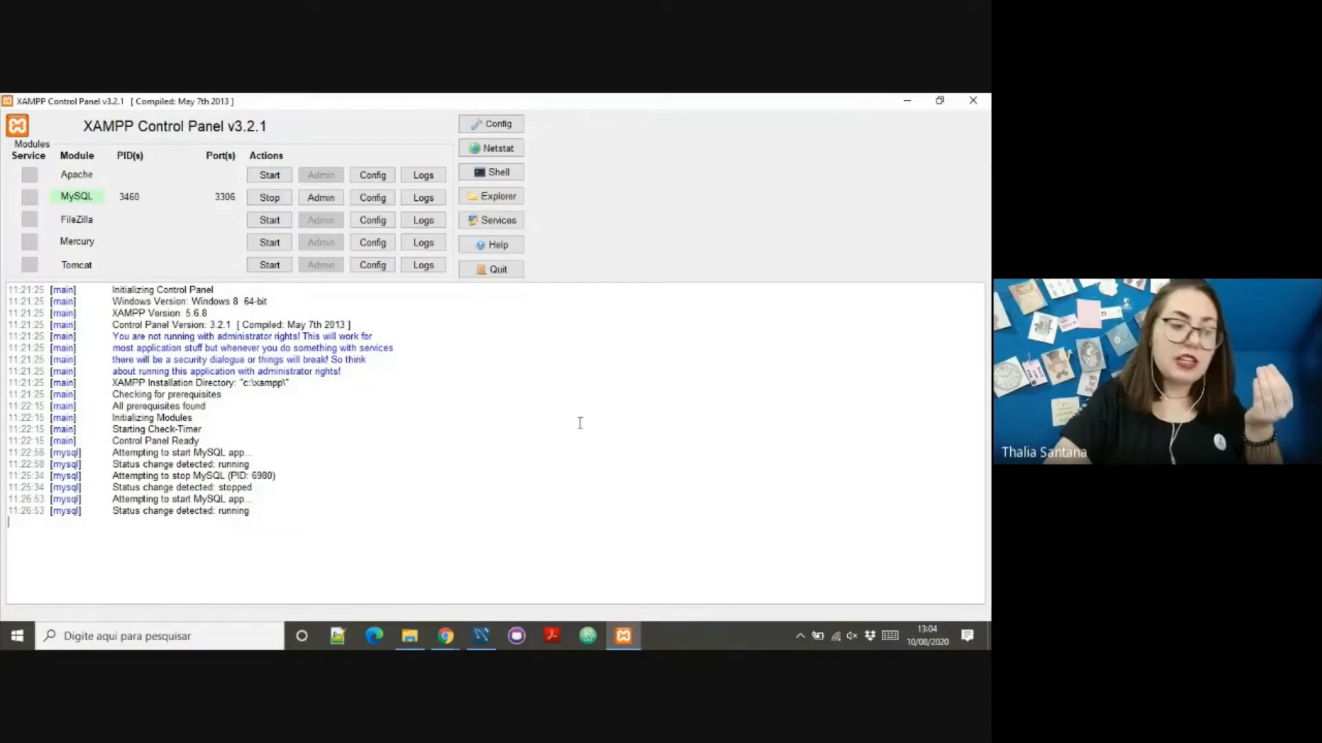
Step: Switch to MySQL Workbench, open the conect connection and view its server status page
{"action": "left_click", "coordinate": [480, 640]}
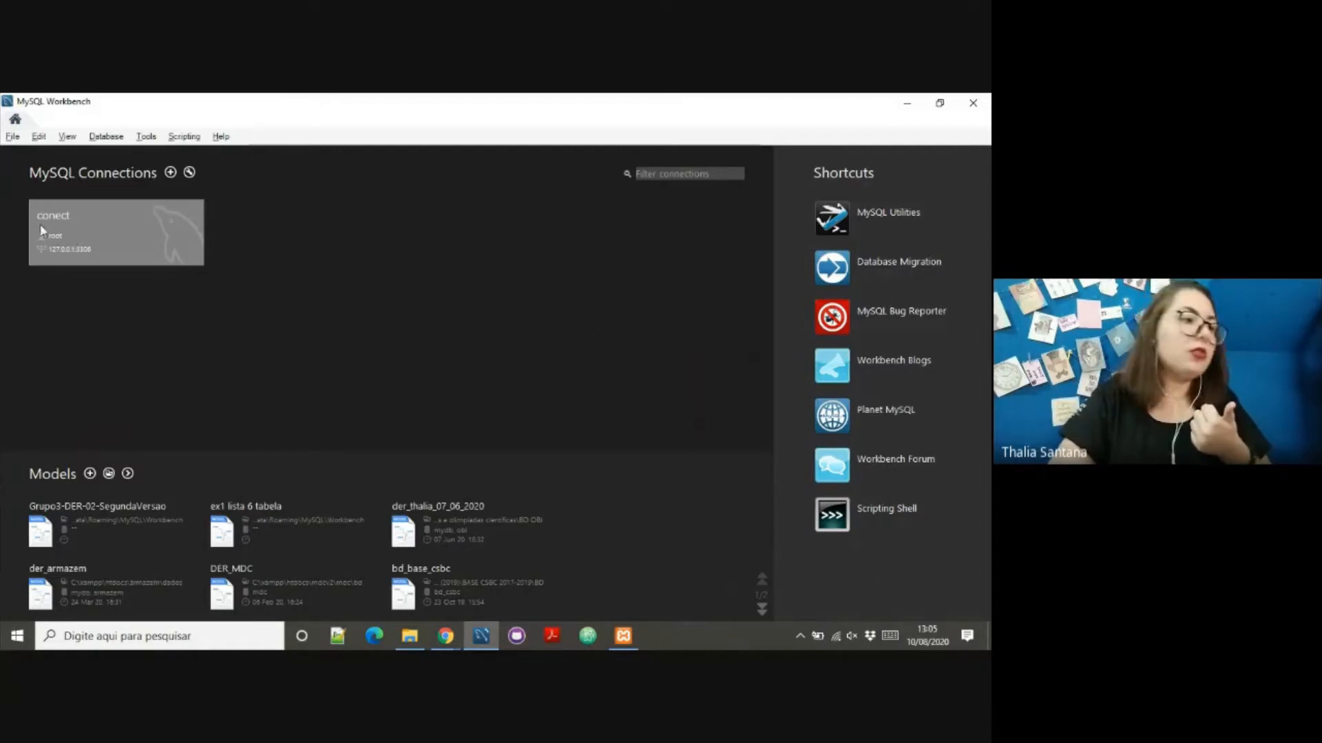
{"action": "left_click", "coordinate": [97, 235]}
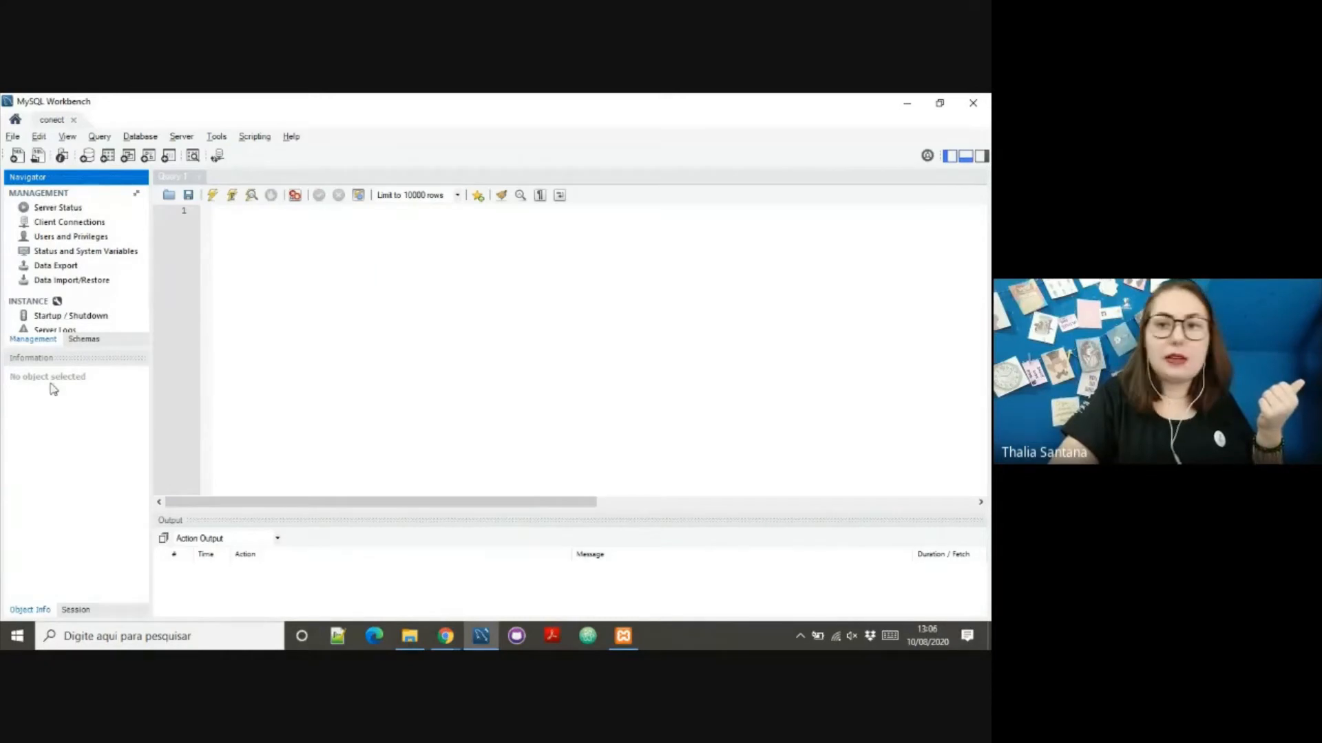
{"action": "left_click", "coordinate": [50, 211]}
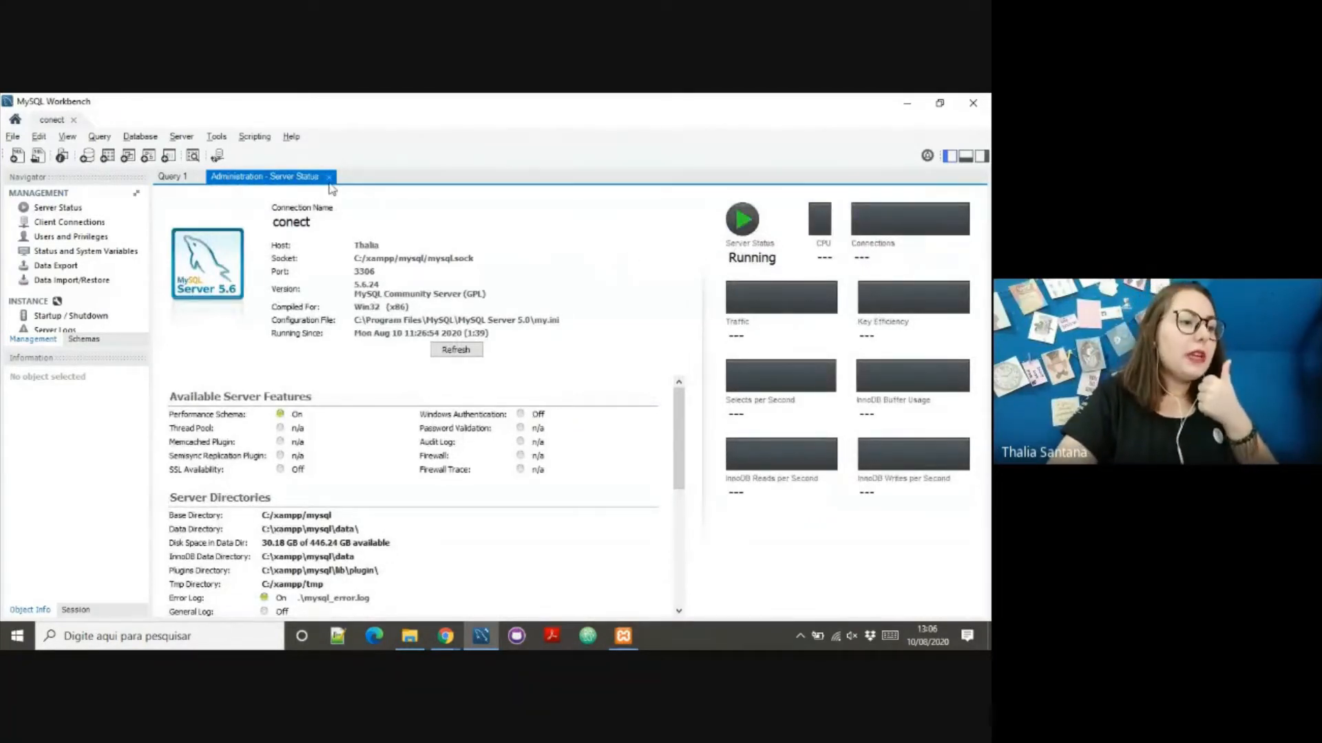
{"action": "left_click", "coordinate": [329, 177]}
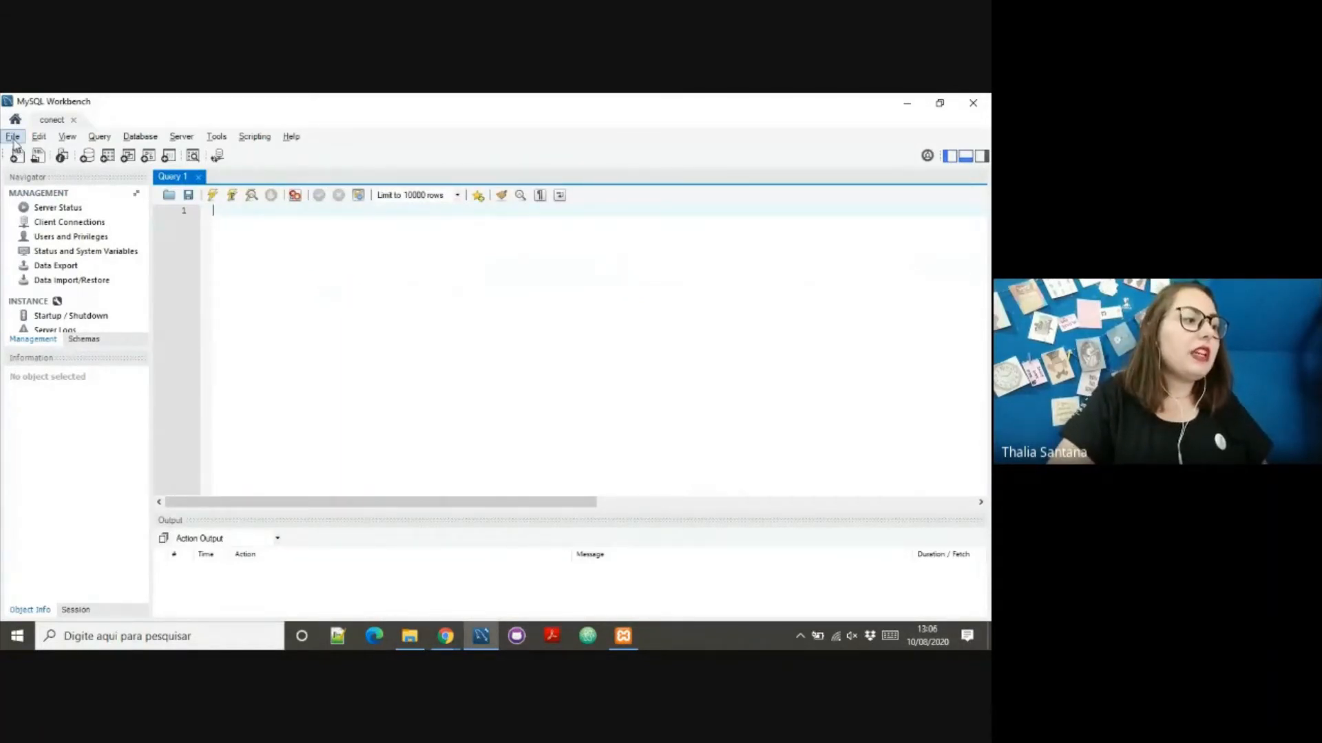
Step: Create a new model and add an EER diagram to it
{"action": "left_click", "coordinate": [14, 140]}
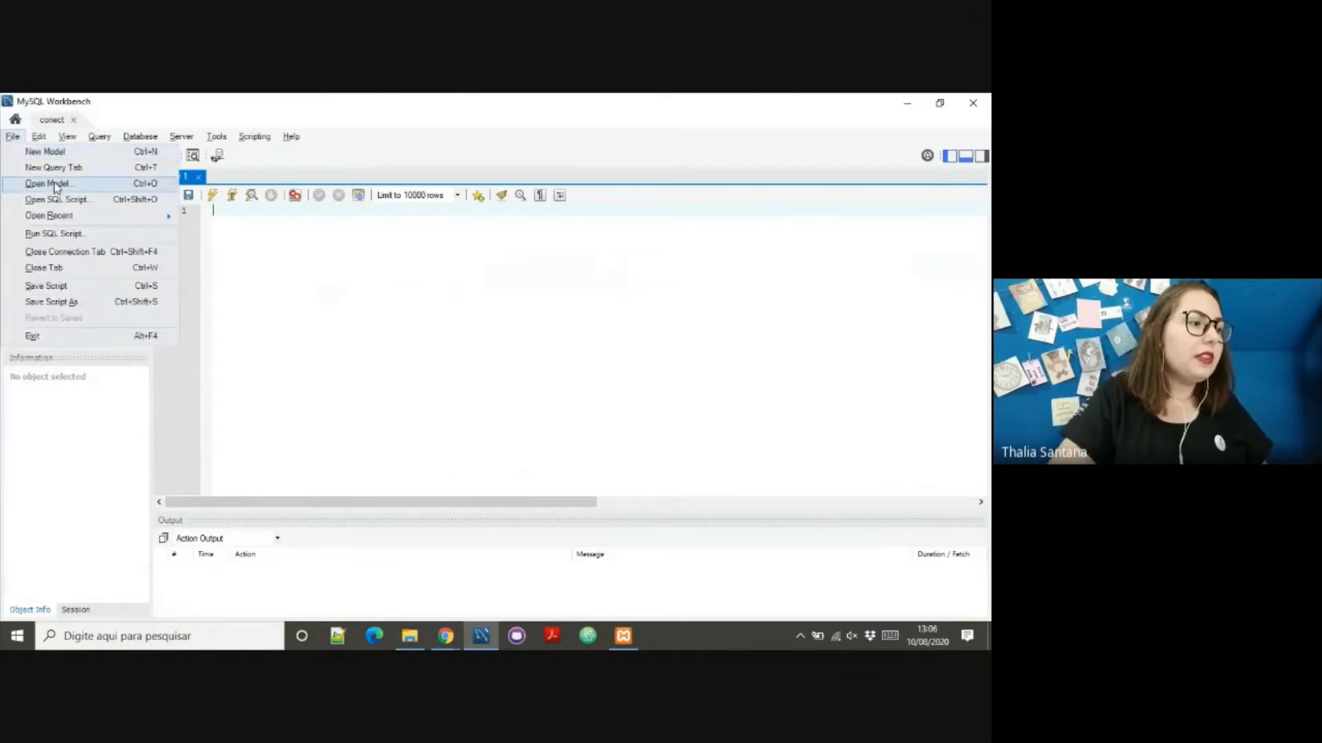
{"action": "left_click", "coordinate": [63, 152]}
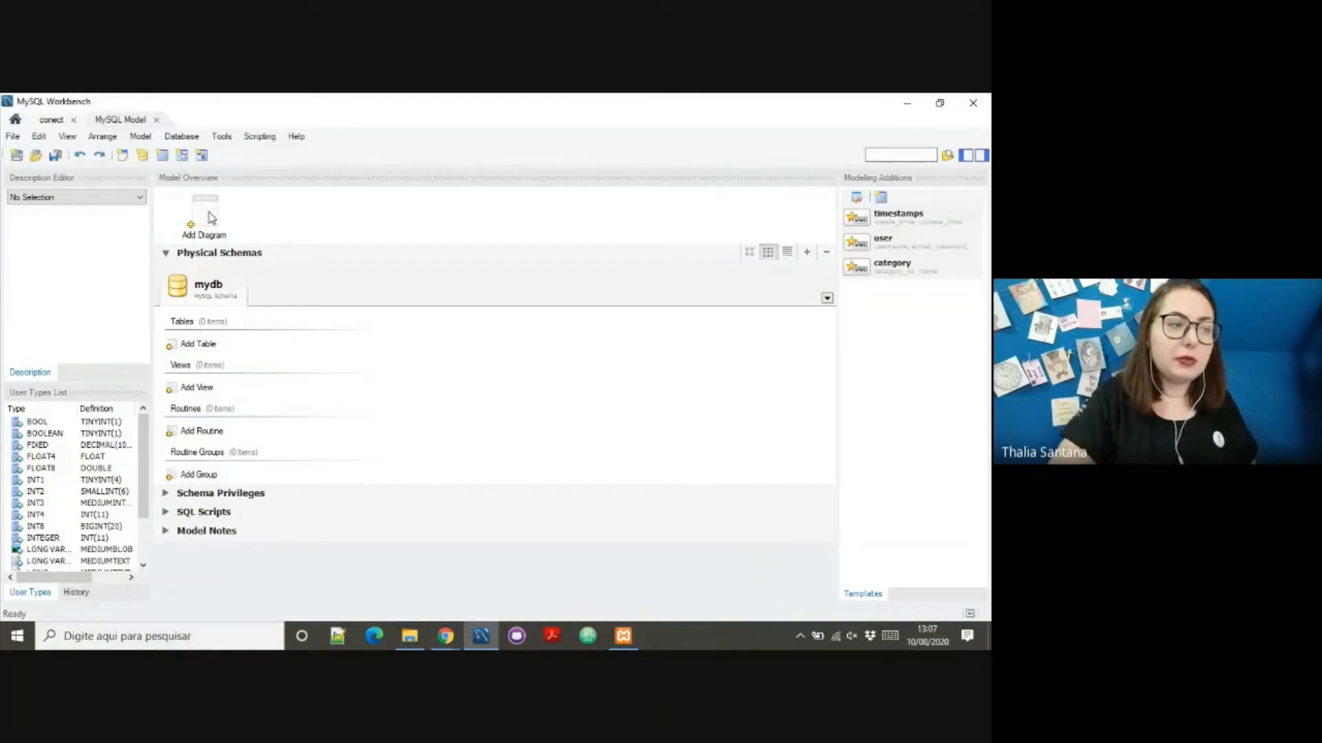
{"action": "double_click", "coordinate": [210, 217]}
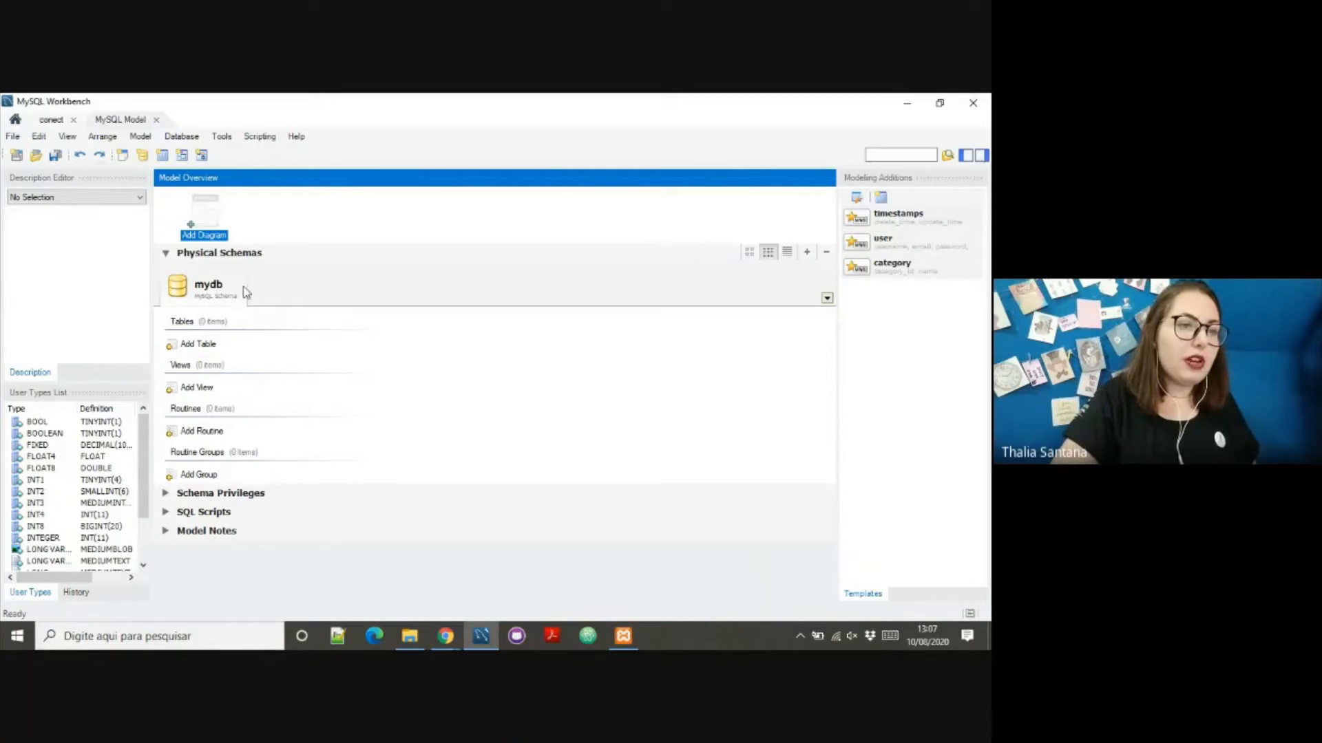
{"action": "double_click", "coordinate": [206, 213]}
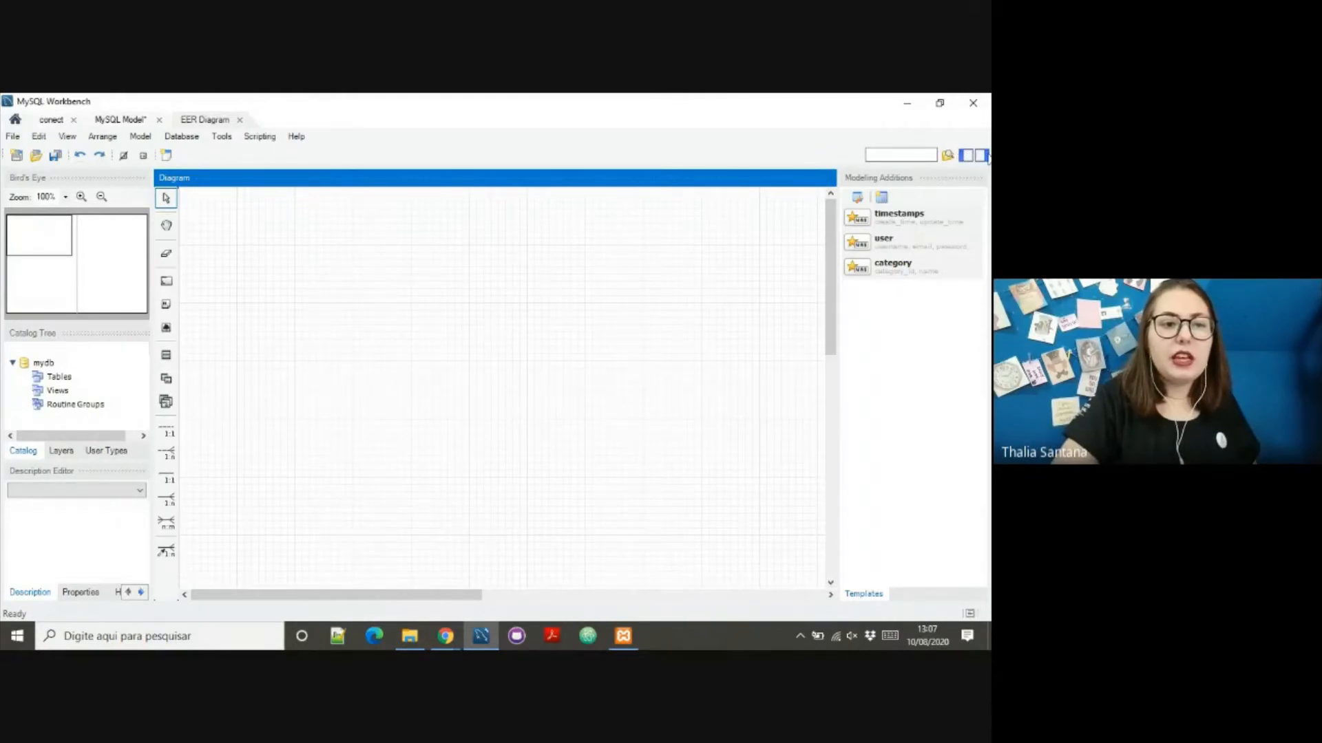
Step: Hide the Modeling Additions sidebar to widen the diagram canvas
{"action": "left_click", "coordinate": [981, 156]}
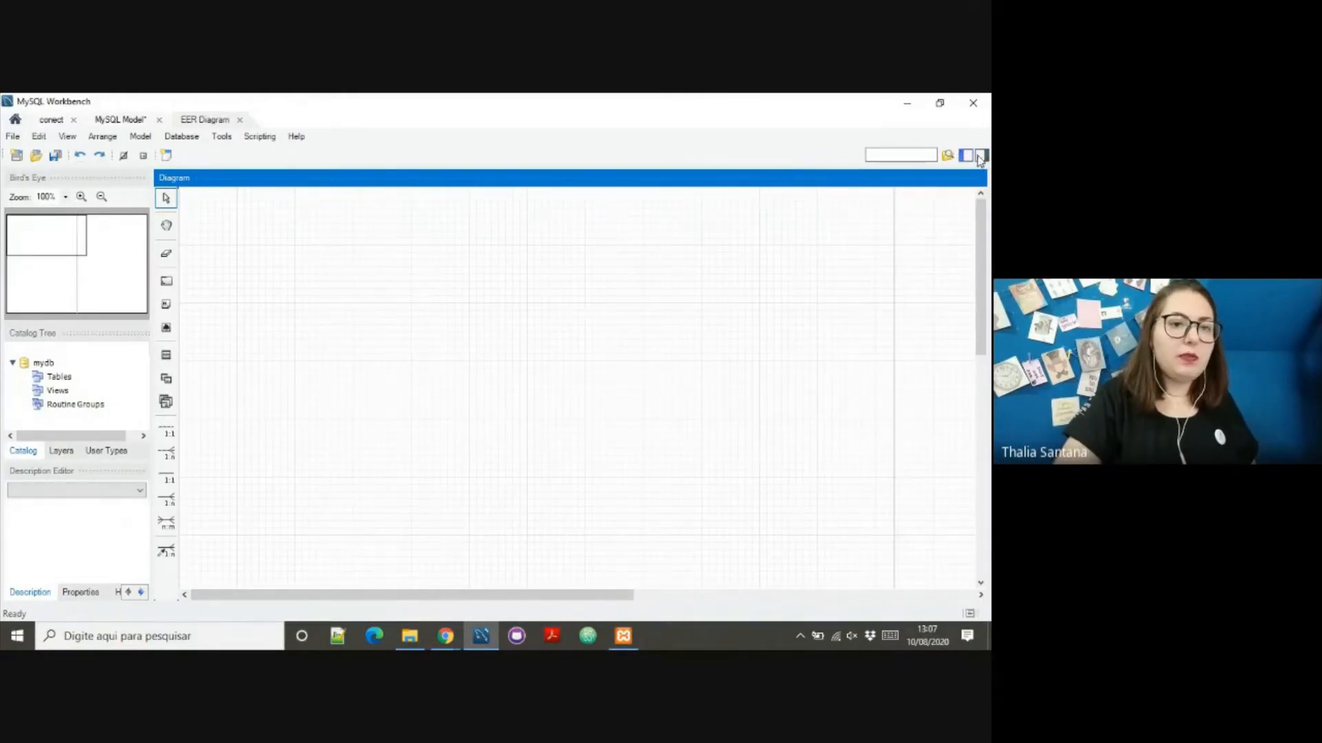
{"action": "left_click", "coordinate": [981, 156]}
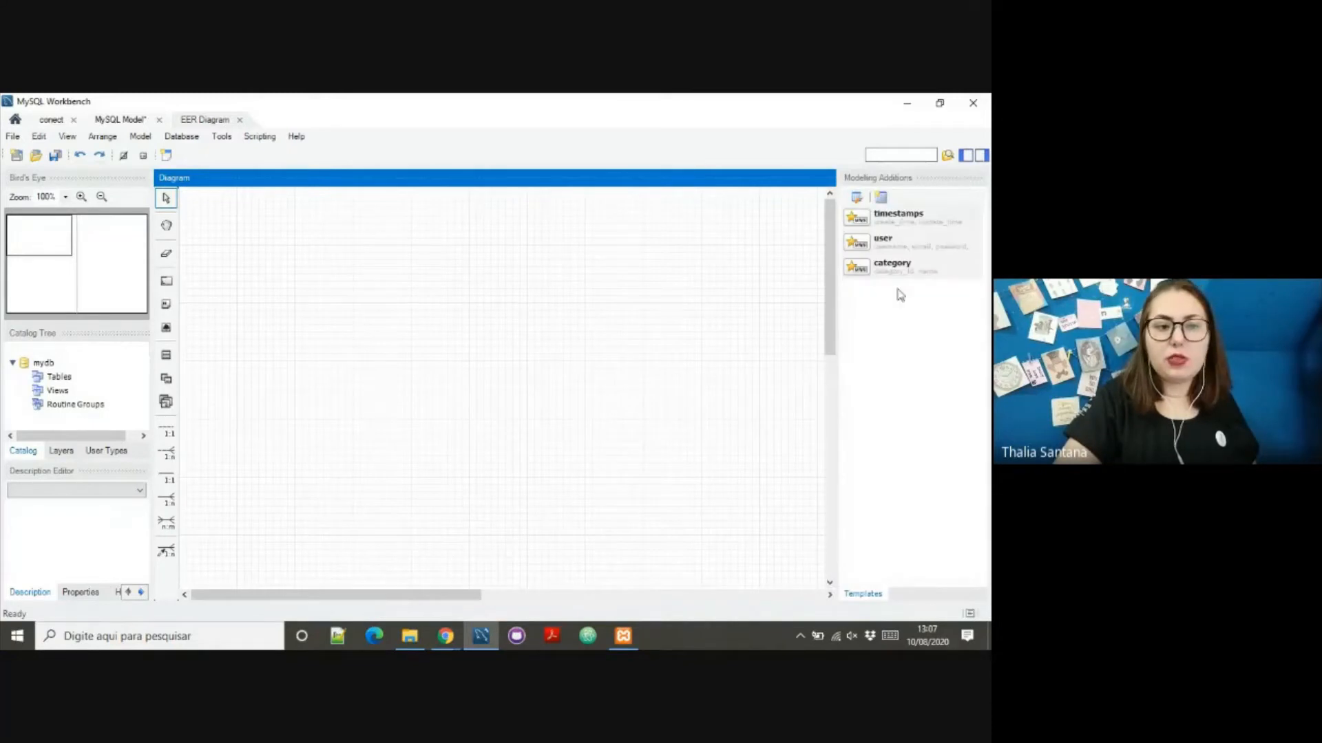
{"action": "left_click", "coordinate": [982, 156]}
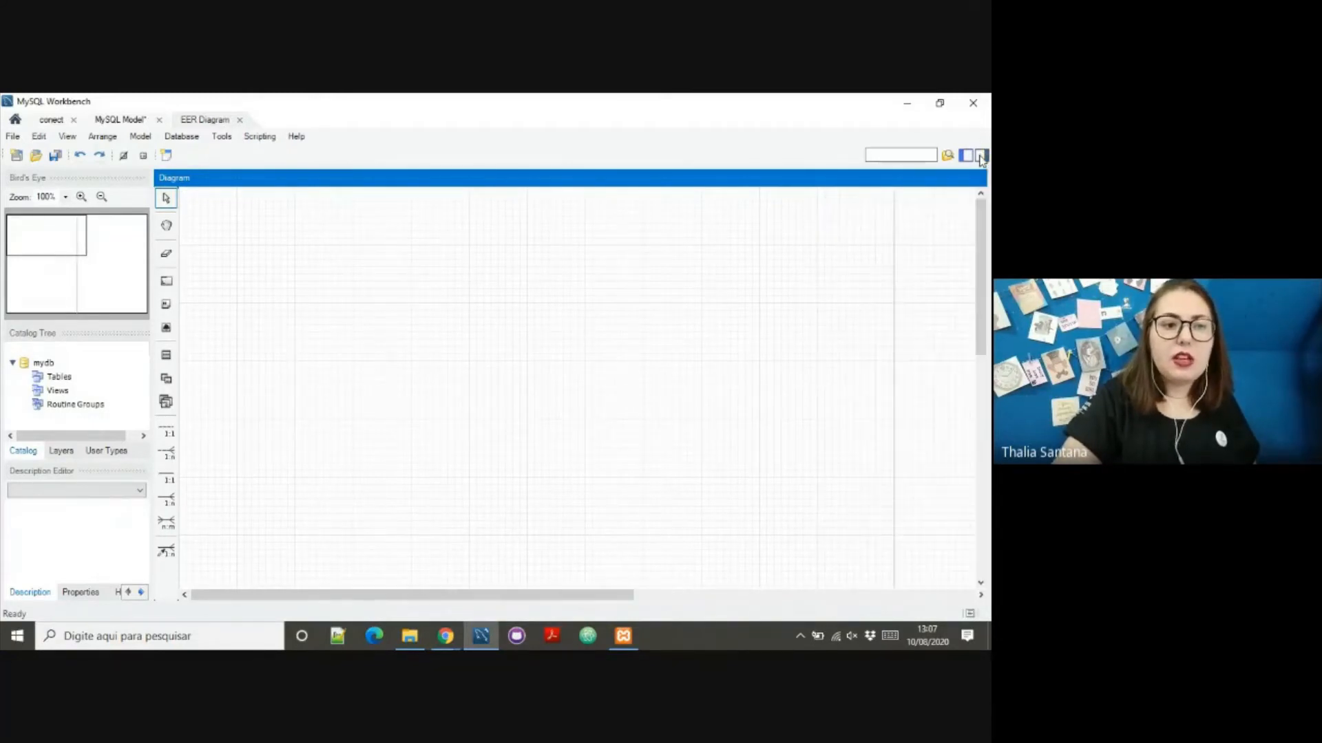
Step: Place a new table in the upper part of the EER diagram and name it Dept
{"action": "left_click", "coordinate": [166, 356]}
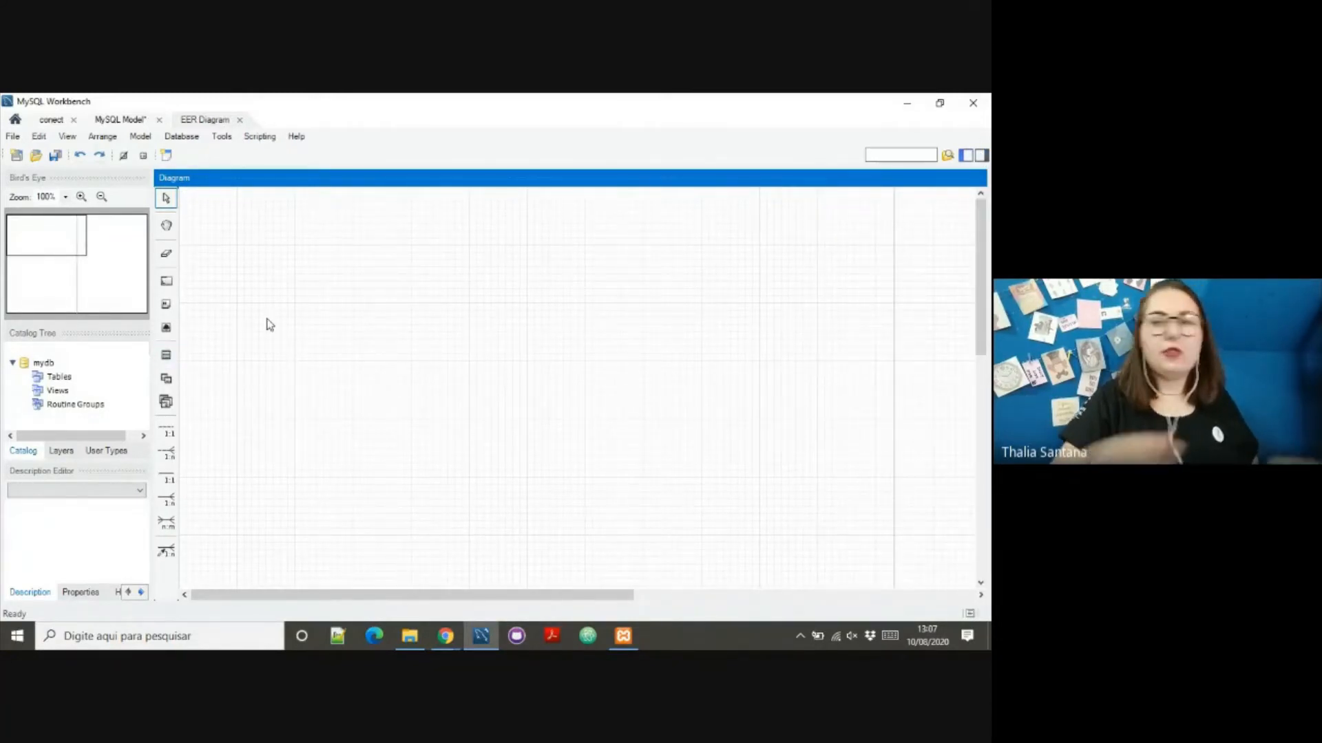
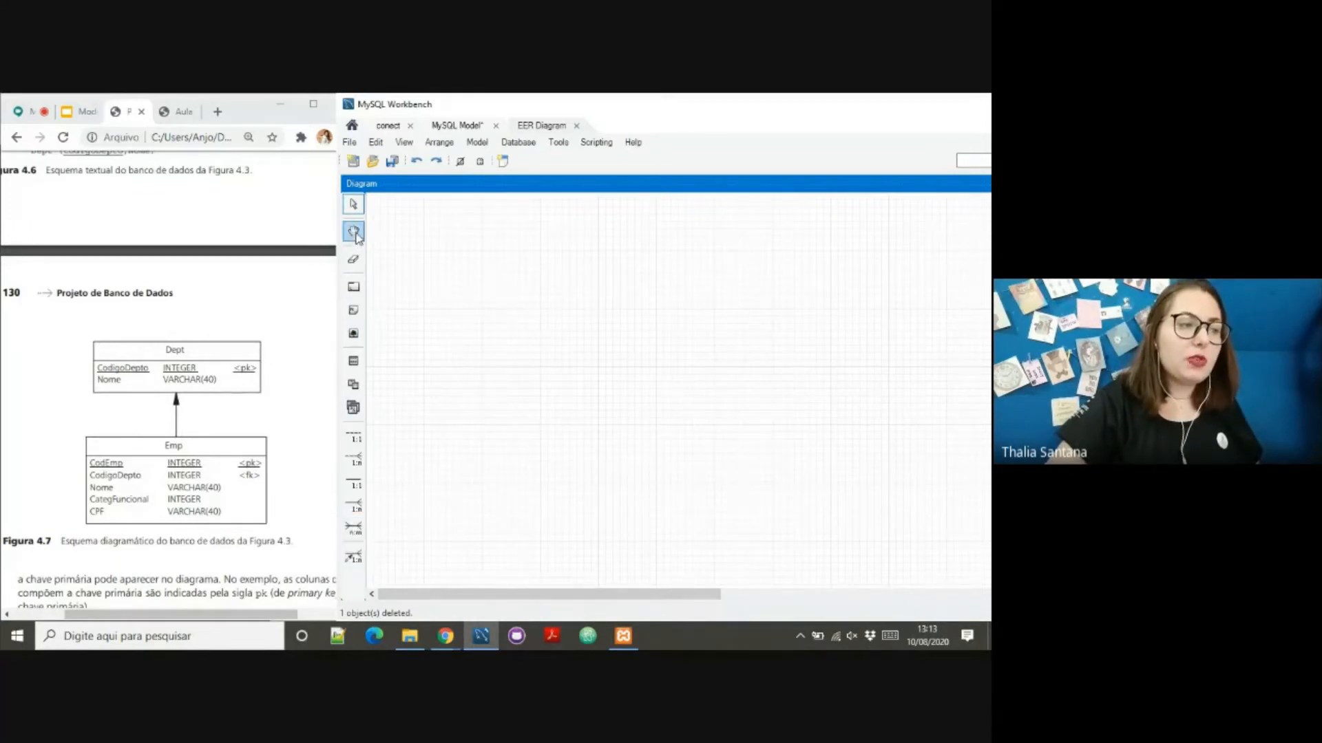
{"action": "left_click", "coordinate": [353, 362]}
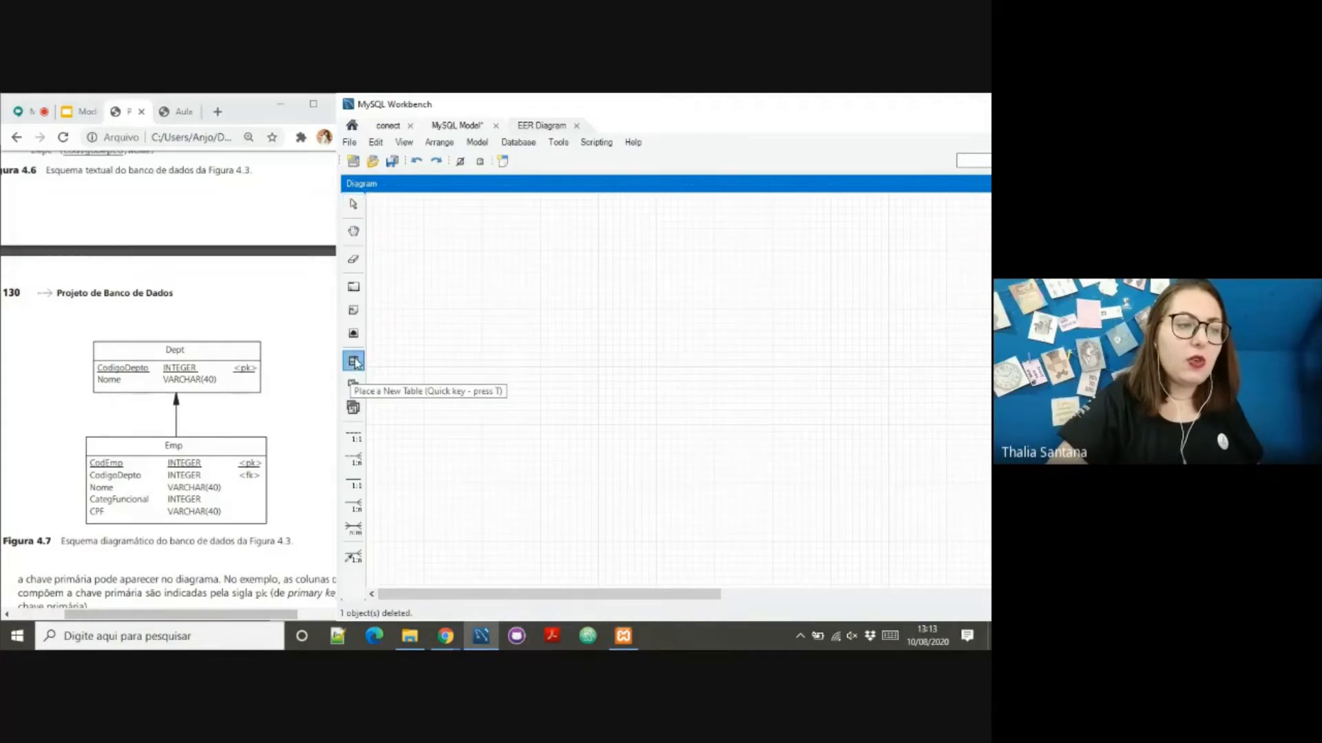
{"action": "left_click", "coordinate": [451, 274]}
{"action": "left_click", "coordinate": [478, 276]}
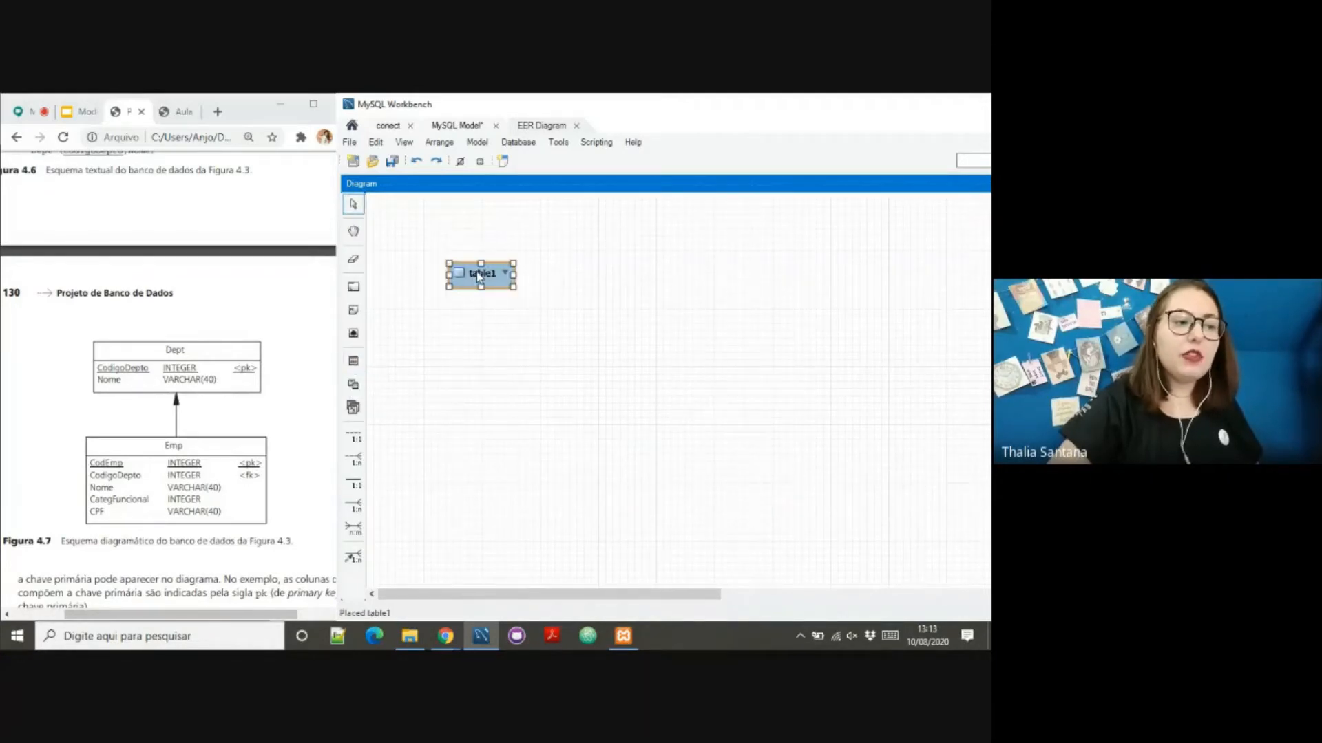
{"action": "double_click", "coordinate": [478, 275]}
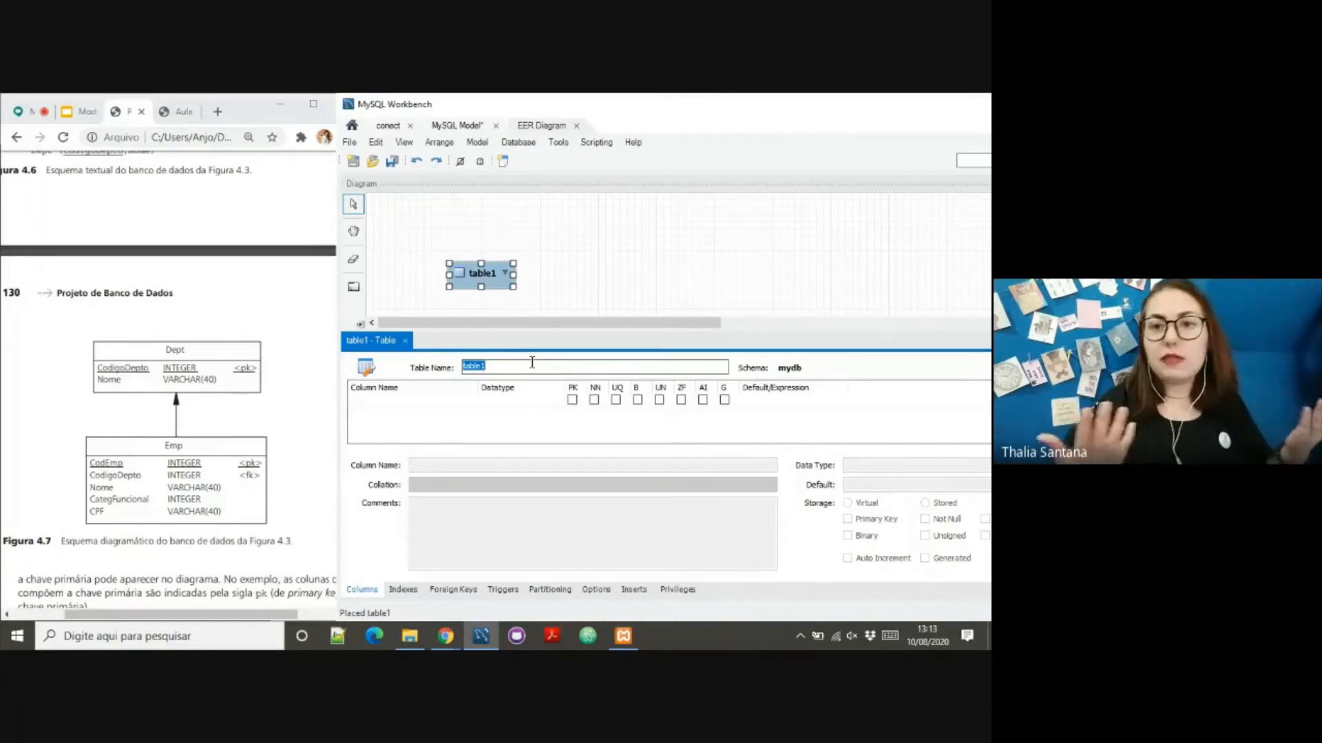
{"action": "type", "text": "Dep"}
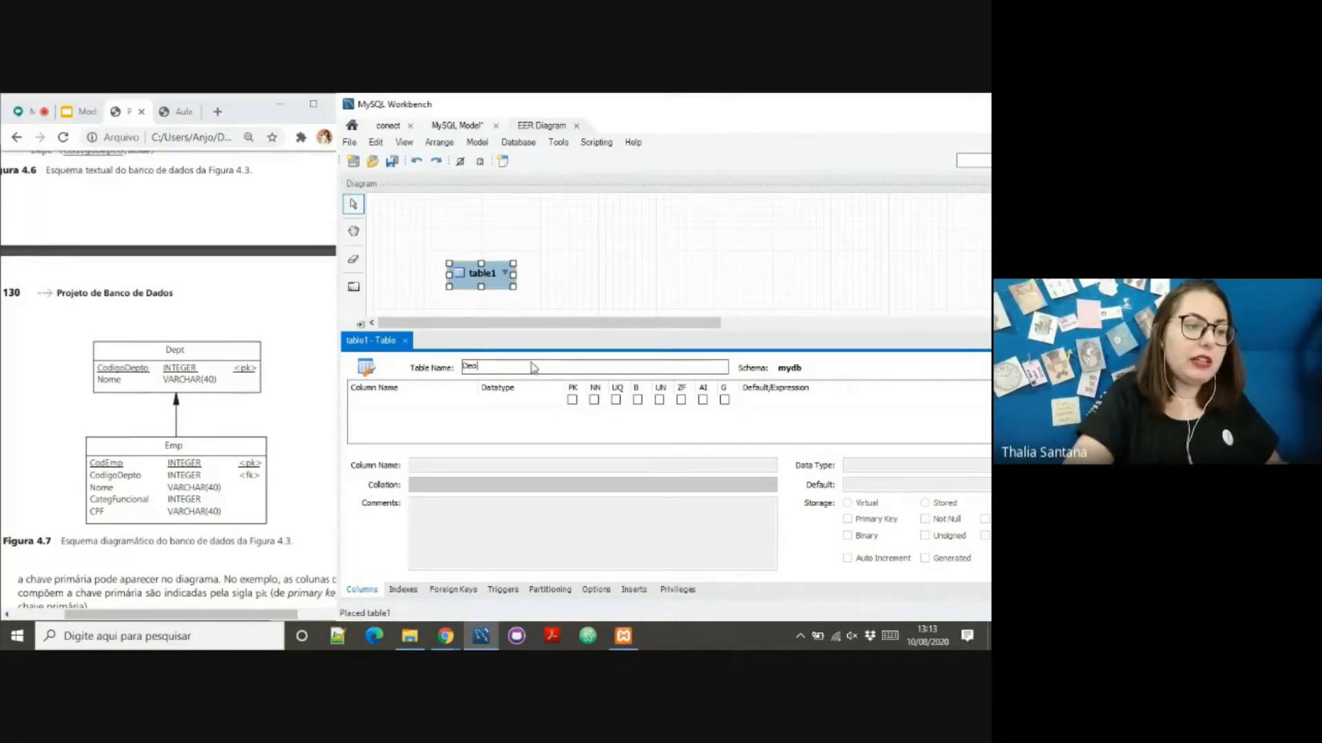
{"action": "type", "text": "tpt"}
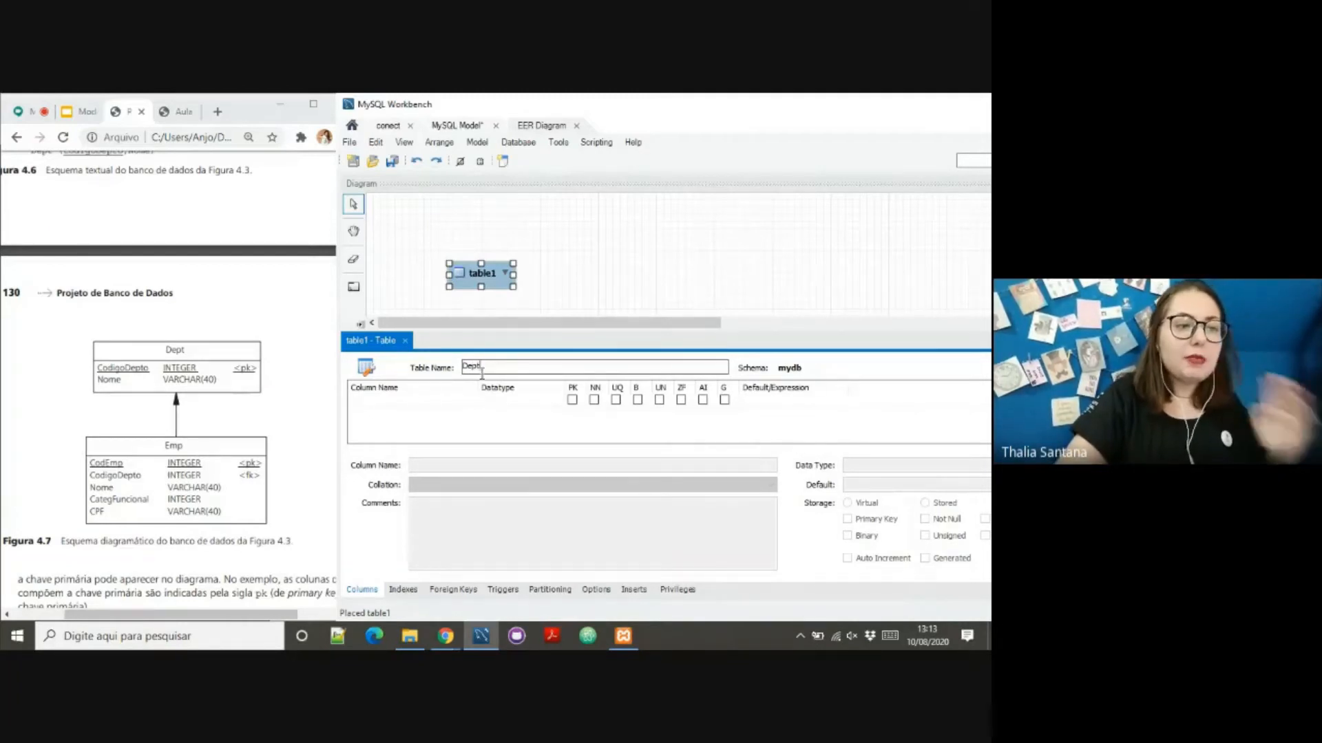
{"action": "left_click", "coordinate": [411, 408]}
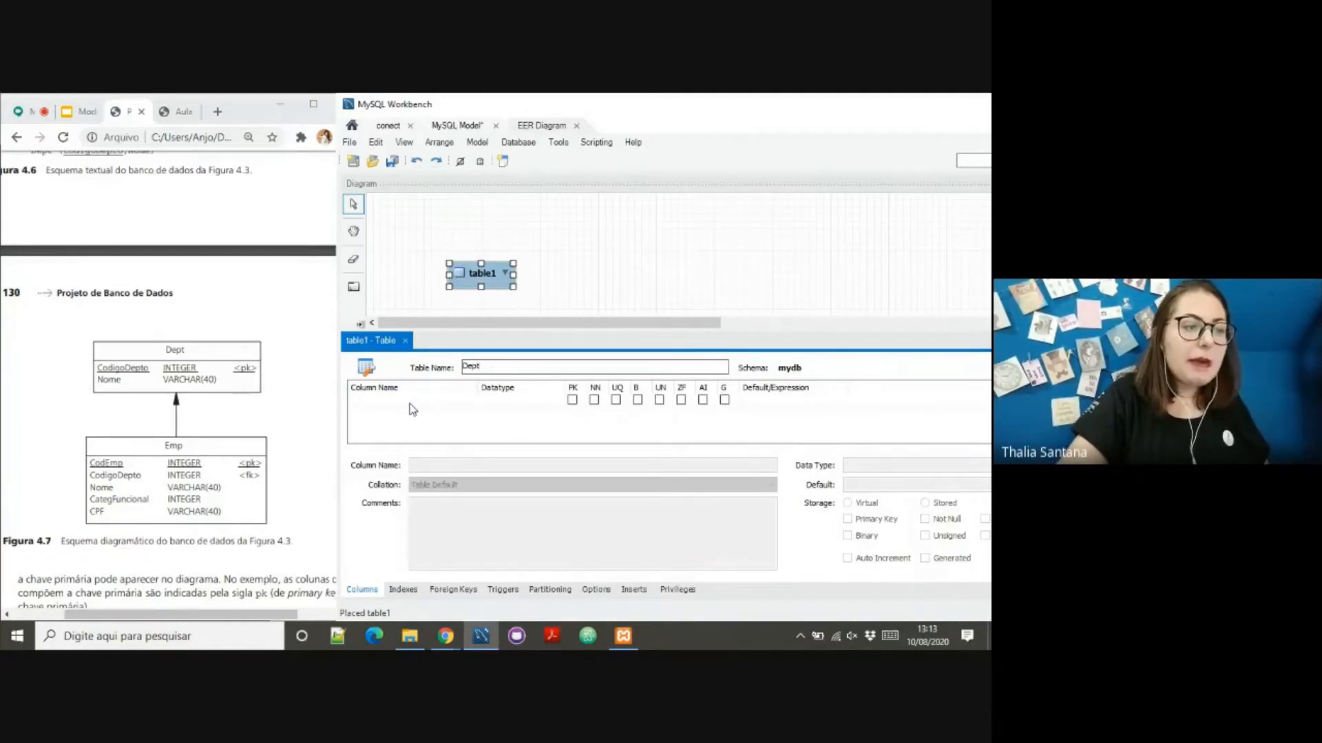
Step: Add a first column named CodigoDepto to the Dept table
{"action": "left_click", "coordinate": [410, 404]}
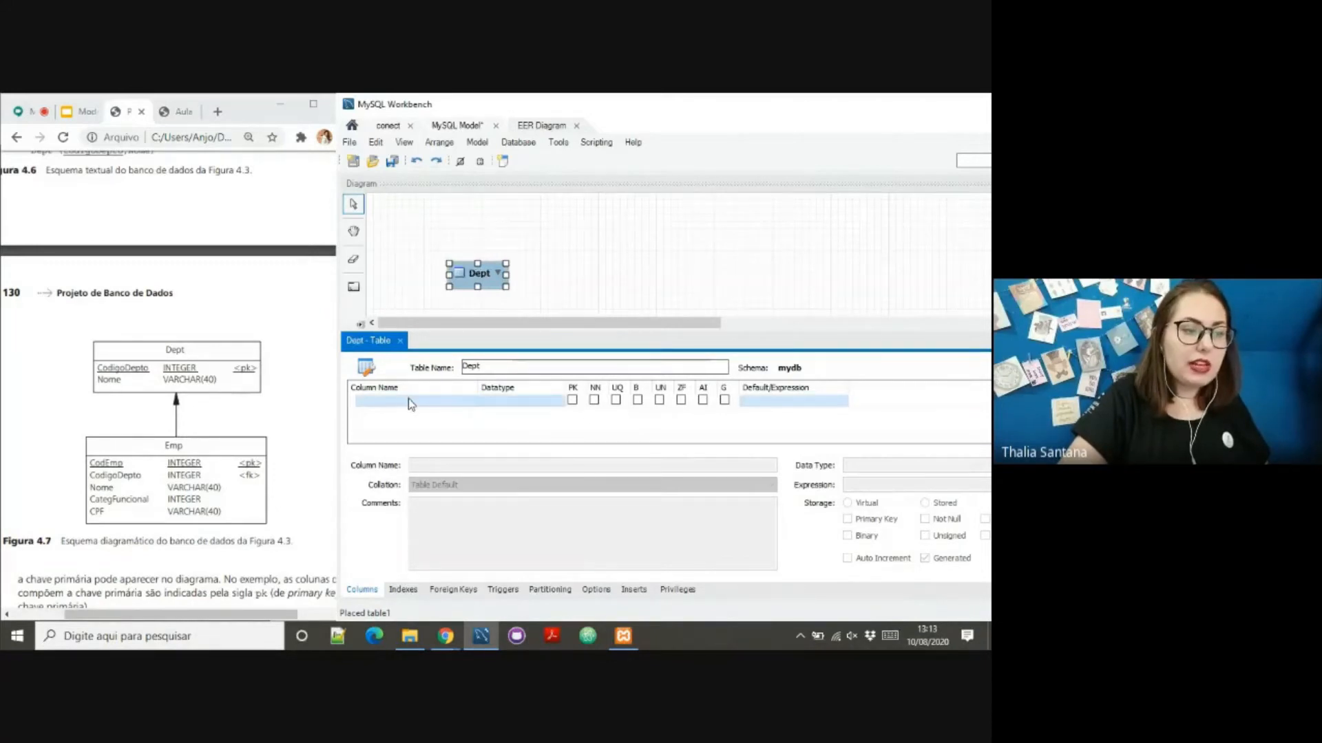
{"action": "left_click", "coordinate": [401, 403]}
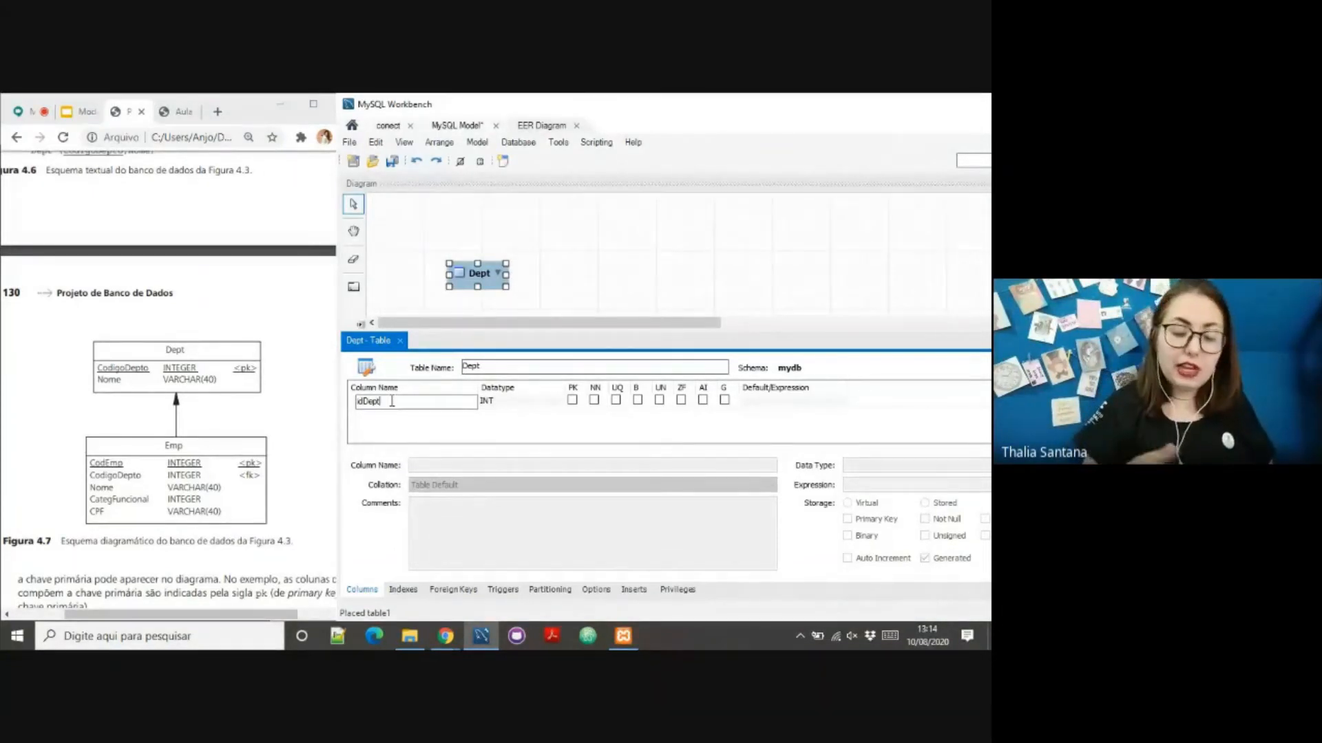
{"action": "key", "text": "BackSpace"}
{"action": "key", "text": "BackSpace"}
{"action": "key", "text": "BackSpace"}
{"action": "key", "text": "BackSpace"}
{"action": "key", "text": "BackSpace"}
{"action": "key", "text": "BackSpace"}
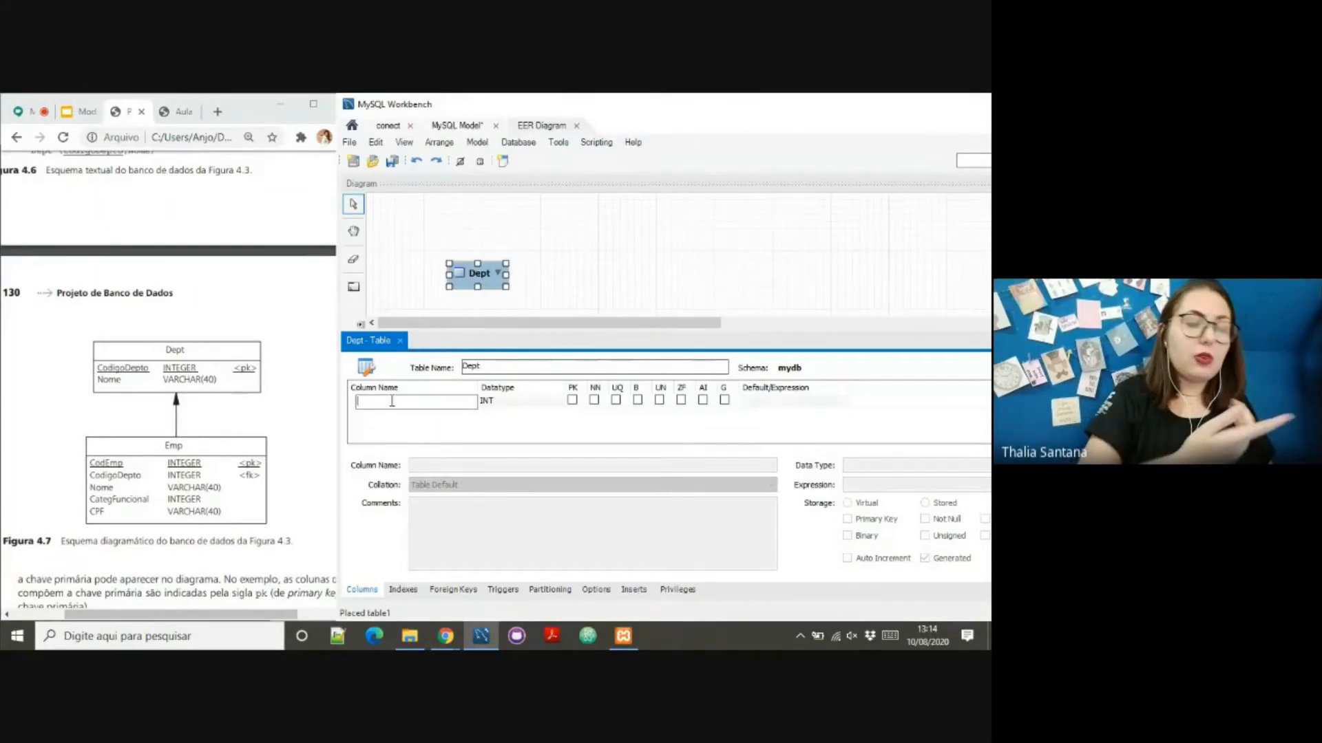
{"action": "type", "text": "Codi"}
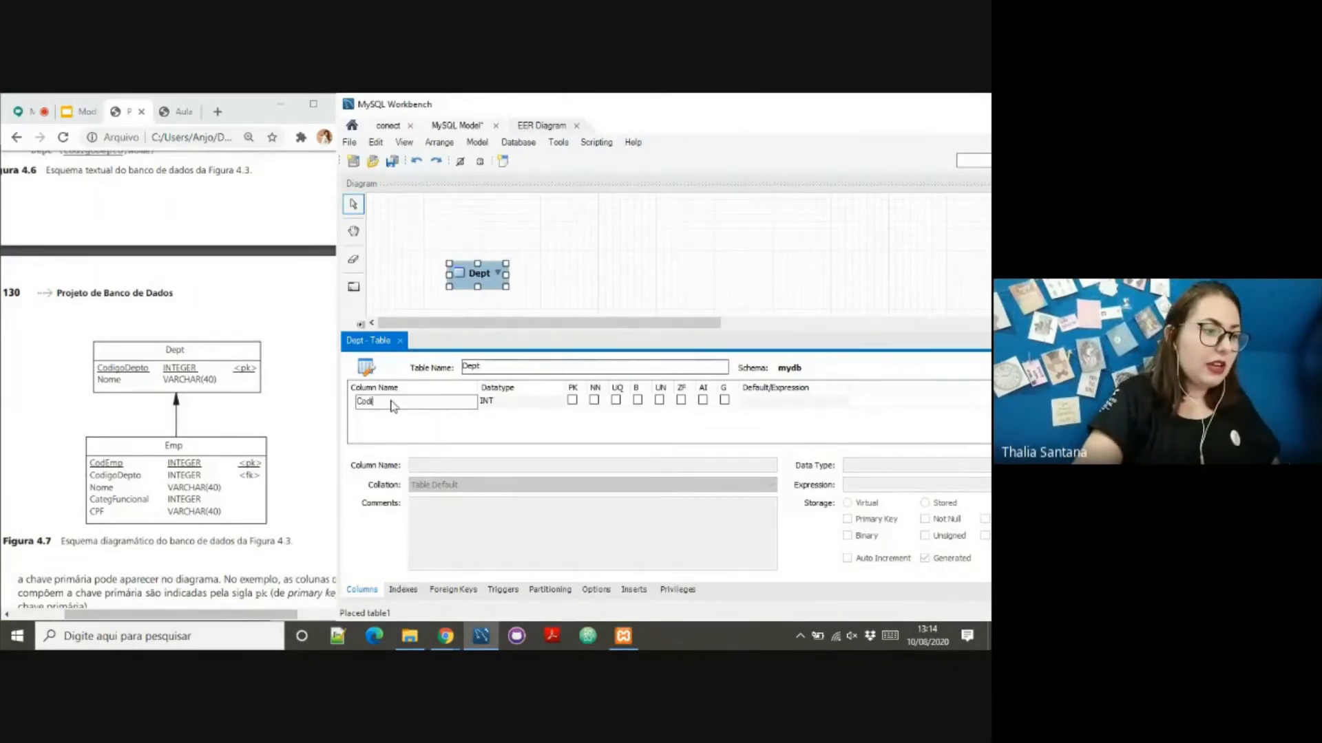
{"action": "type", "text": "goDept"}
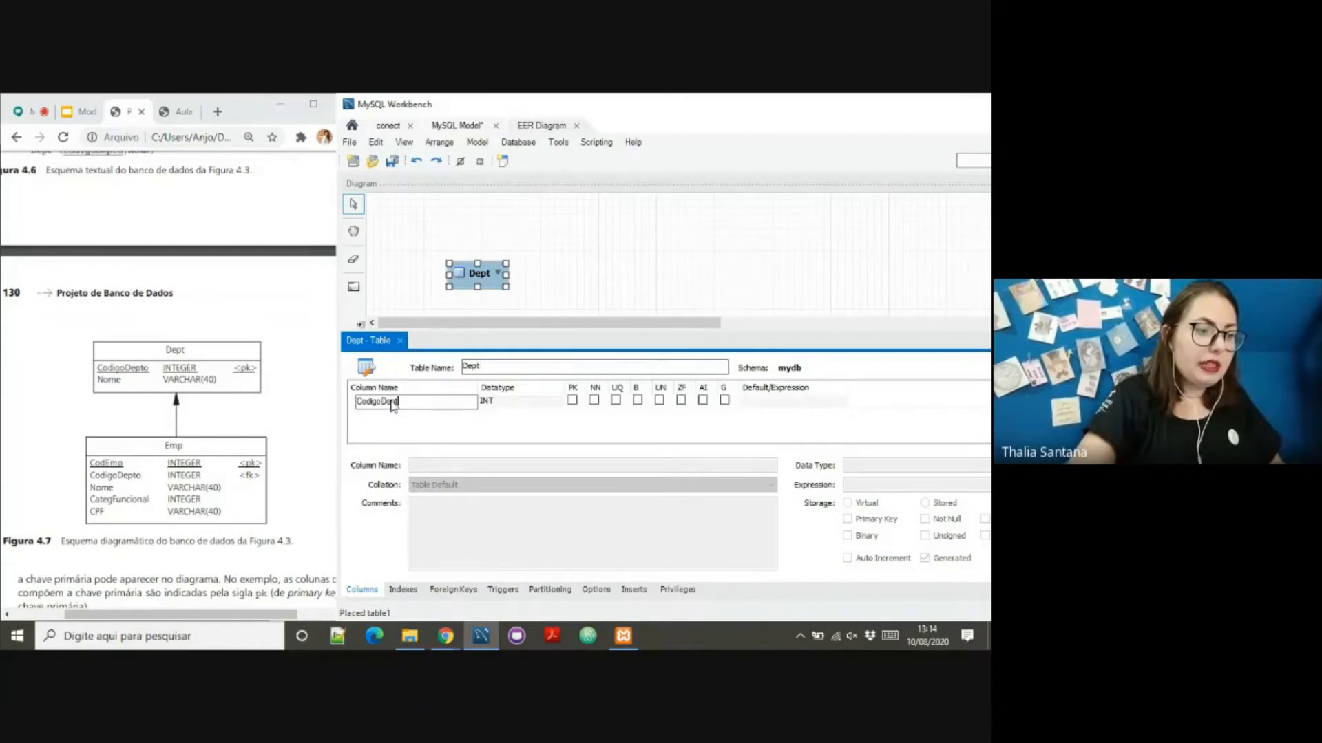
{"action": "type", "text": "o"}
{"action": "key", "text": "Return"}
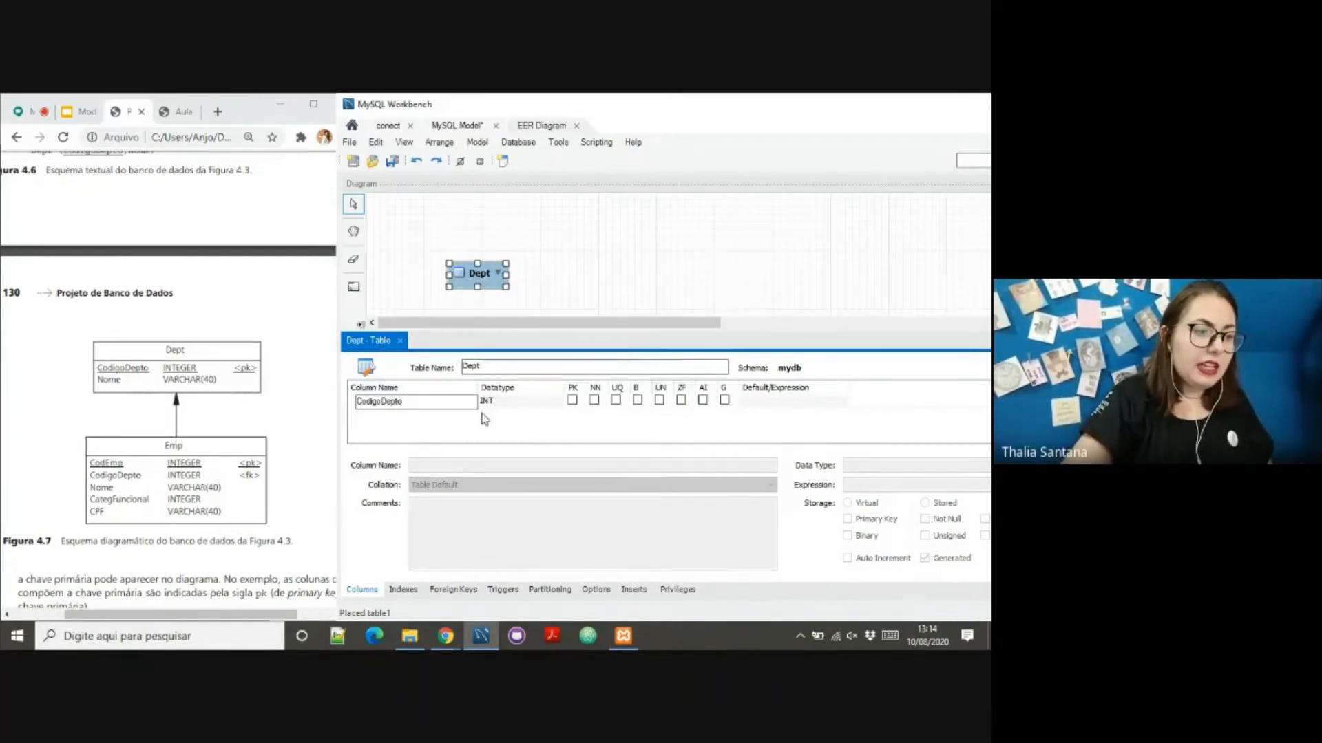
Step: Look through the data types for CodigoDepto, keep INT and enable auto increment for the column
{"action": "left_click", "coordinate": [524, 405]}
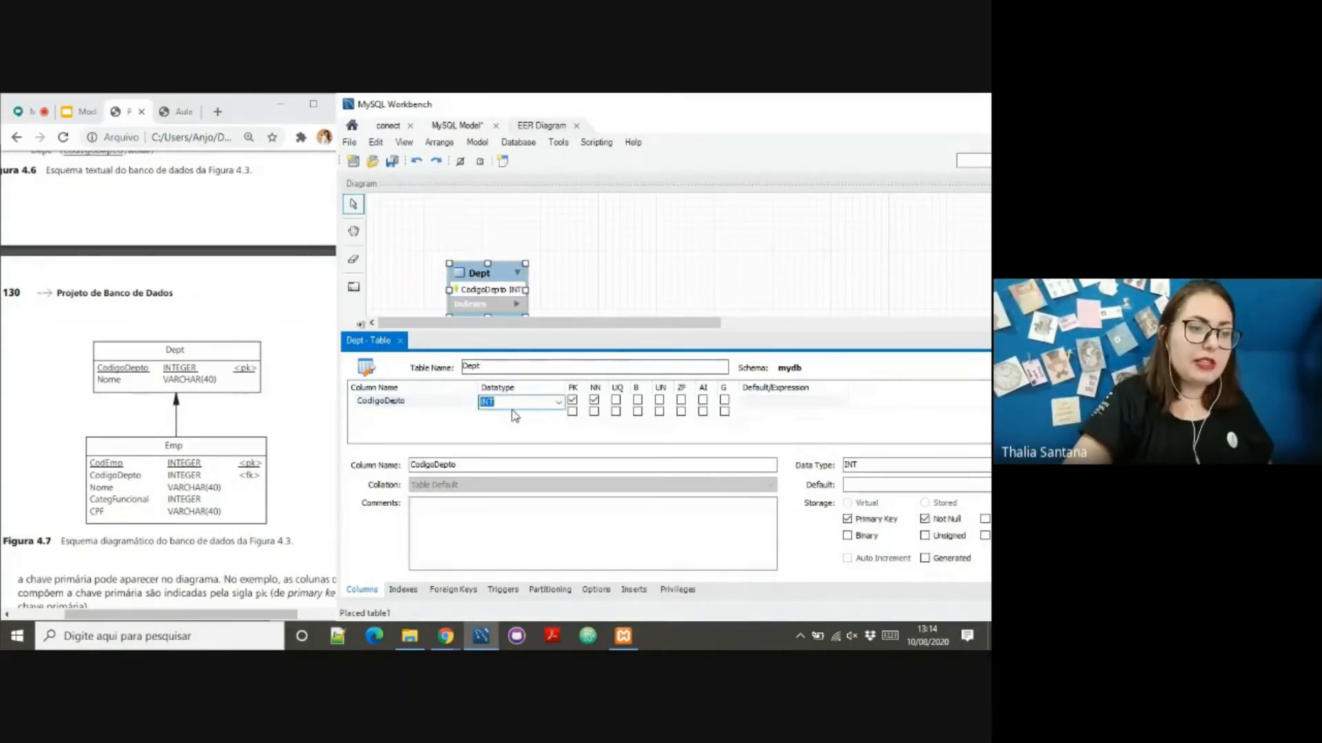
{"action": "left_click", "coordinate": [558, 404]}
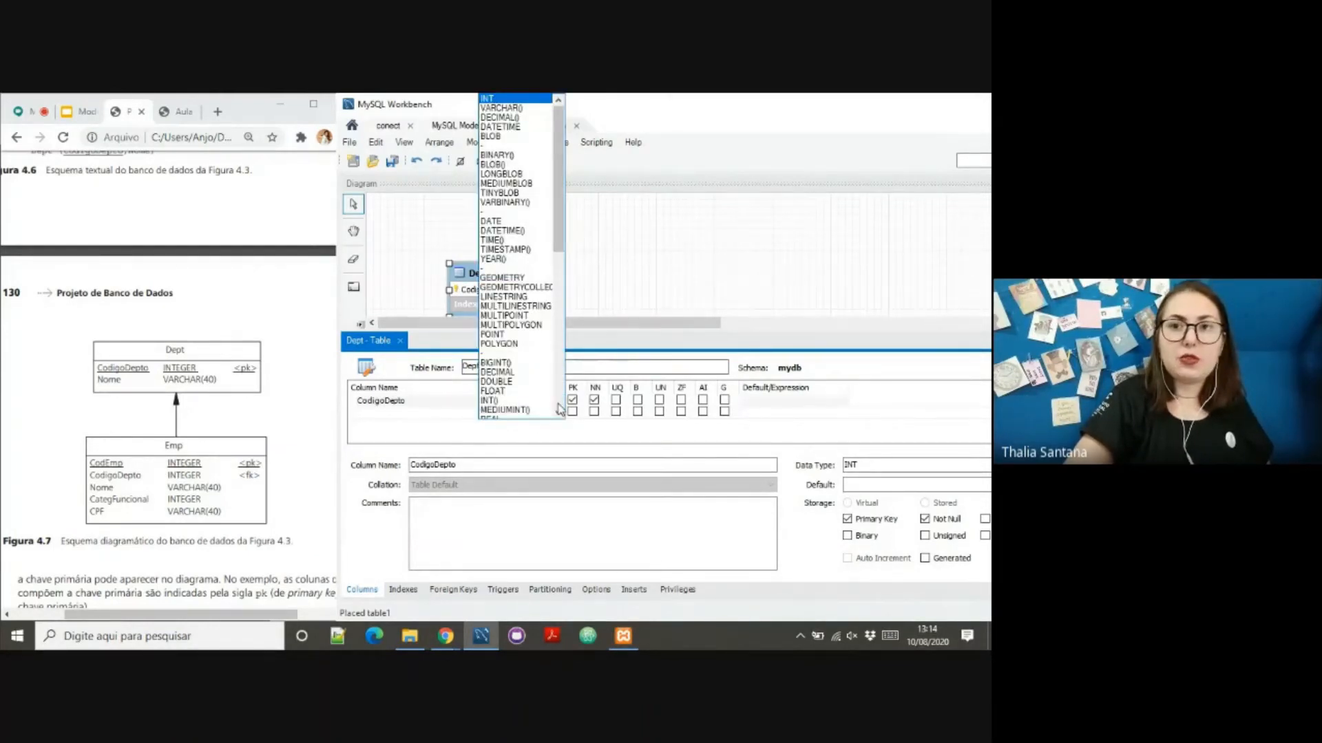
{"action": "left_click", "coordinate": [559, 441]}
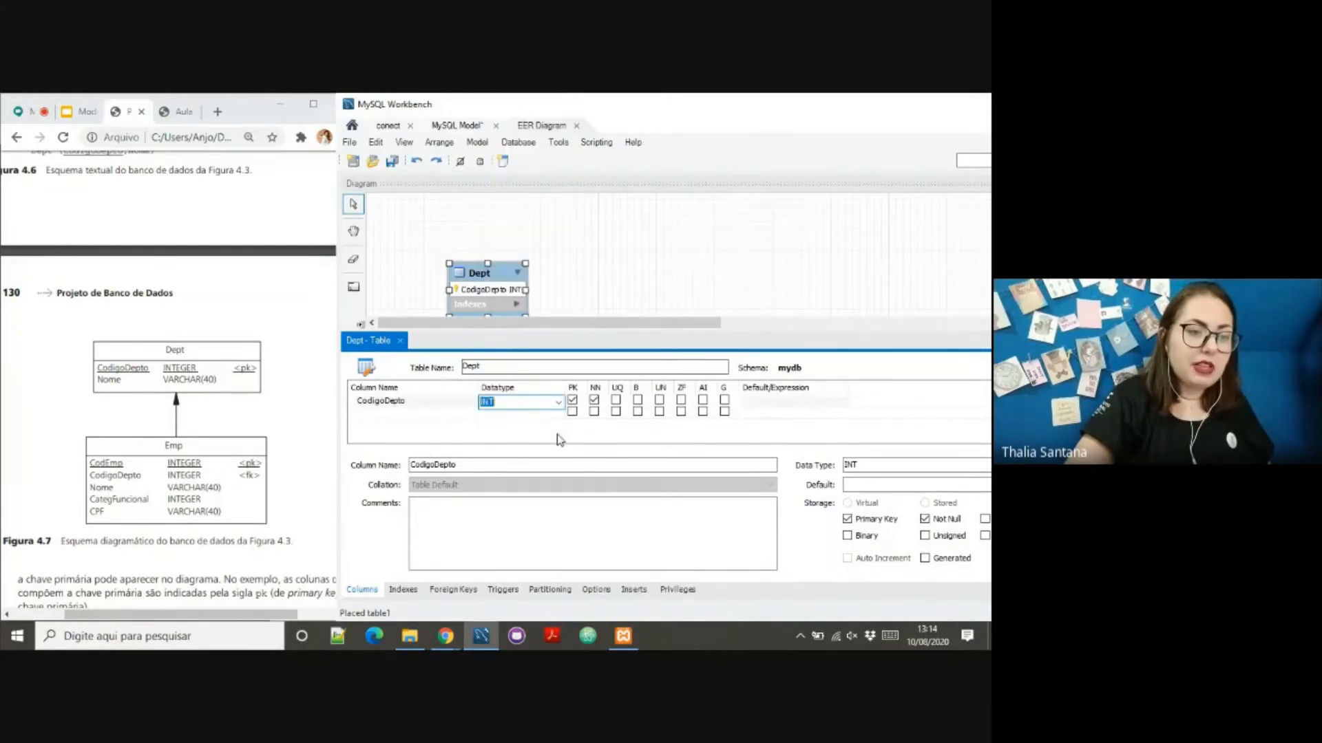
{"action": "left_click", "coordinate": [703, 401]}
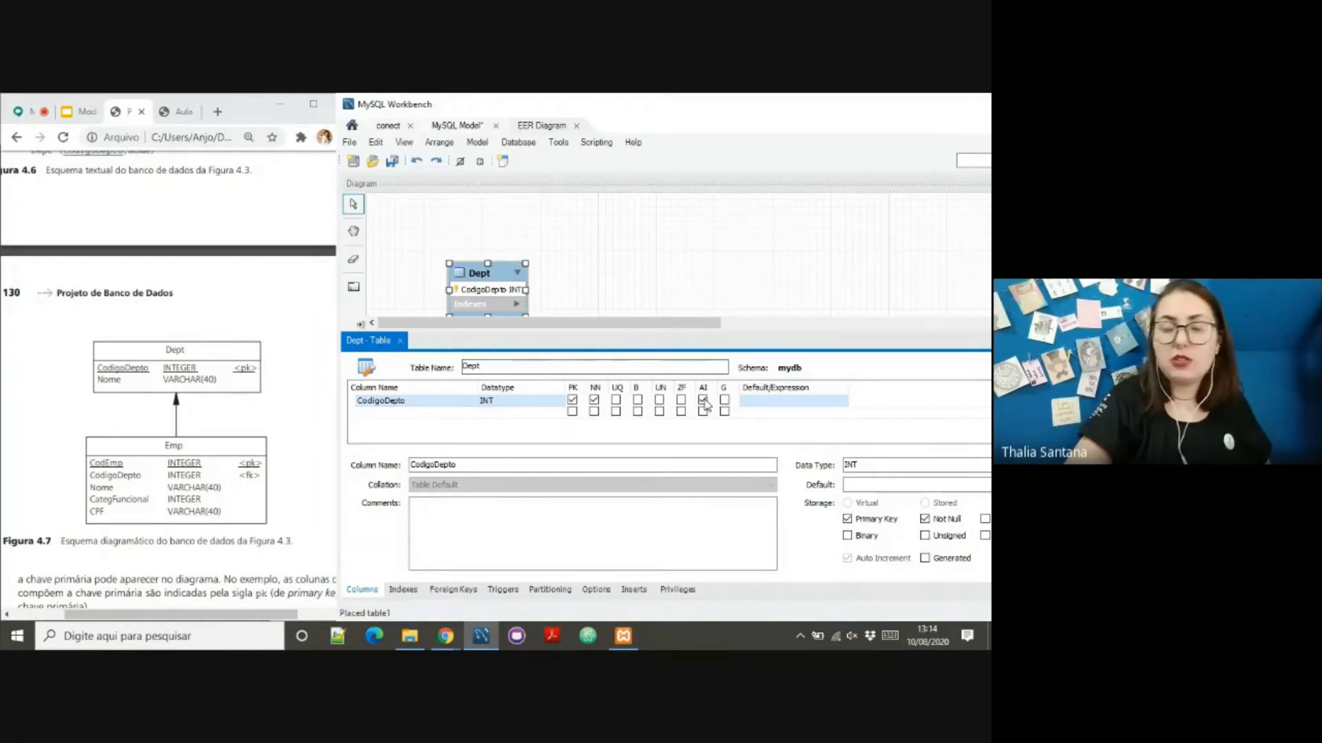
Step: Add a second column named Nome with datatype VARCHAR(40) and mark it as not null
{"action": "left_click", "coordinate": [417, 415]}
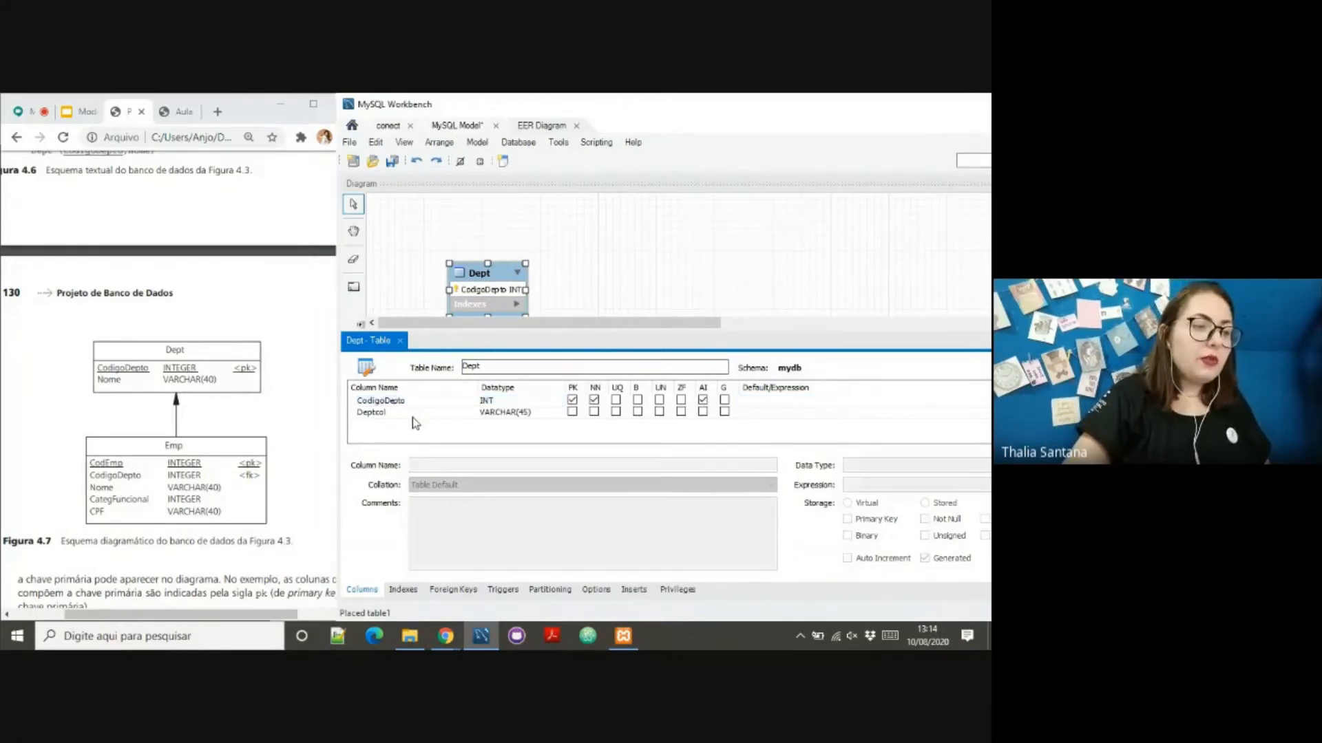
{"action": "double_click", "coordinate": [404, 414]}
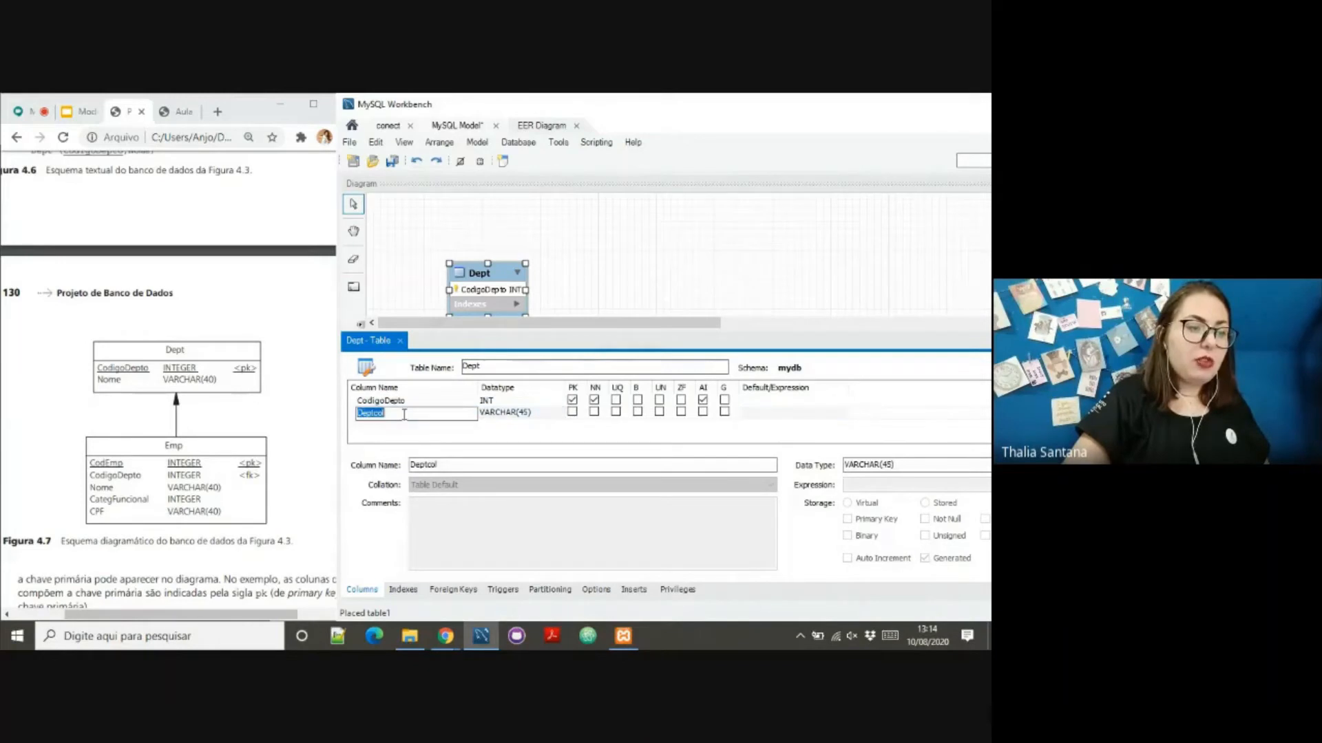
{"action": "type", "text": "Nome"}
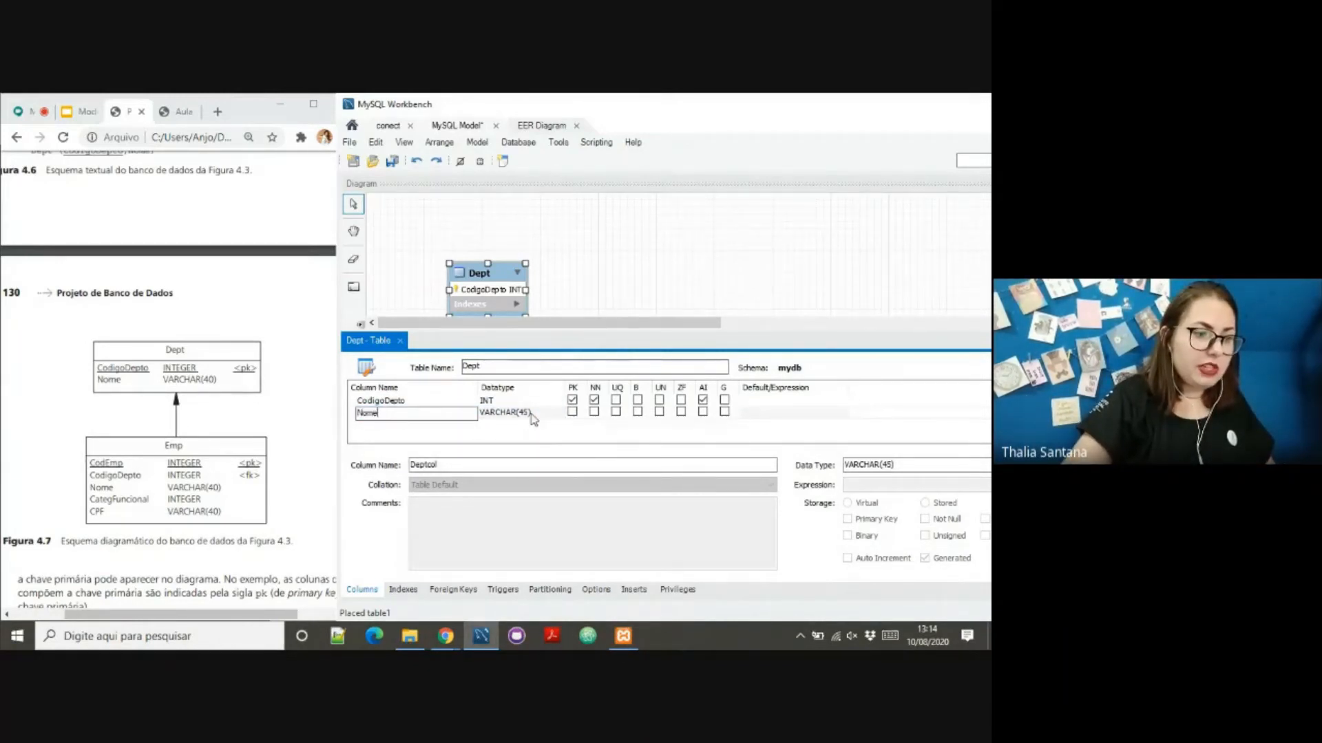
{"action": "double_click", "coordinate": [528, 415]}
{"action": "left_click", "coordinate": [531, 414]}
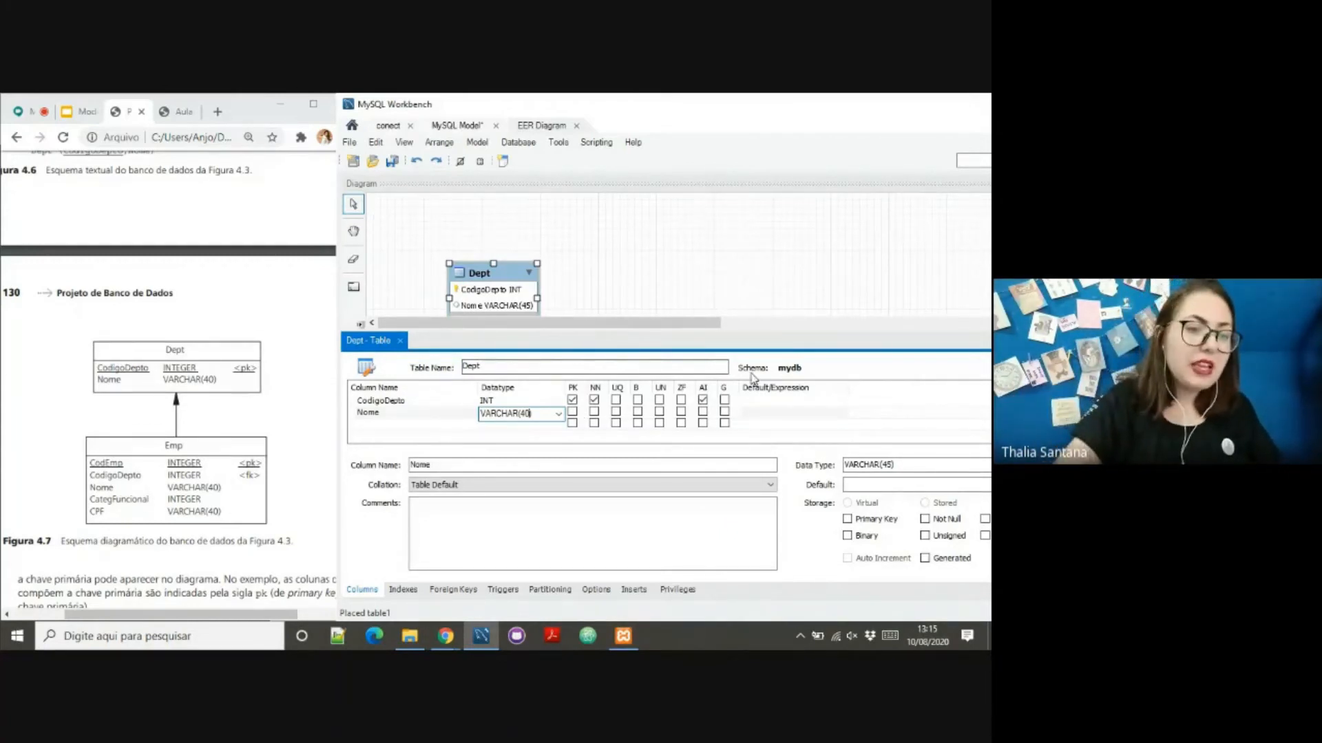
{"action": "left_click", "coordinate": [595, 413]}
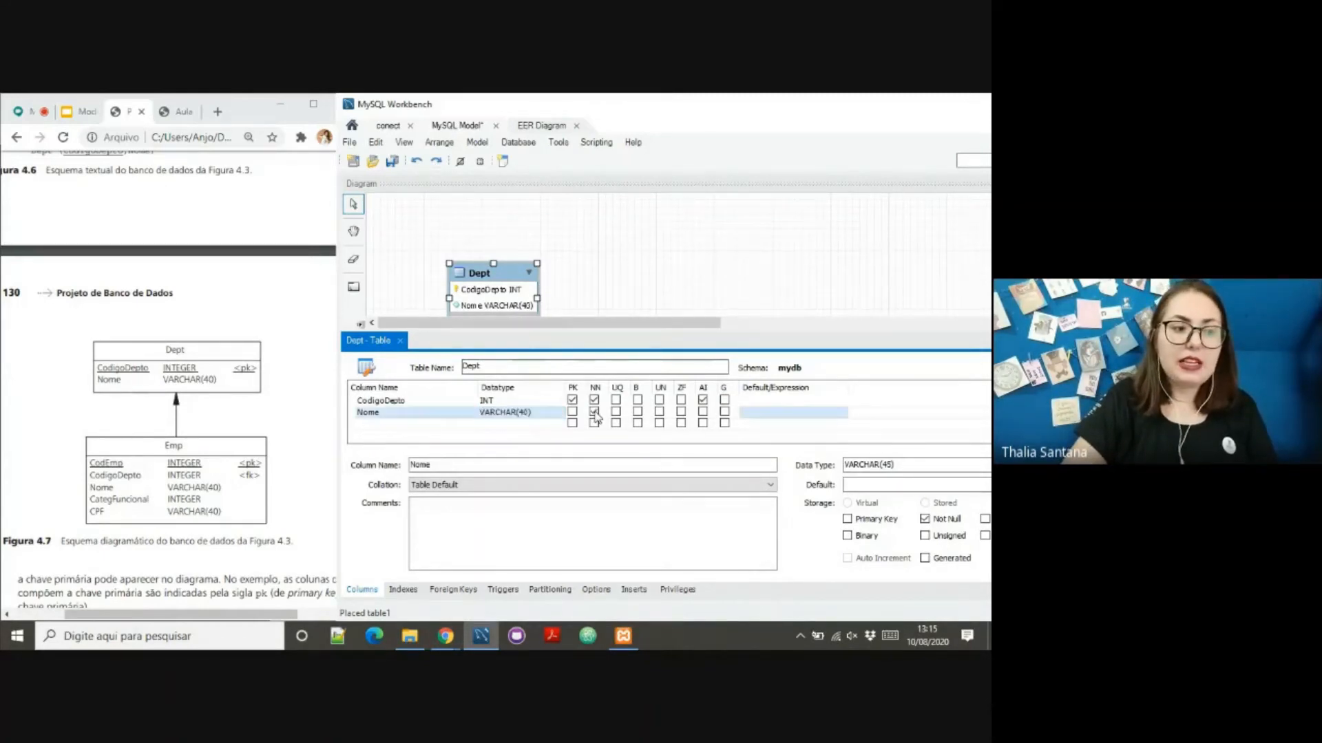
{"action": "left_click", "coordinate": [596, 414]}
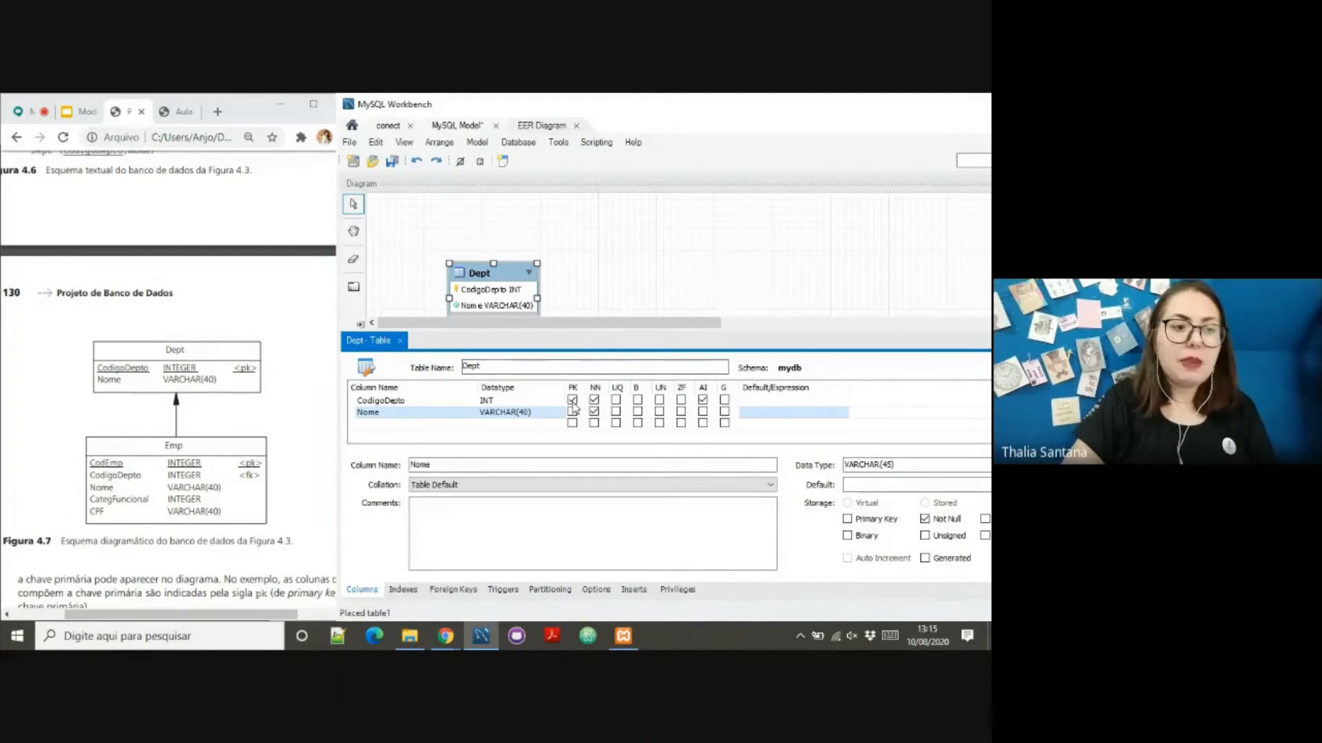
Step: Close the Dept table editor and move the Dept table slightly up and to the left in the diagram
{"action": "left_click", "coordinate": [403, 342]}
{"action": "left_click_drag", "start_coordinate": [490, 310], "coordinate": [460, 300]}
{"action": "left_click", "coordinate": [523, 446]}
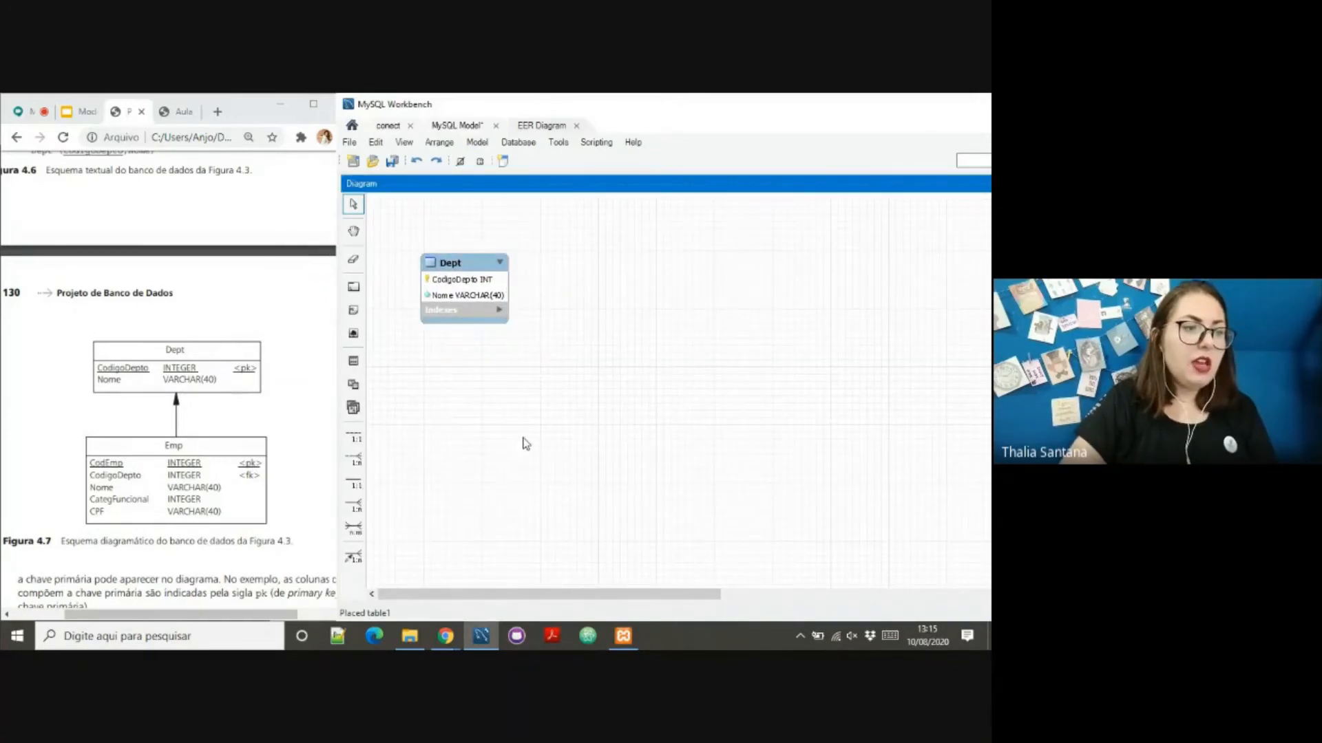
Step: Place a second table to the right of Dept in the diagram and name it Emp
{"action": "left_click", "coordinate": [353, 361]}
{"action": "left_click", "coordinate": [583, 260]}
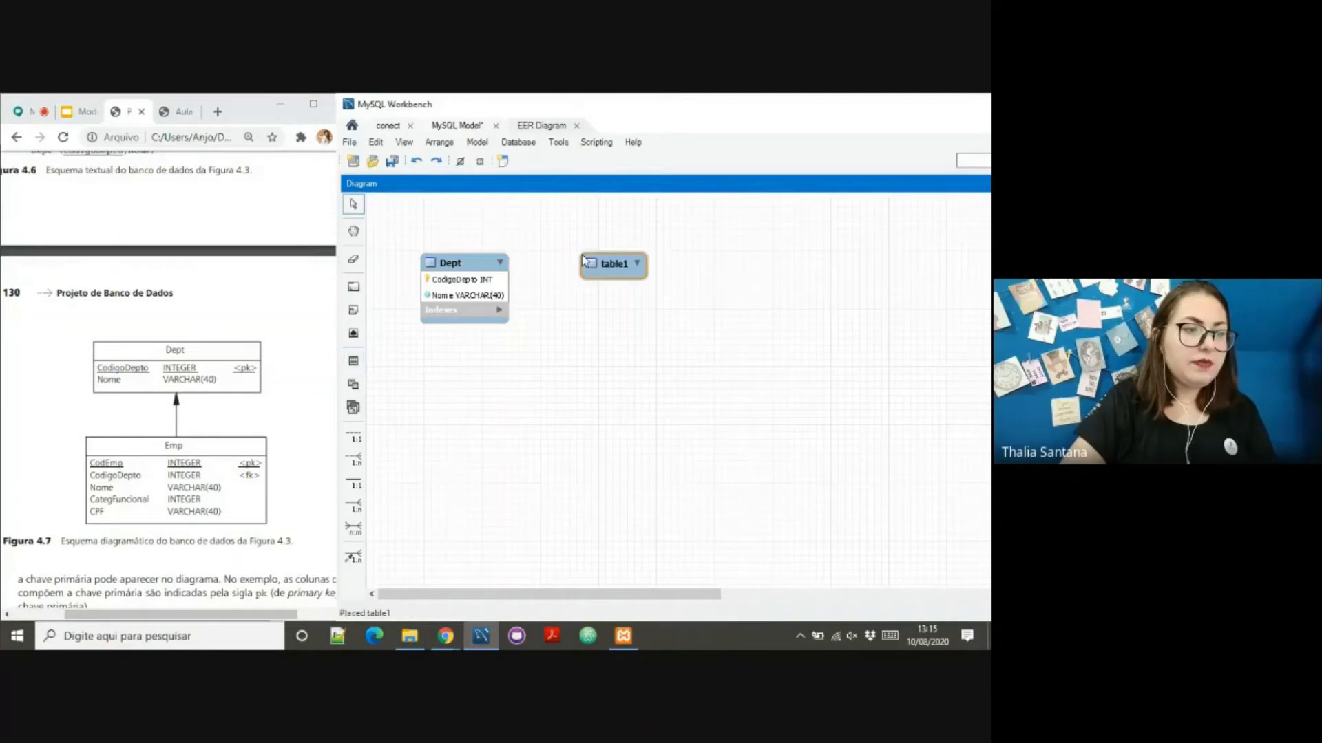
{"action": "left_click", "coordinate": [615, 267]}
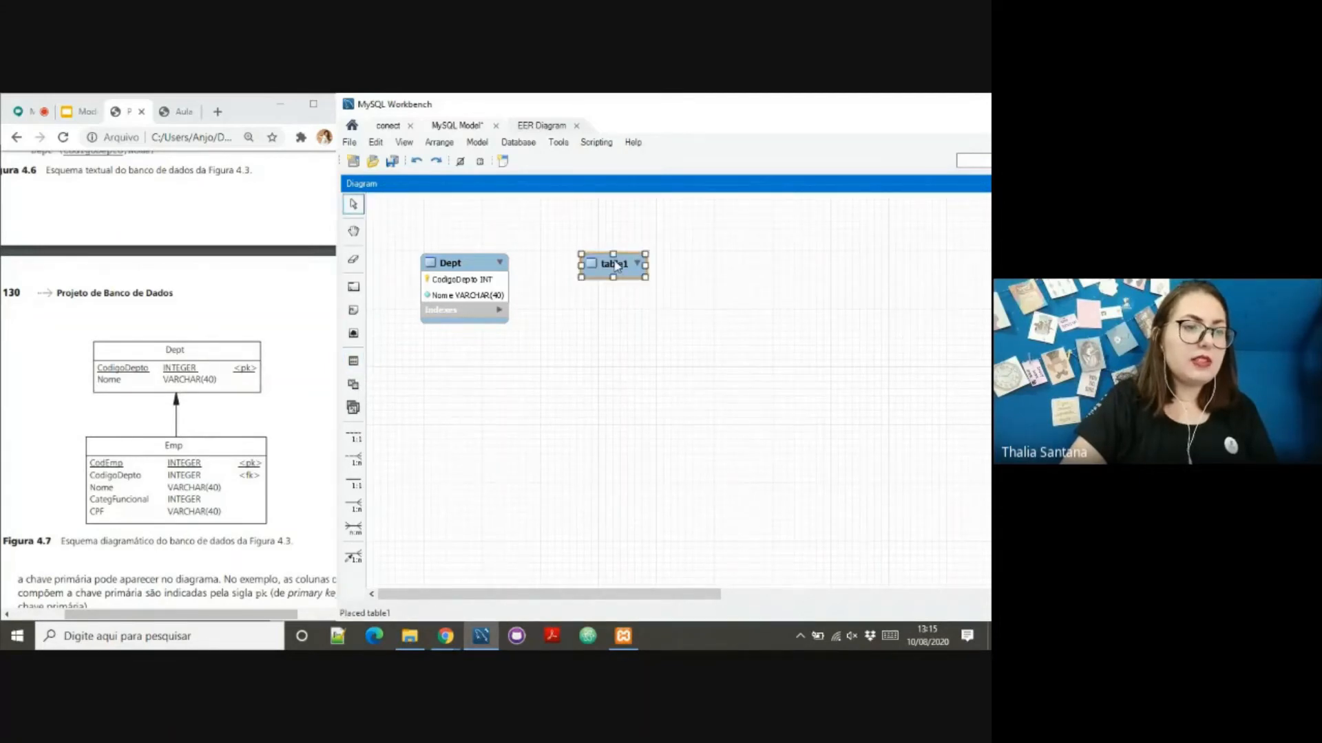
{"action": "double_click", "coordinate": [615, 267]}
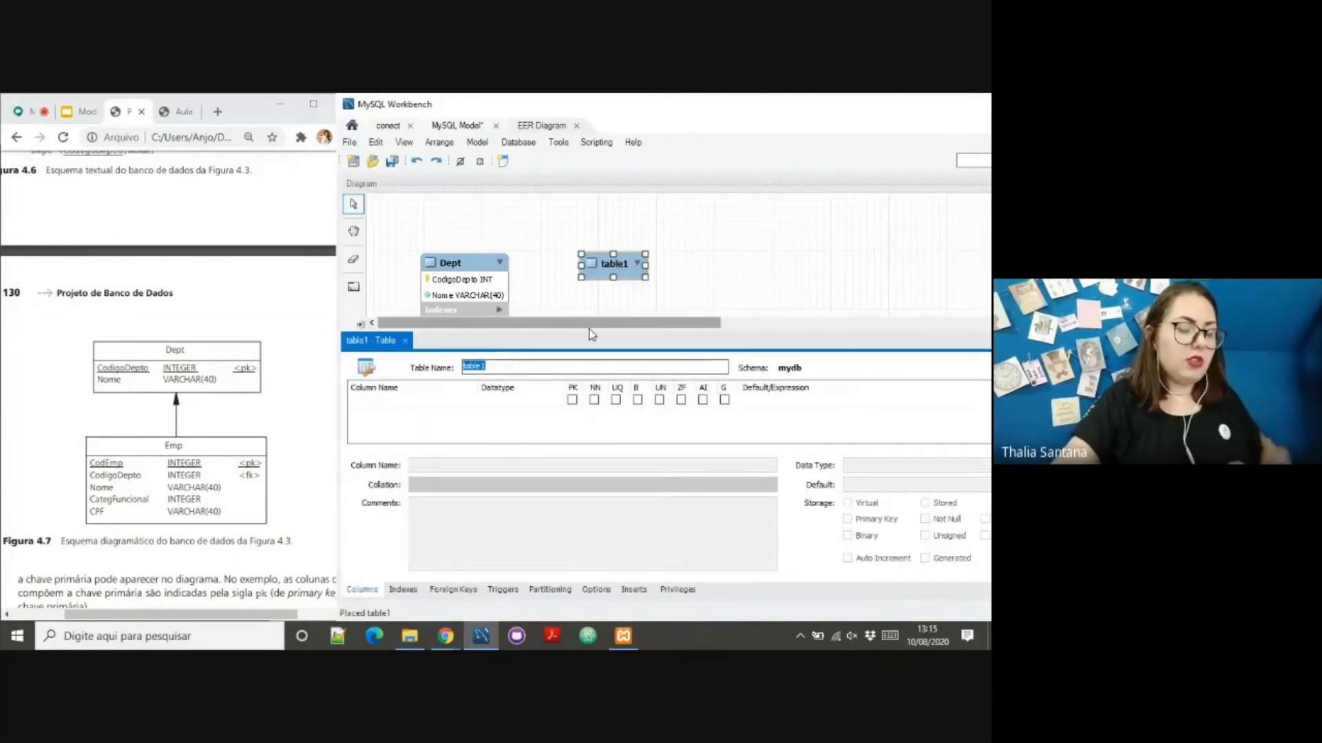
{"action": "type", "text": "Emp"}
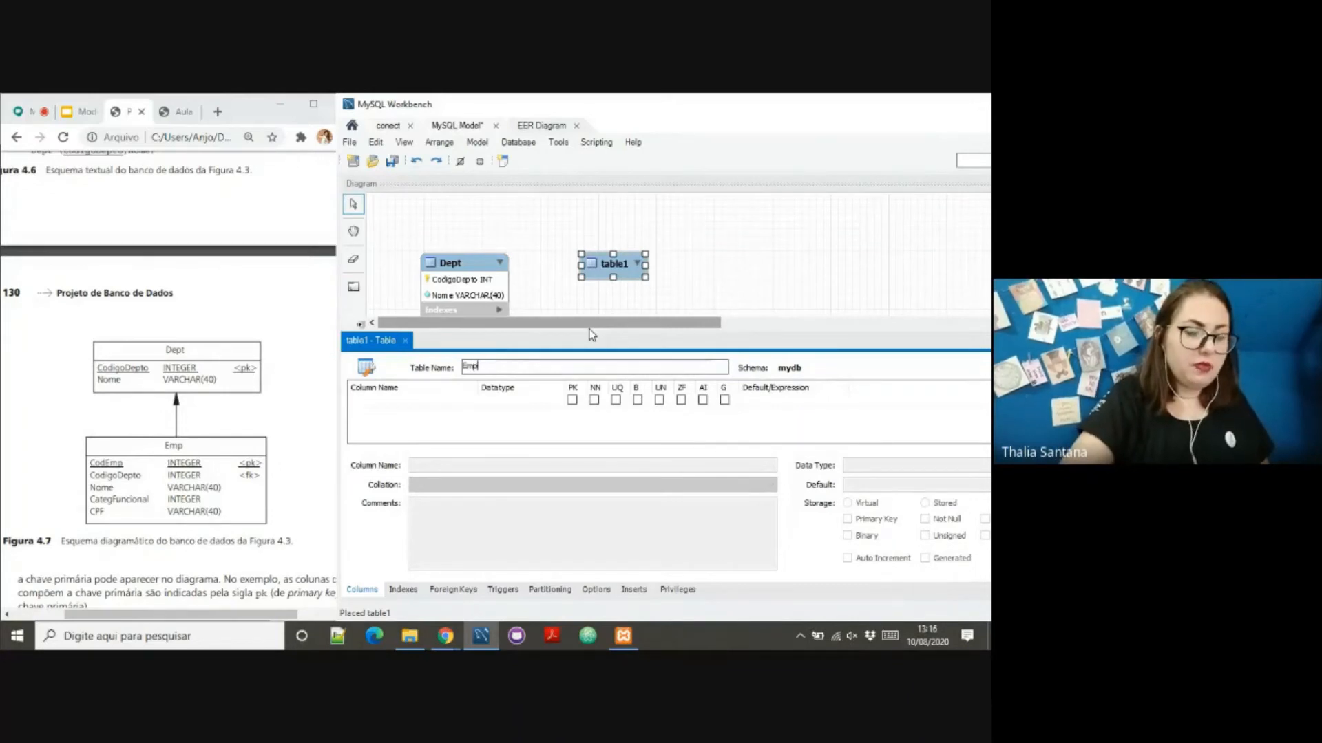
Step: Add a first column named CodEmp to Emp as an INT primary key with auto increment enabled
{"action": "left_click", "coordinate": [430, 405]}
{"action": "left_click", "coordinate": [430, 402]}
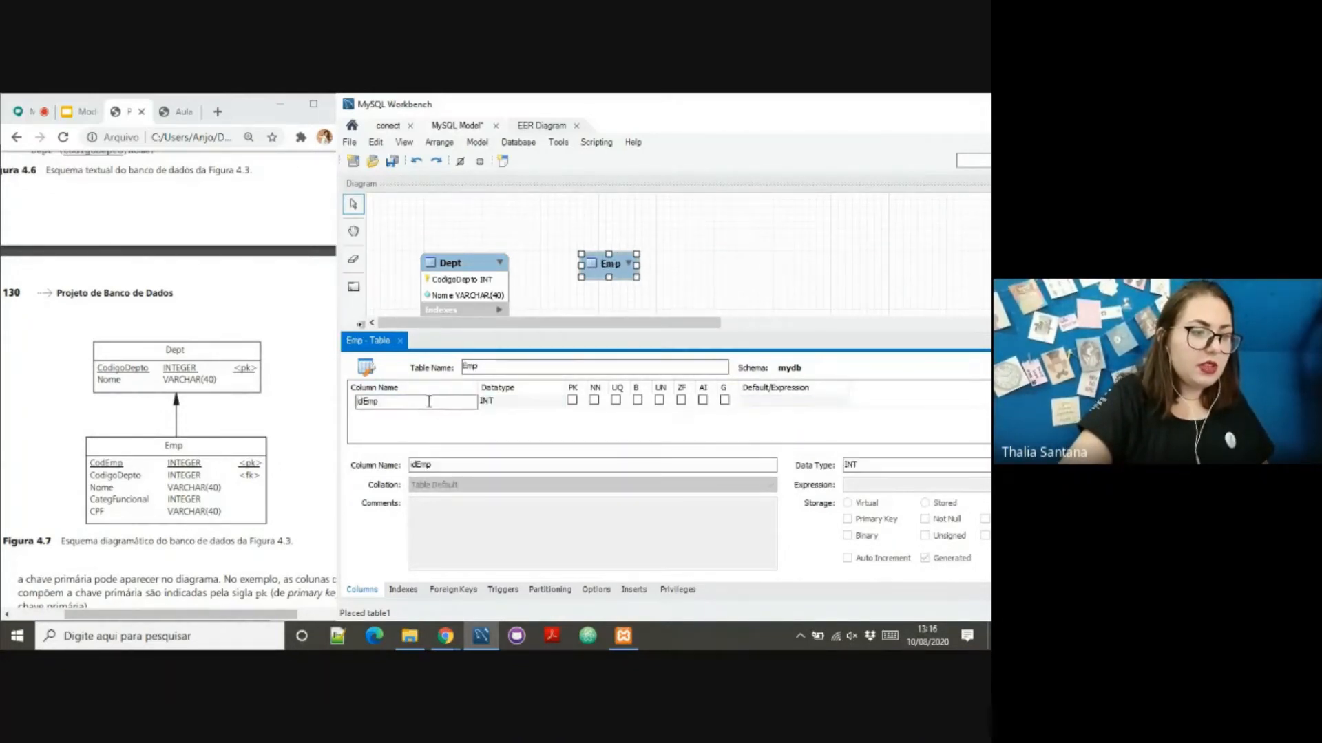
{"action": "left_click_drag", "start_coordinate": [428, 401], "coordinate": [358, 403]}
{"action": "type", "text": "CodEmp"}
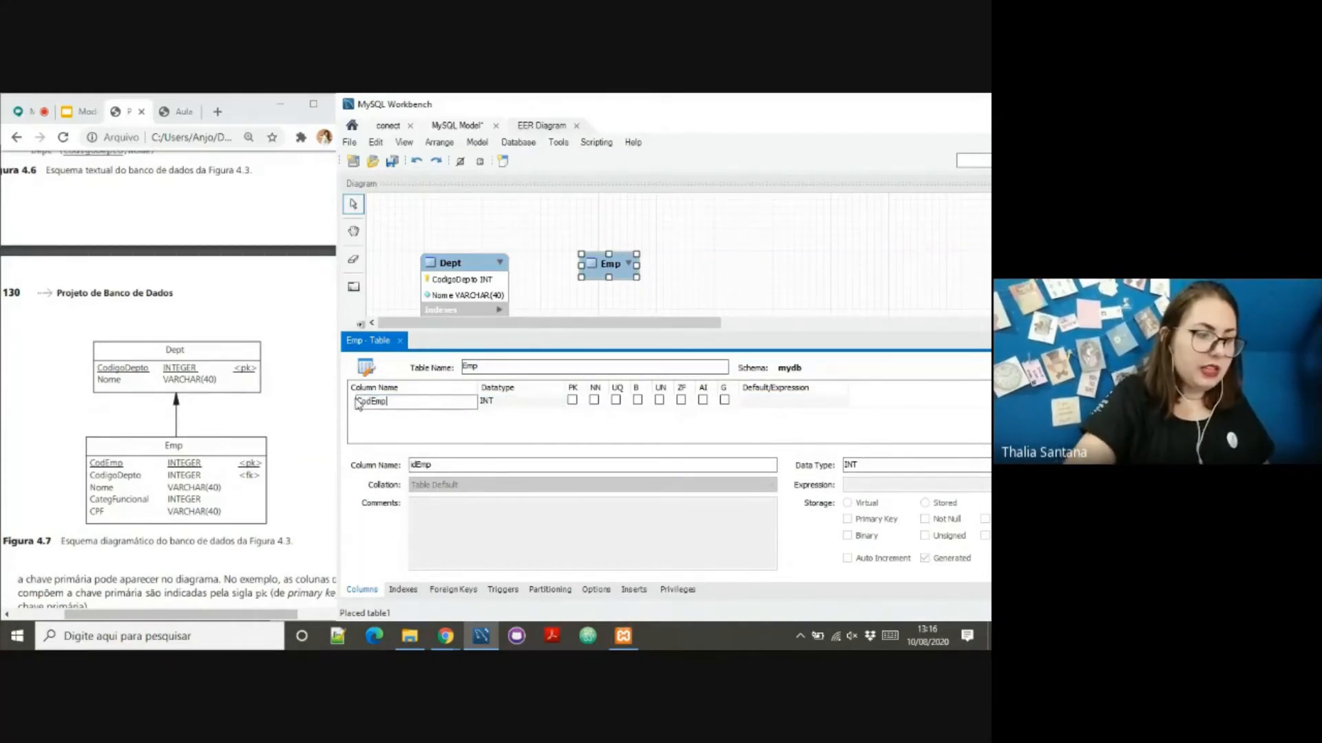
{"action": "left_click", "coordinate": [406, 418]}
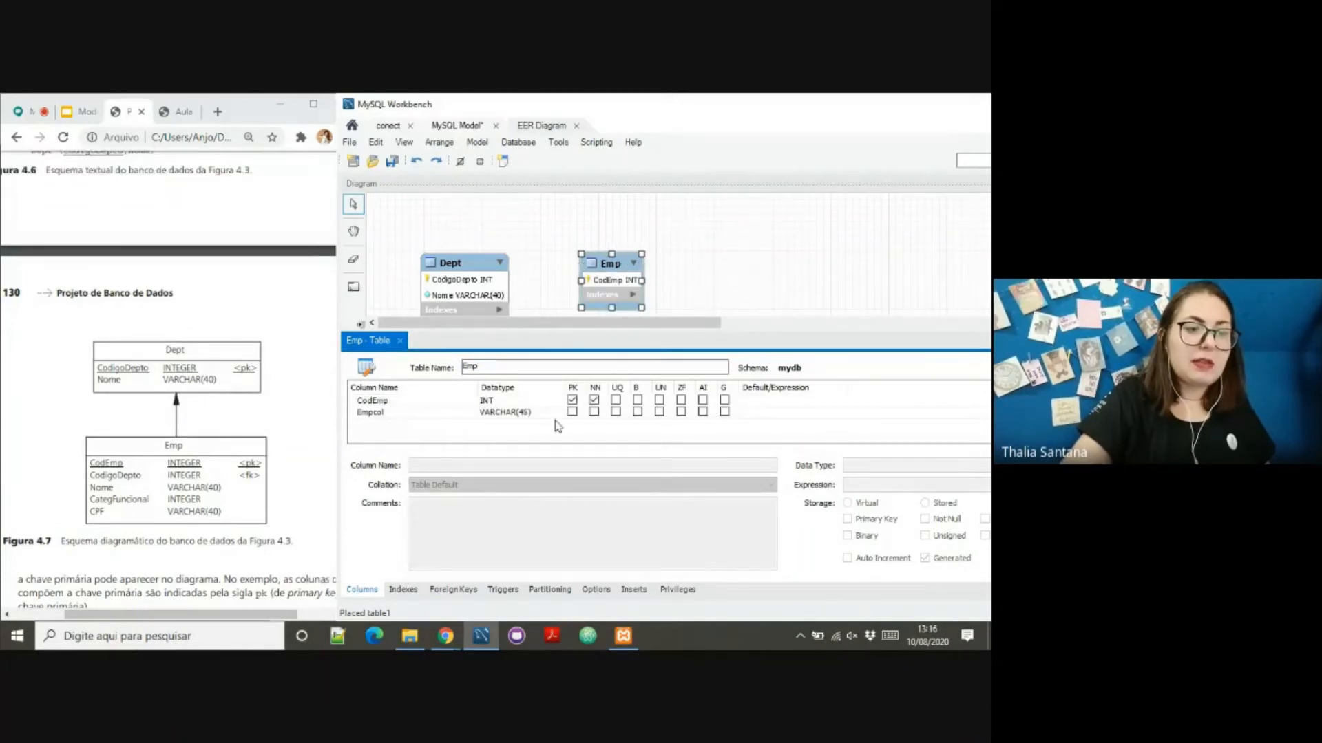
{"action": "left_click", "coordinate": [572, 400]}
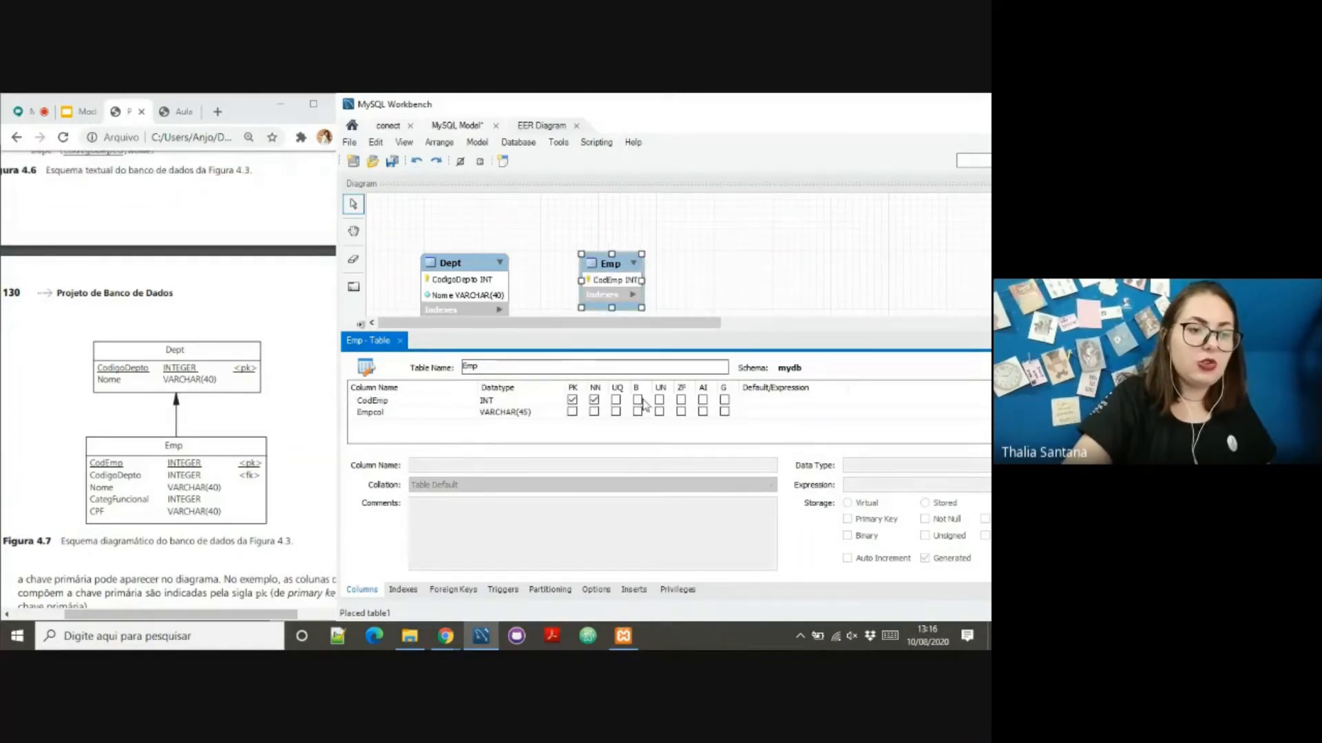
{"action": "left_click", "coordinate": [703, 400]}
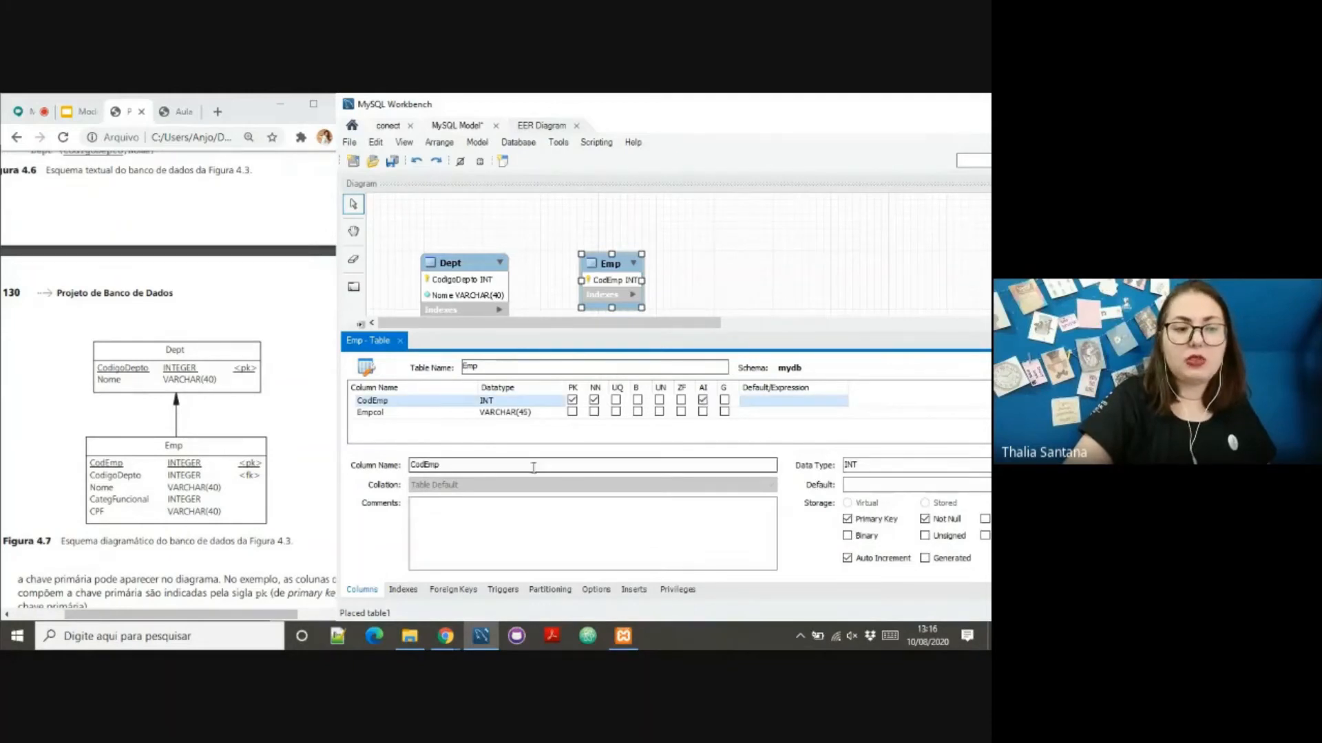
Step: Add a second column named Nome to Emp with datatype VARCHAR(40) and mark it as not null
{"action": "left_click", "coordinate": [388, 413]}
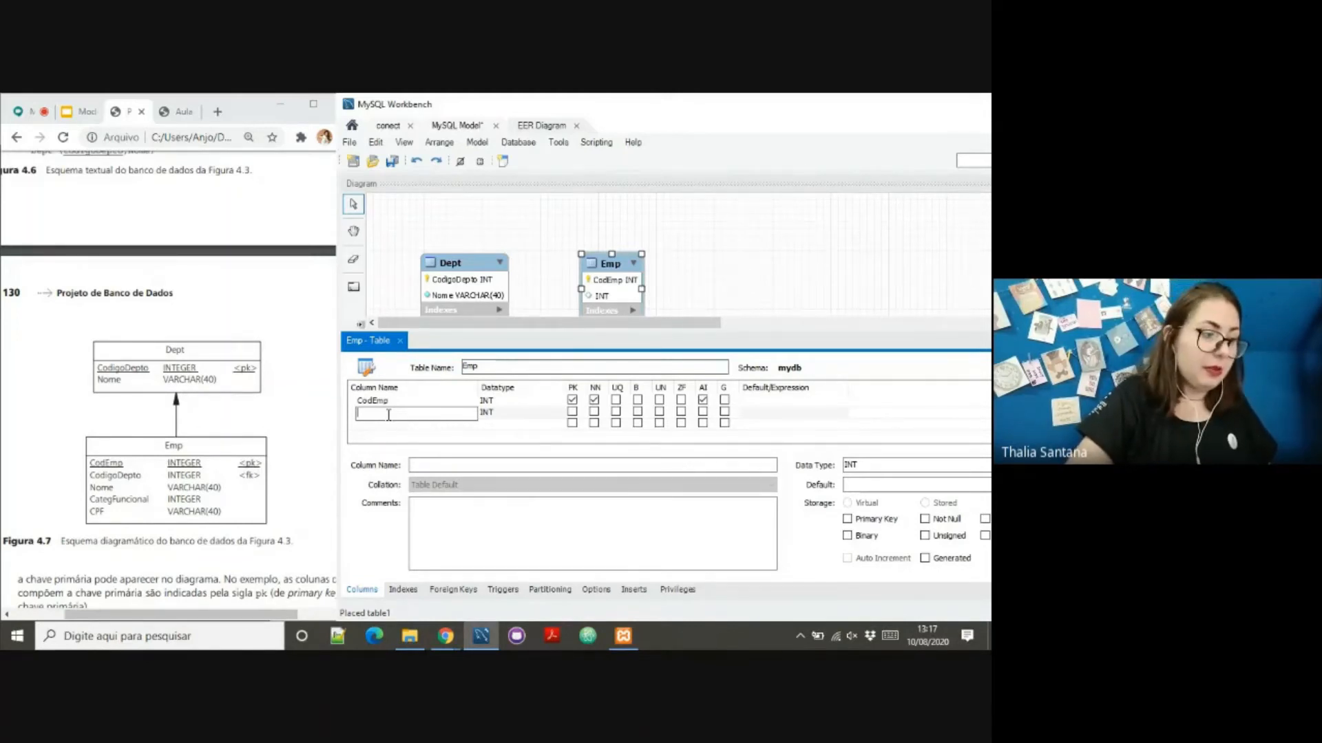
{"action": "type", "text": "n"}
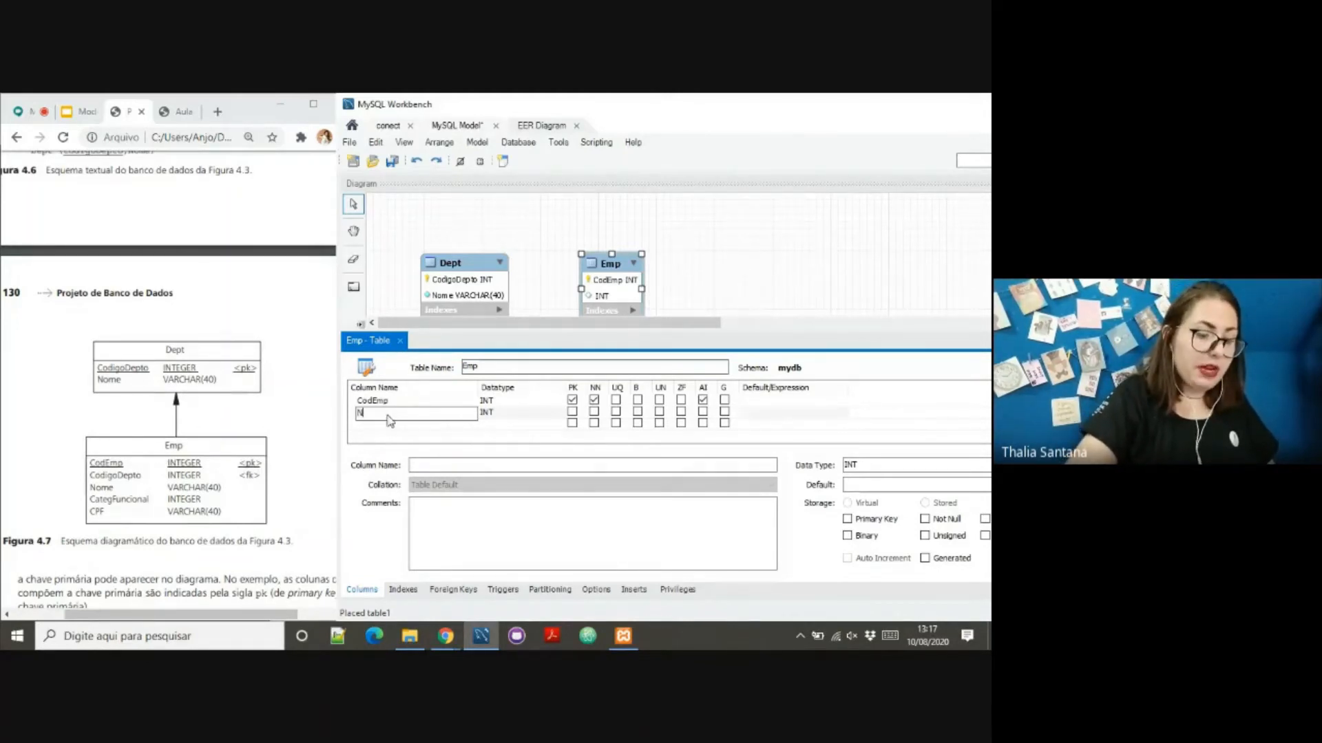
{"action": "type", "text": "ome"}
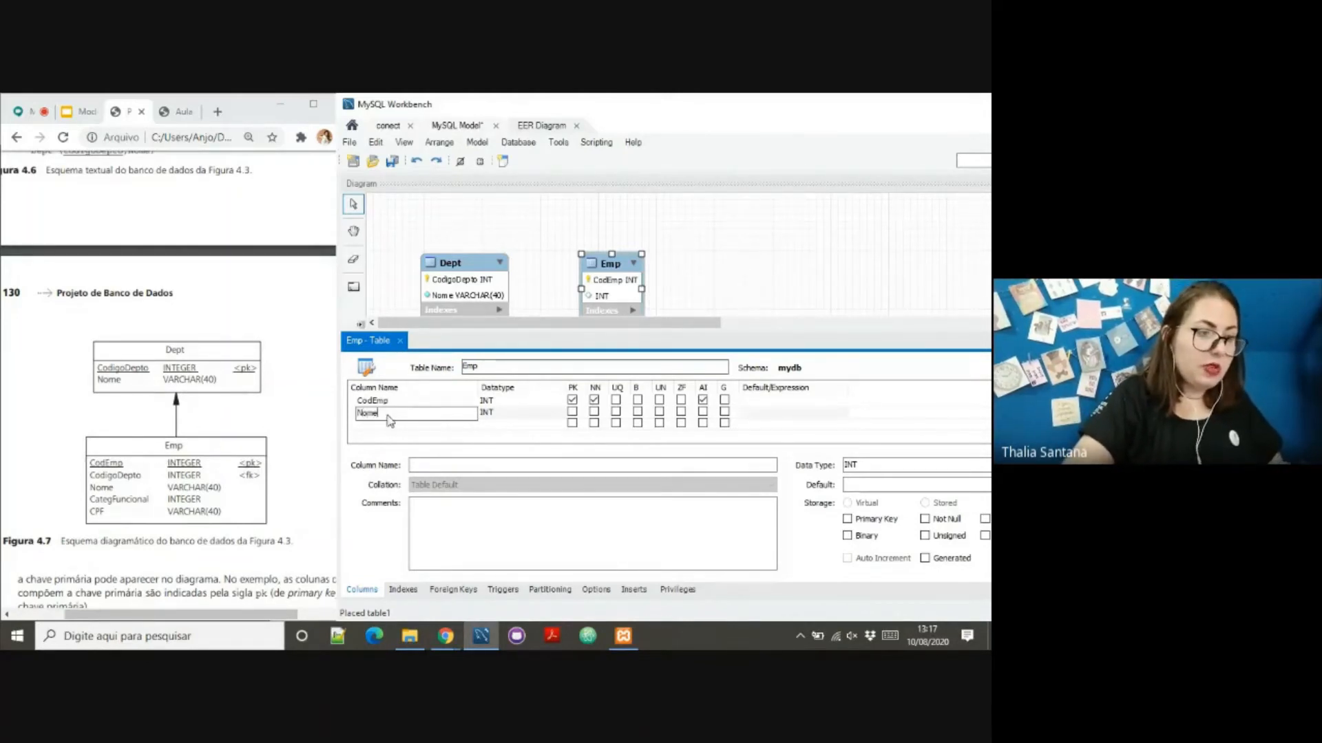
{"action": "left_click", "coordinate": [513, 412]}
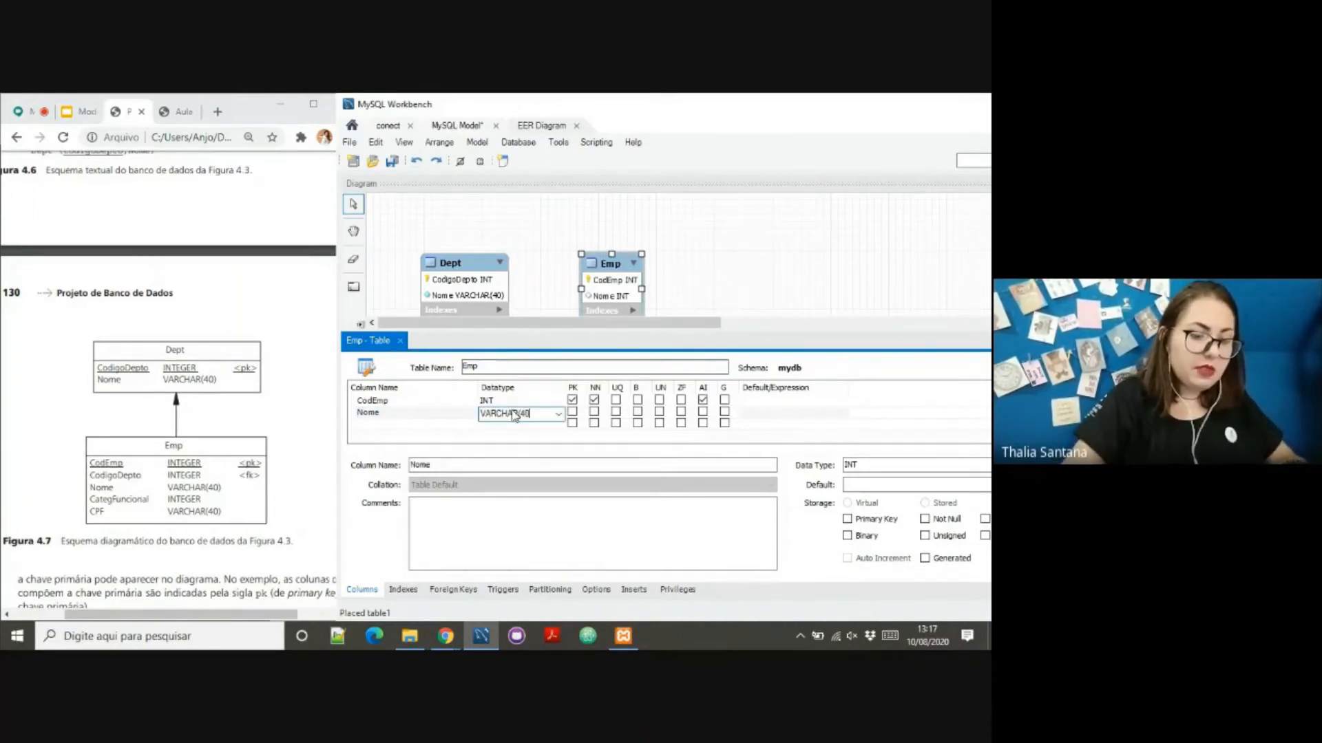
{"action": "left_click", "coordinate": [594, 412]}
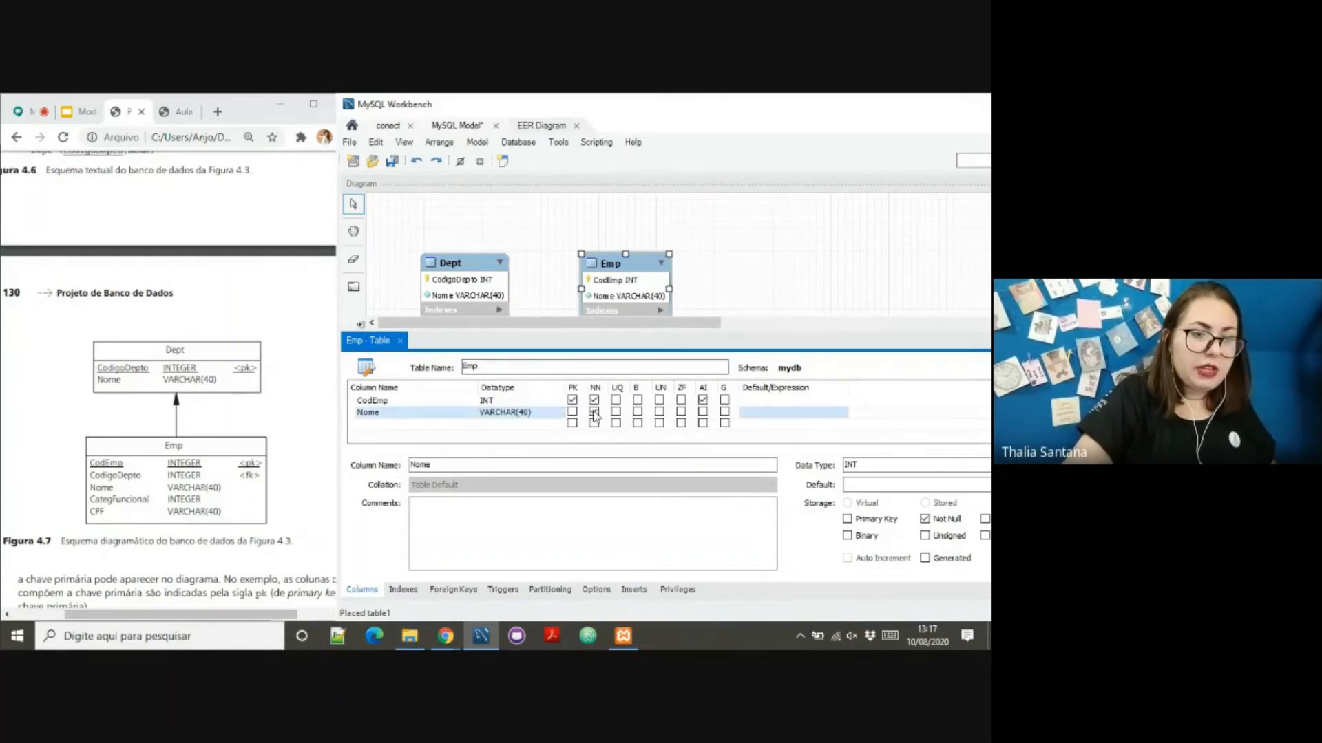
Step: Add a third column named CategFuncional to Emp with datatype INT and mark it as not null
{"action": "double_click", "coordinate": [421, 426]}
{"action": "type", "text": "x"}
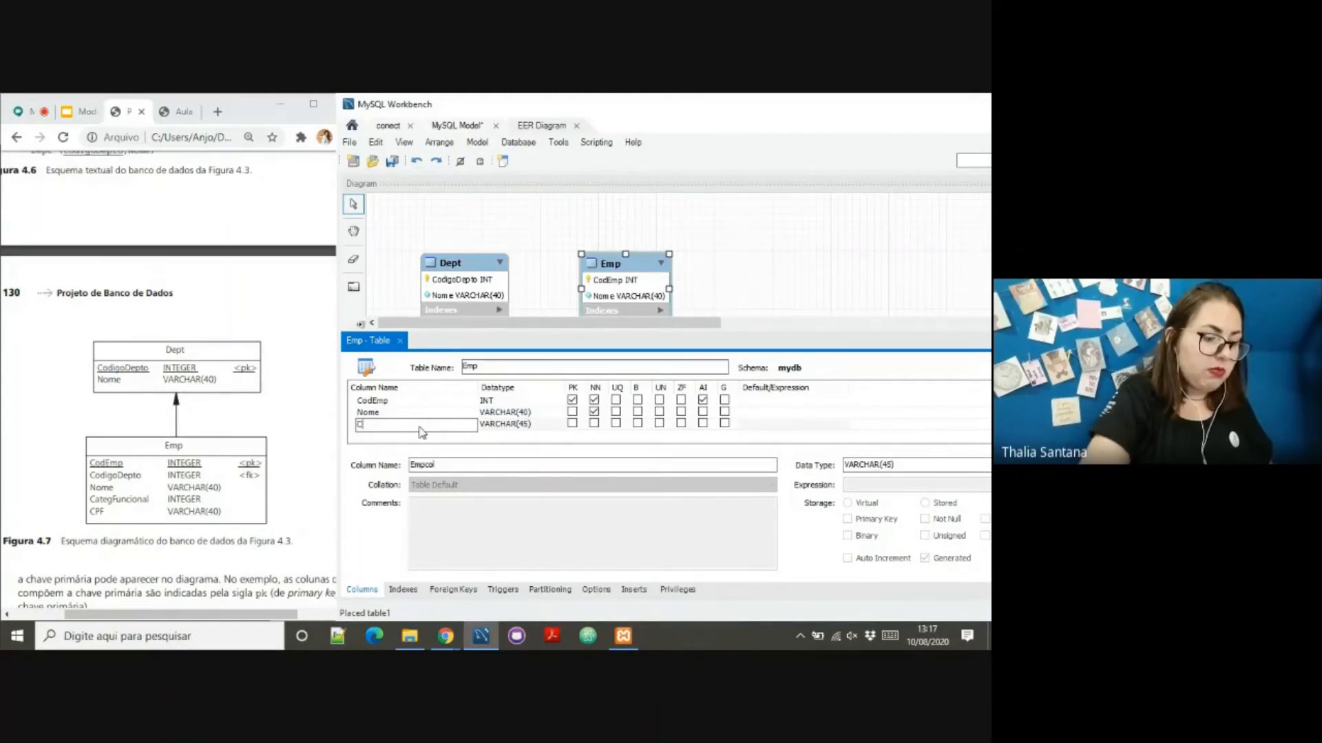
{"action": "type", "text": "ategFuncional"}
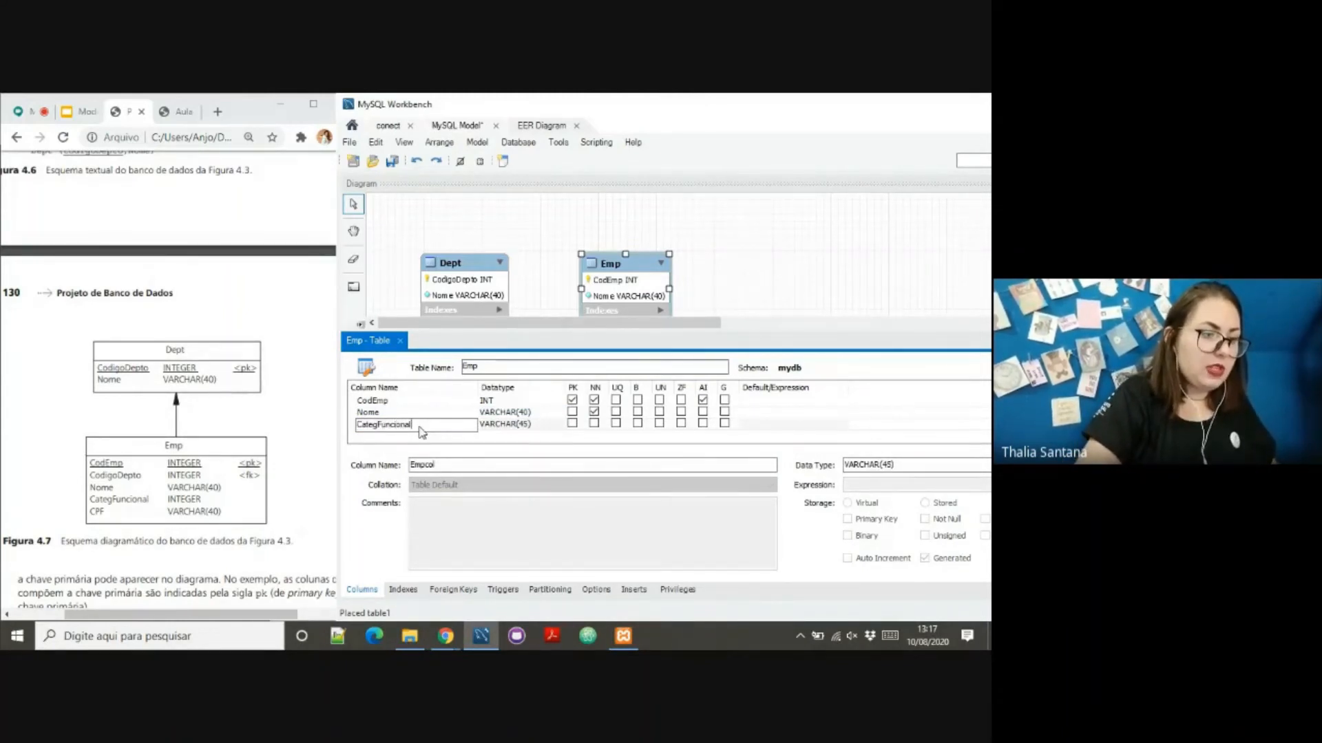
{"action": "left_click", "coordinate": [527, 427]}
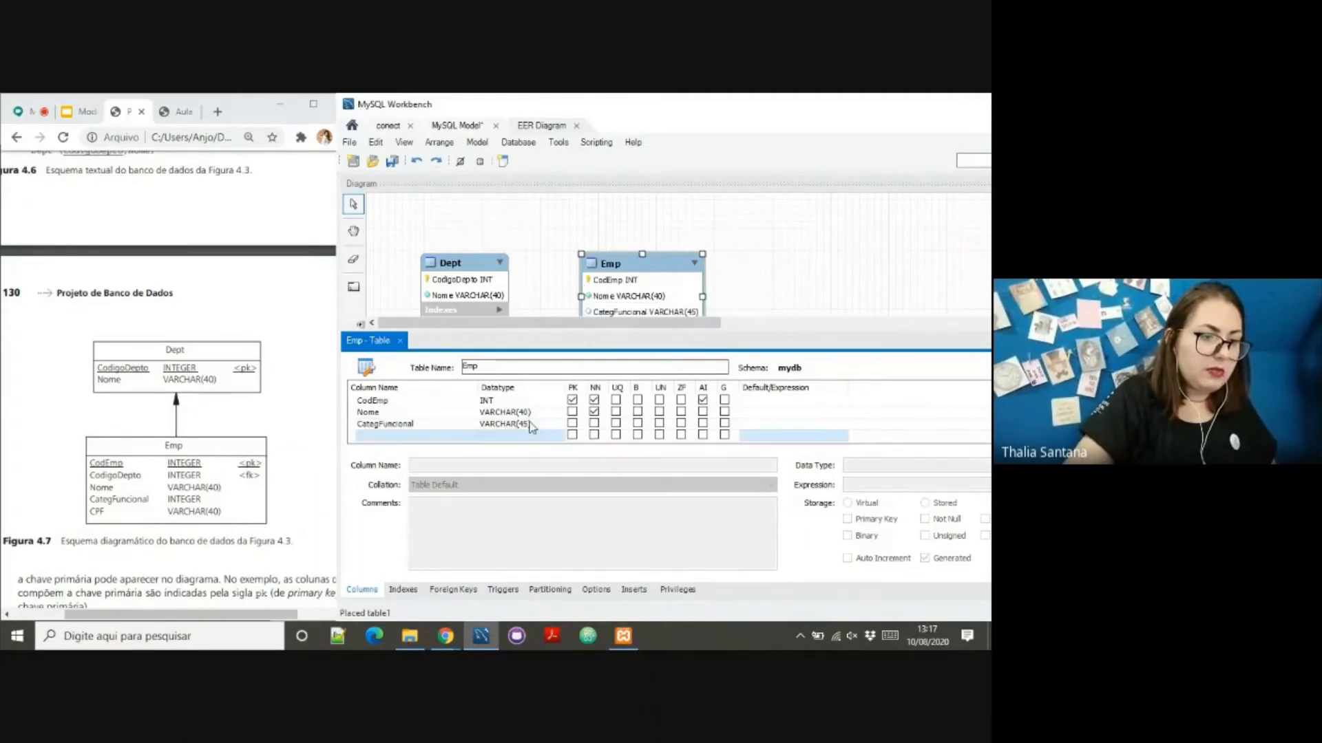
{"action": "key", "text": "Up"}
{"action": "key", "text": "Up"}
{"action": "left_click", "coordinate": [530, 426]}
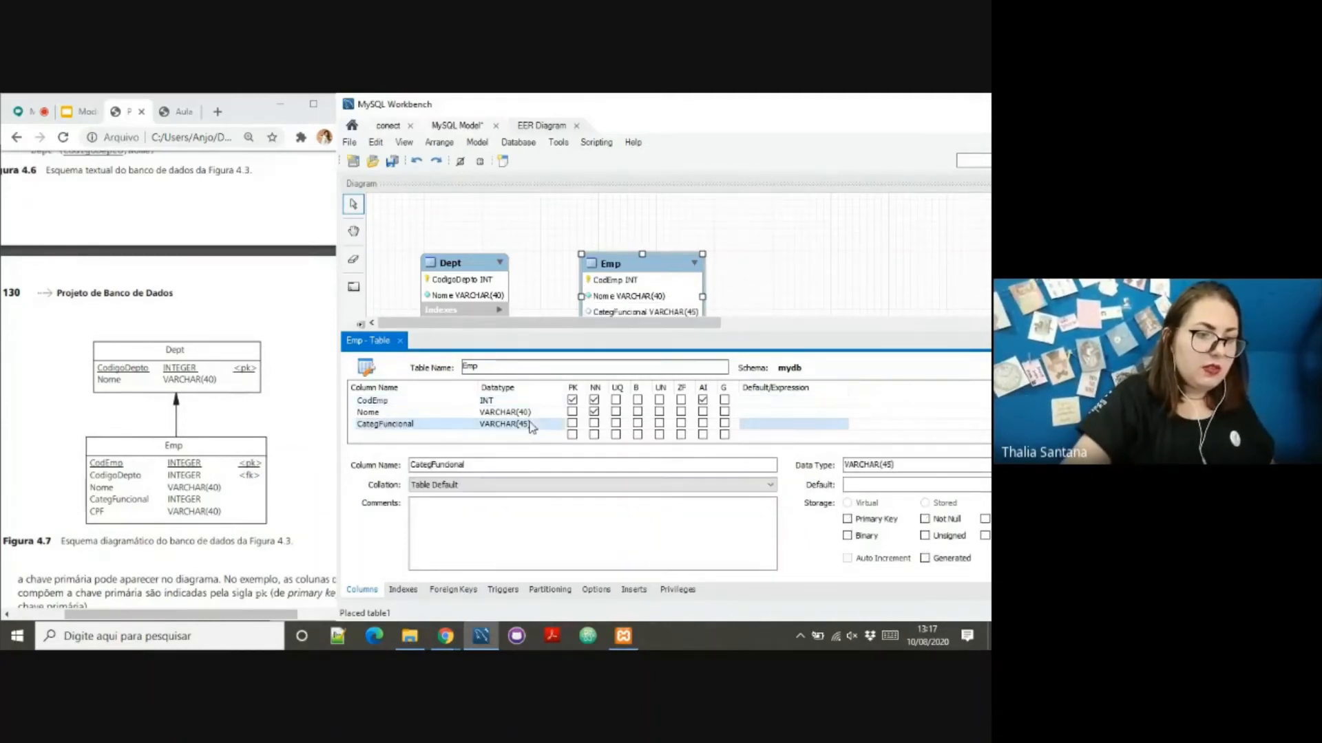
{"action": "left_click", "coordinate": [556, 427]}
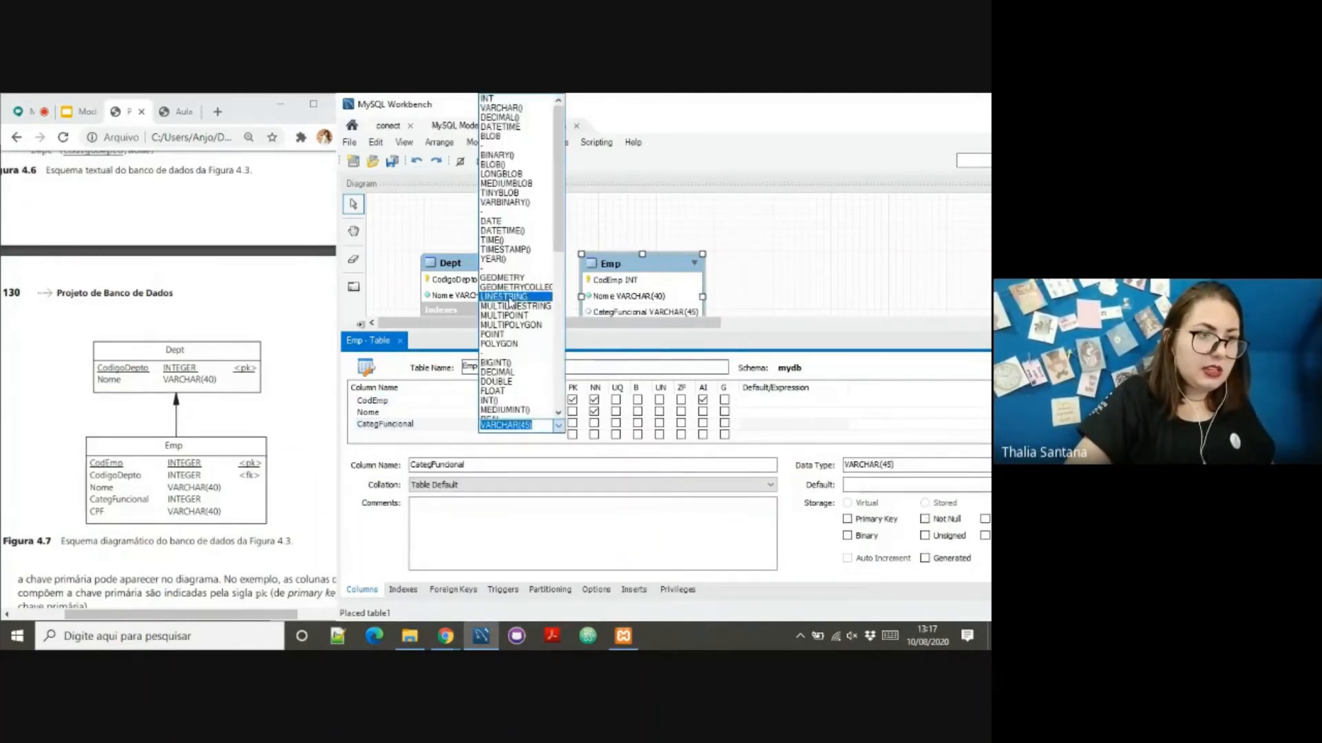
{"action": "left_click", "coordinate": [488, 99]}
{"action": "left_click", "coordinate": [594, 424]}
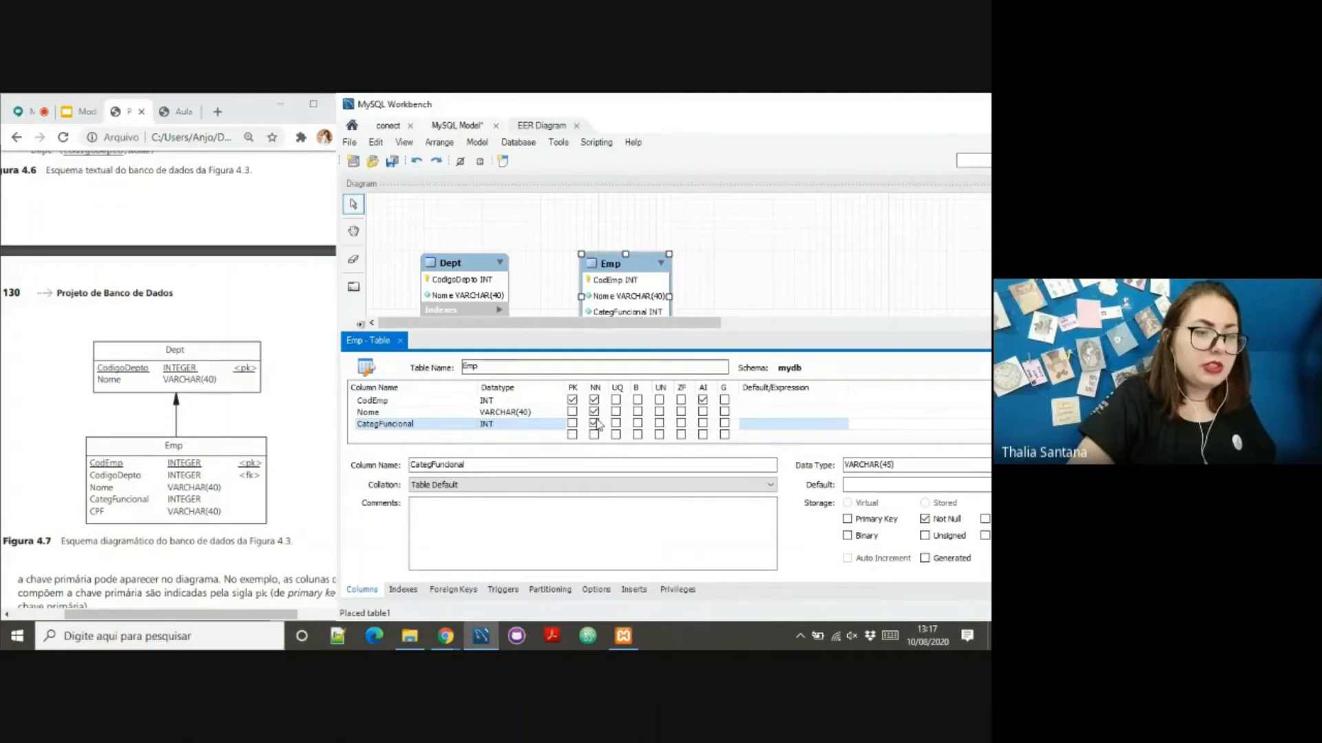
Step: Add a fourth column to the Emp table and name it CPF in capital letters
{"action": "double_click", "coordinate": [399, 436]}
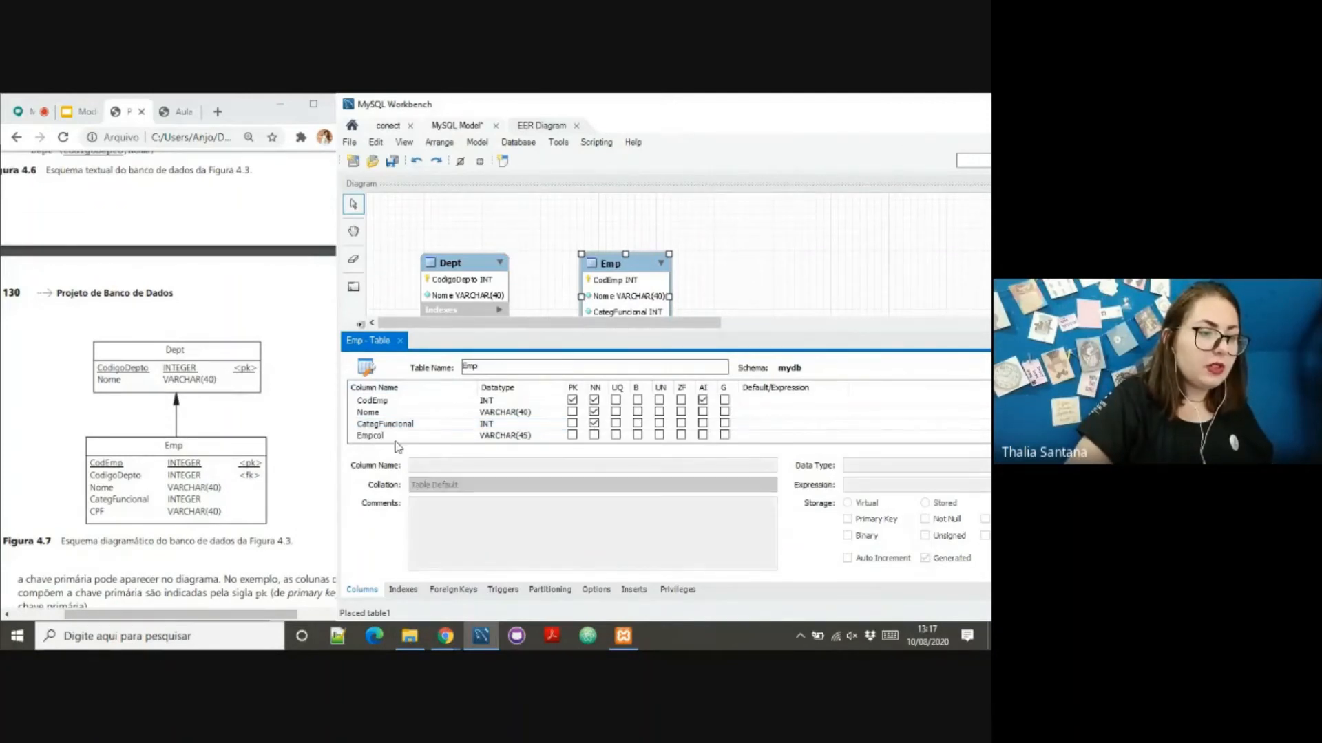
{"action": "type", "text": "c"}
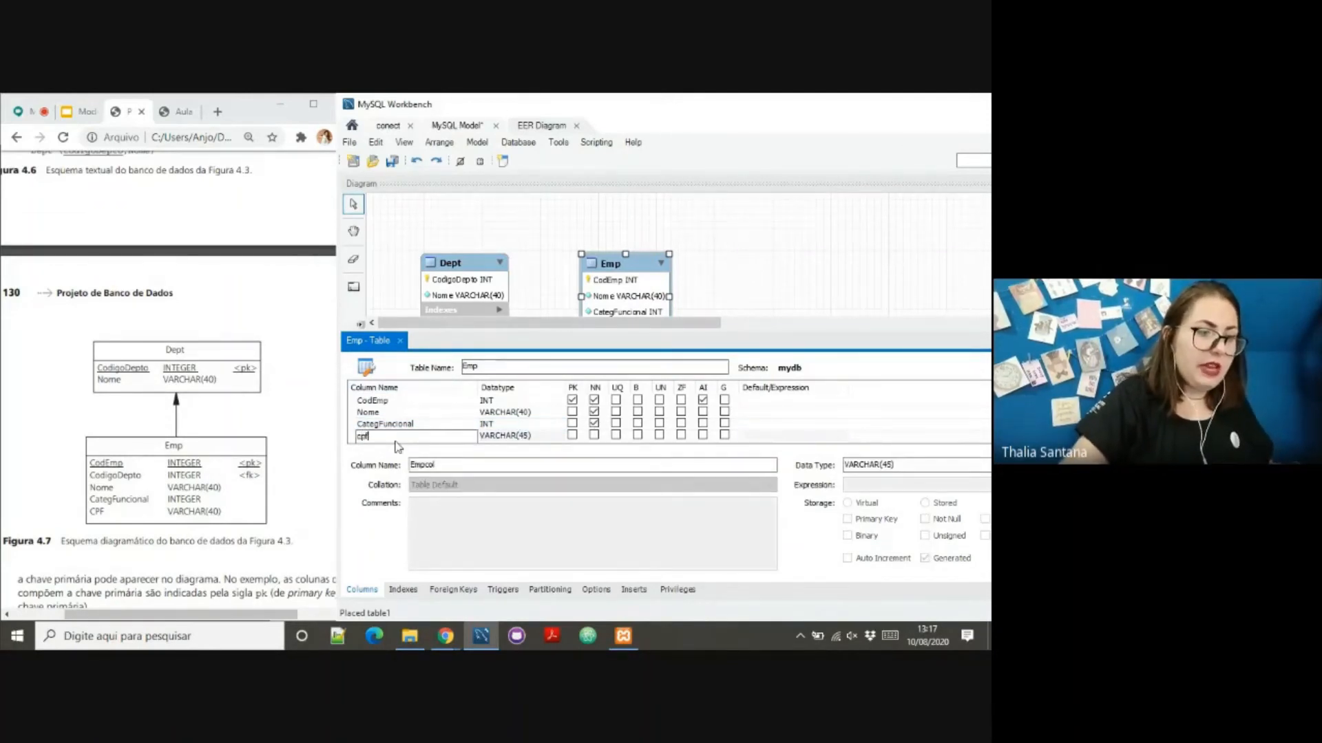
{"action": "type", "text": "pf"}
{"action": "key", "text": "BackSpace"}
{"action": "key", "text": "BackSpace"}
{"action": "key", "text": "BackSpace"}
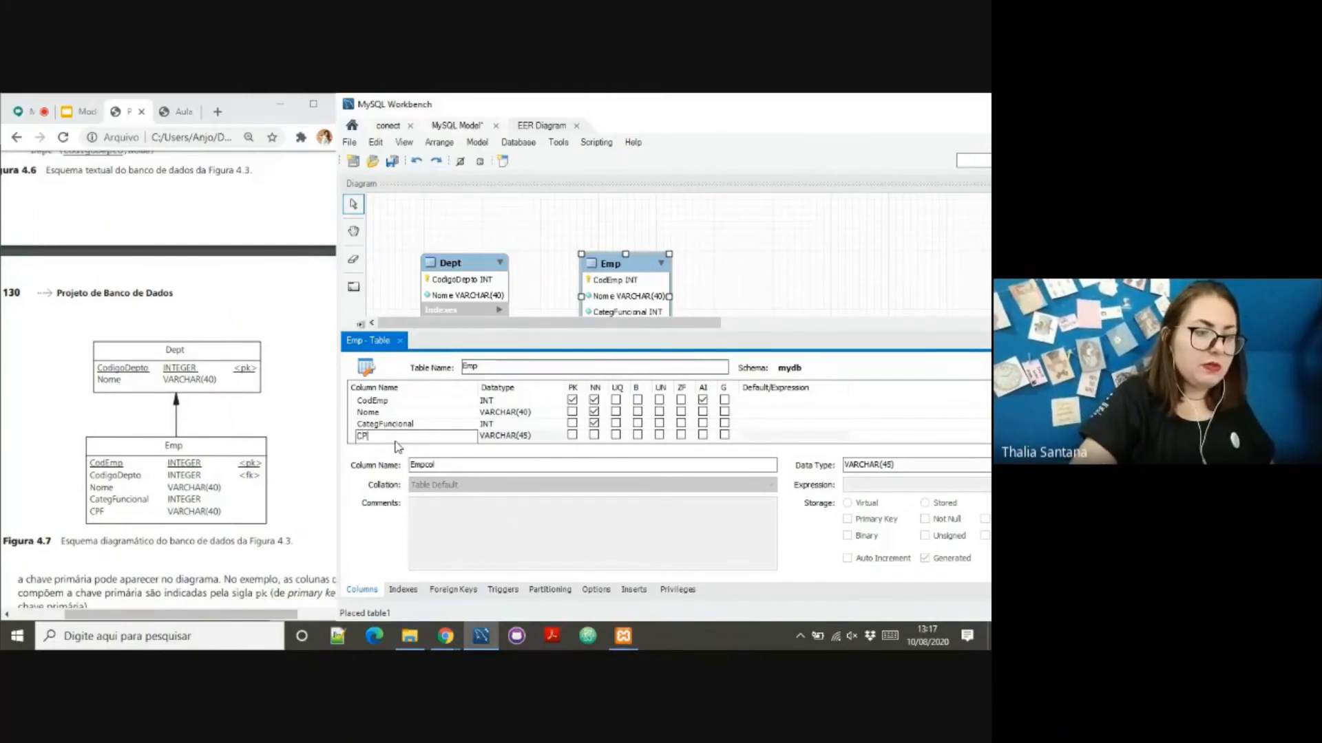
{"action": "type", "text": "CPF"}
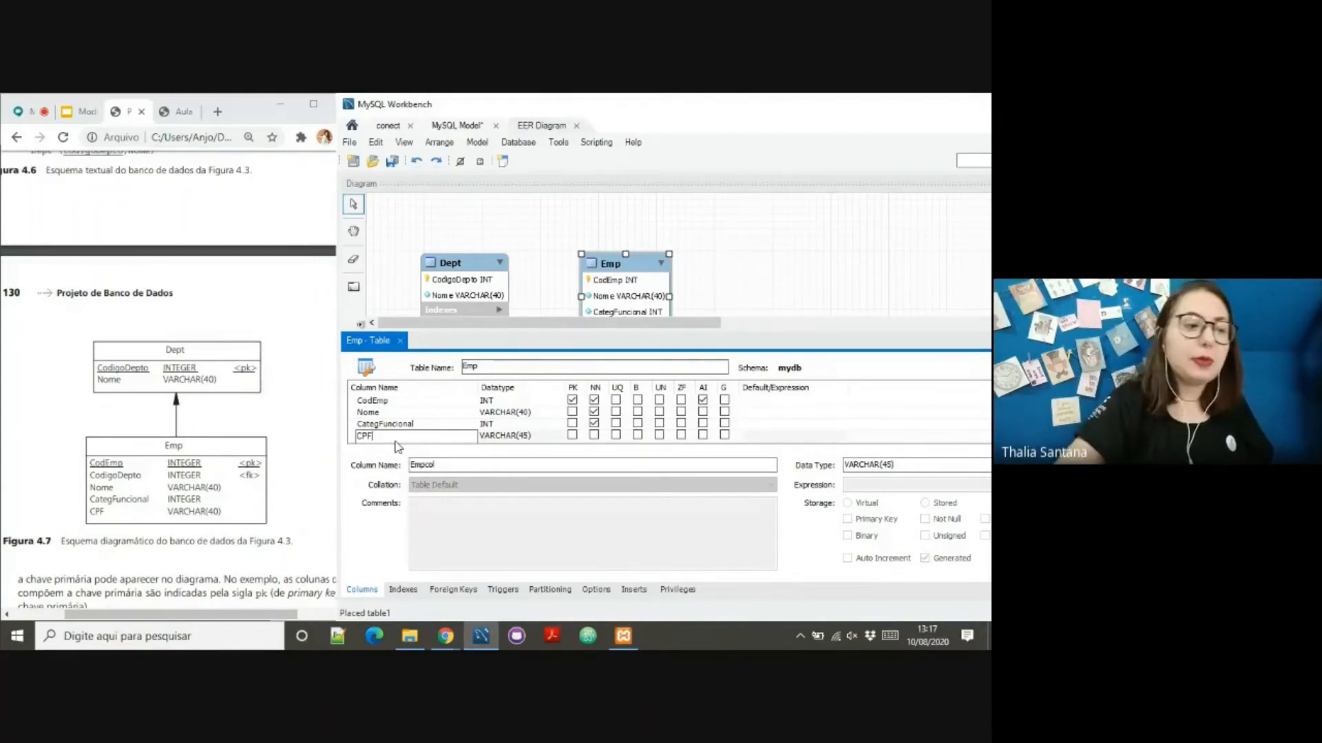
Step: Set the CPF column's datatype to VARCHAR(40) and mark it as not null
{"action": "left_click", "coordinate": [499, 440]}
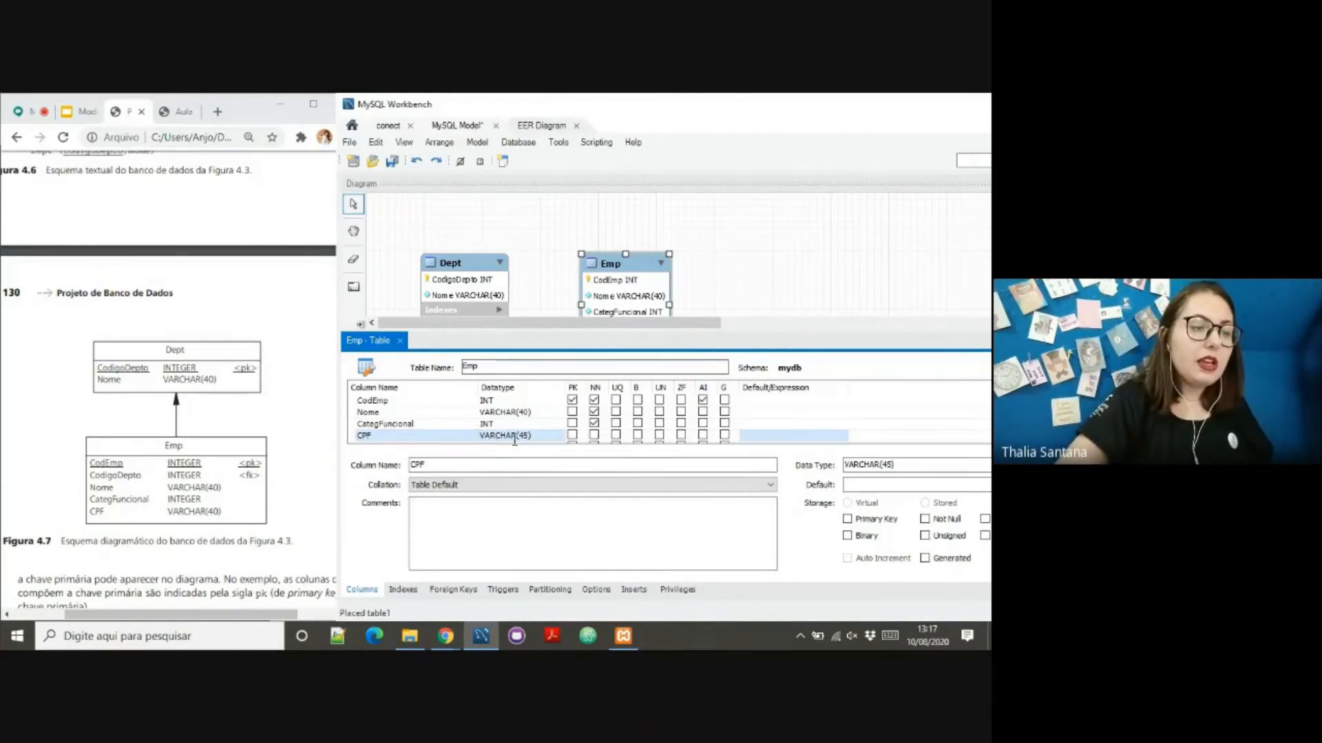
{"action": "left_click", "coordinate": [514, 438]}
{"action": "left_click", "coordinate": [527, 438]}
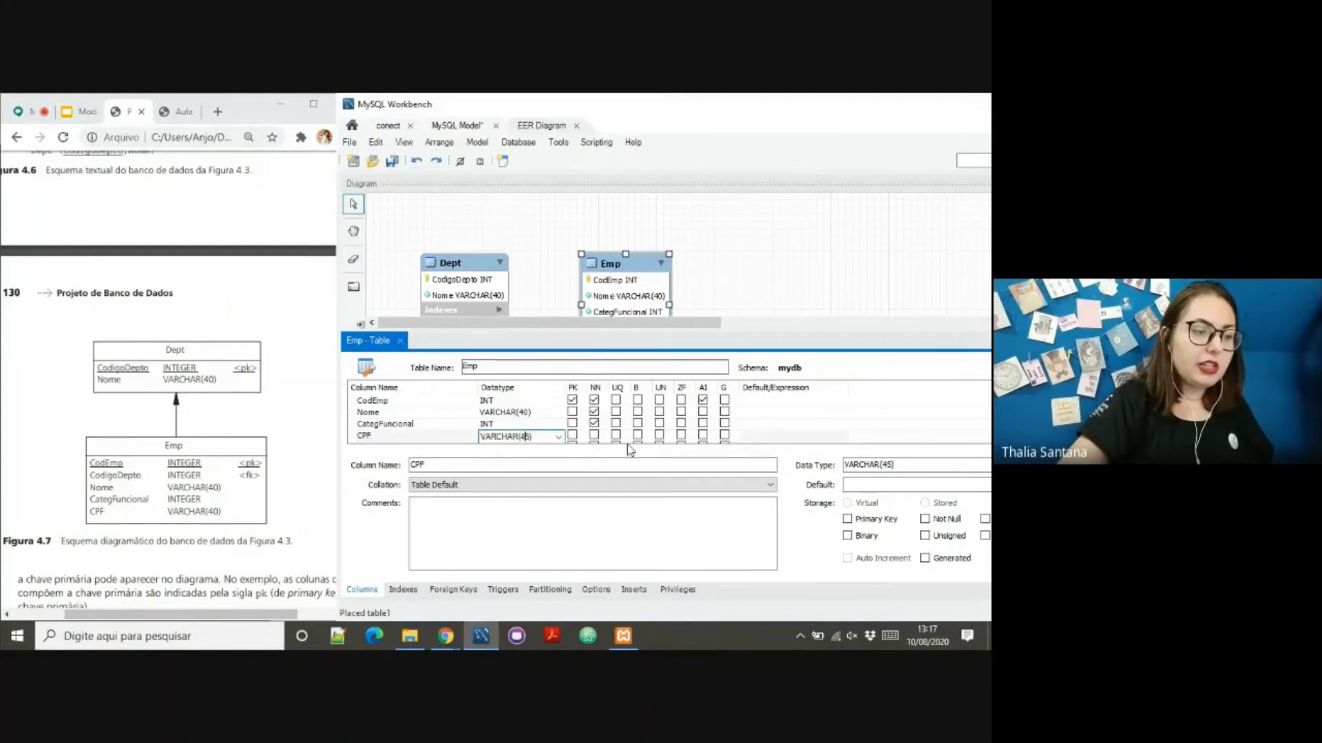
{"action": "key", "text": "Delete"}
{"action": "type", "text": "0"}
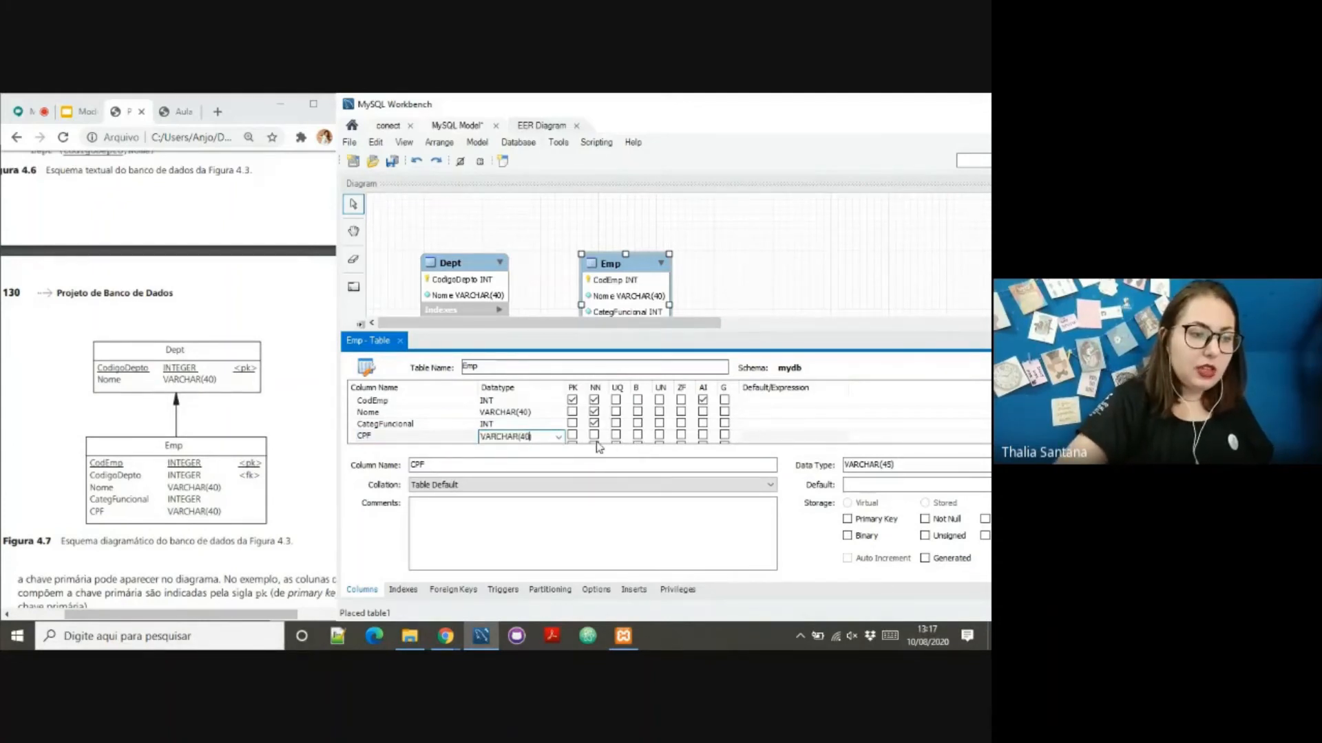
{"action": "left_click", "coordinate": [594, 435]}
{"action": "left_click", "coordinate": [805, 306]}
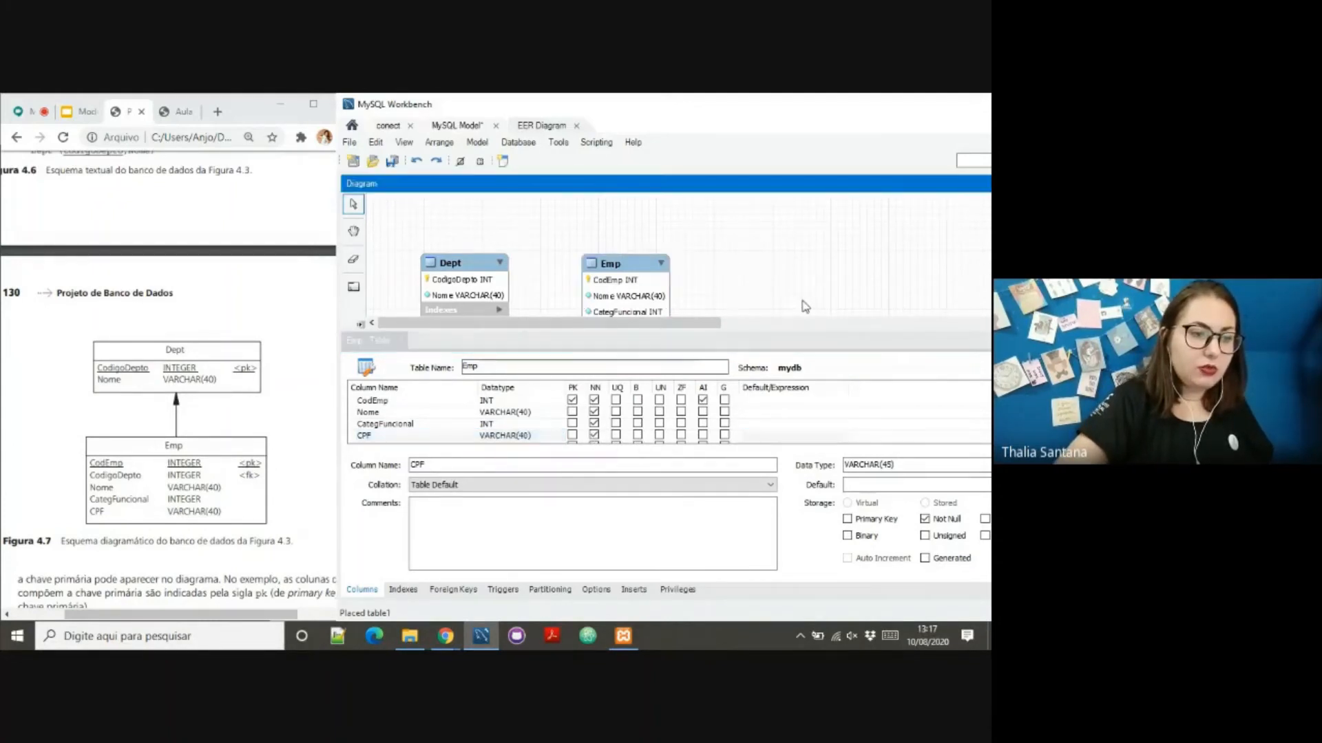
Step: Close the Emp table editor and move the Emp table slightly higher beside Dept in the diagram
{"action": "left_click", "coordinate": [750, 335]}
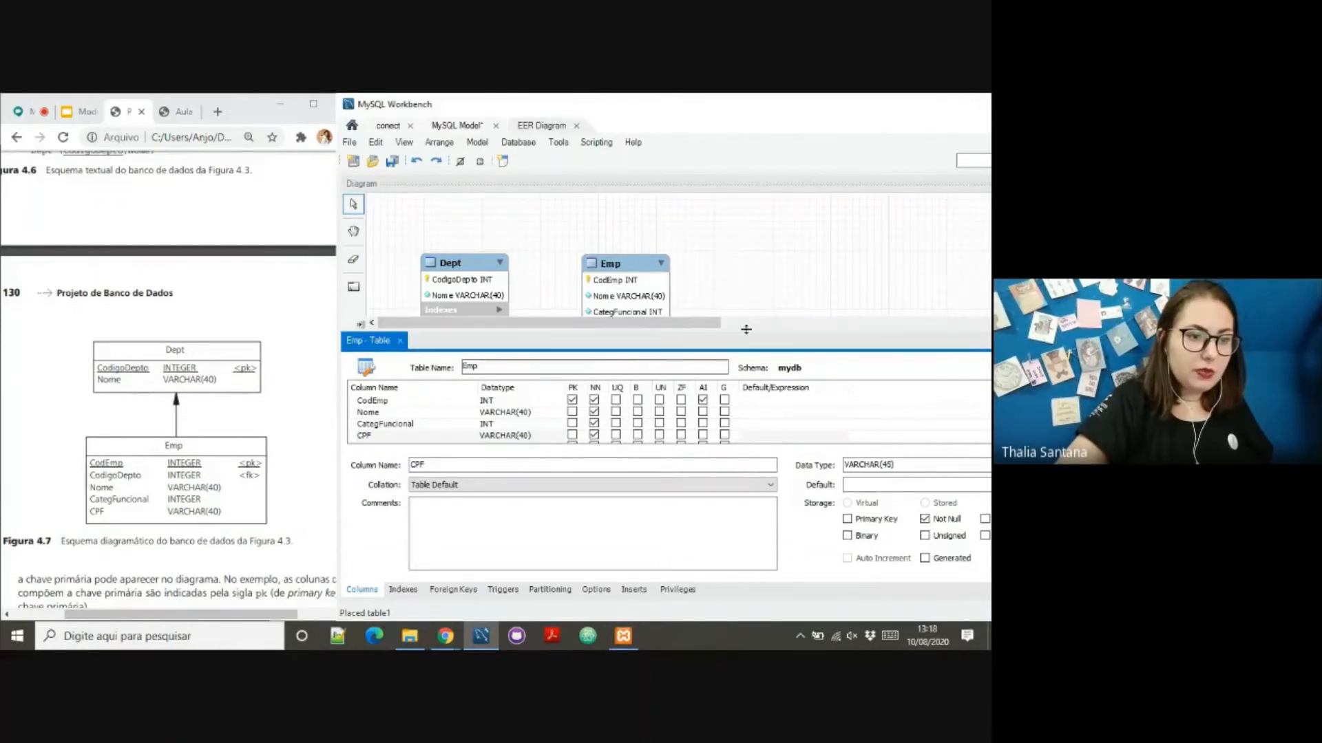
{"action": "left_click_drag", "start_coordinate": [750, 334], "coordinate": [748, 279]}
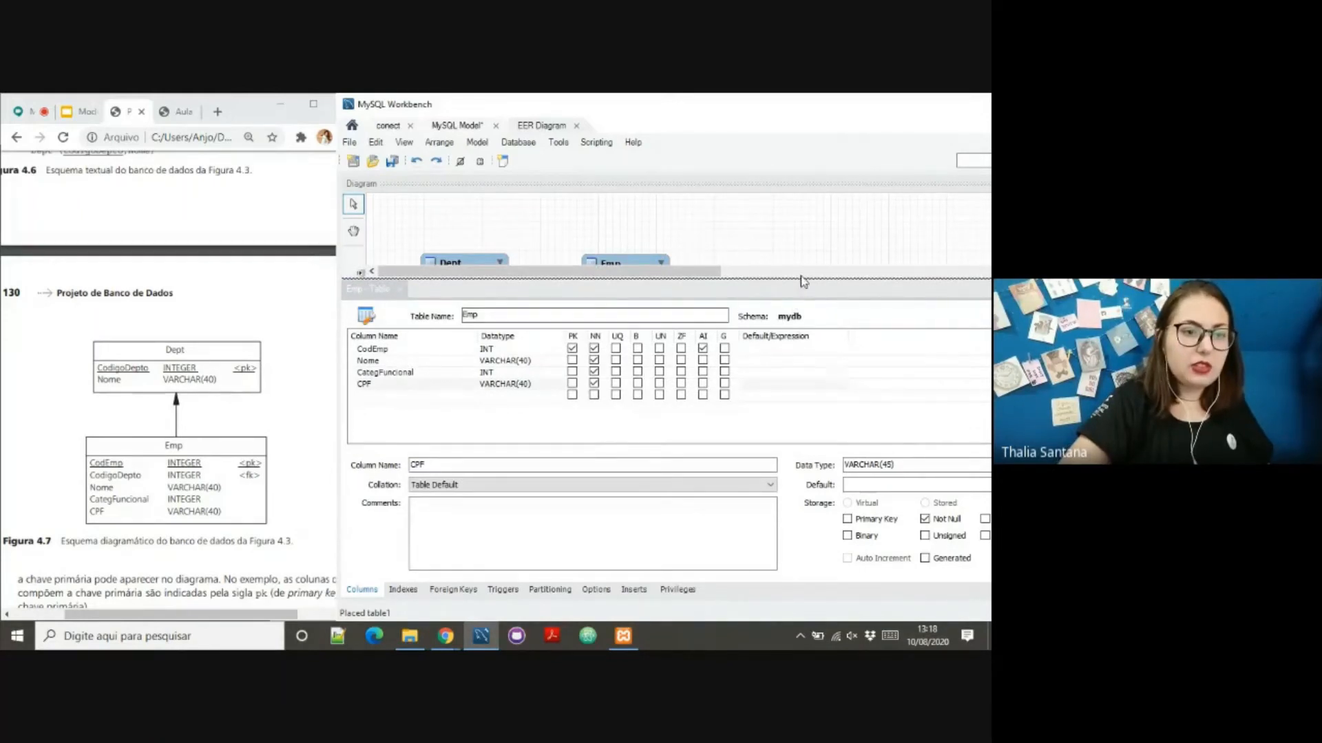
{"action": "left_click_drag", "start_coordinate": [797, 279], "coordinate": [803, 412]}
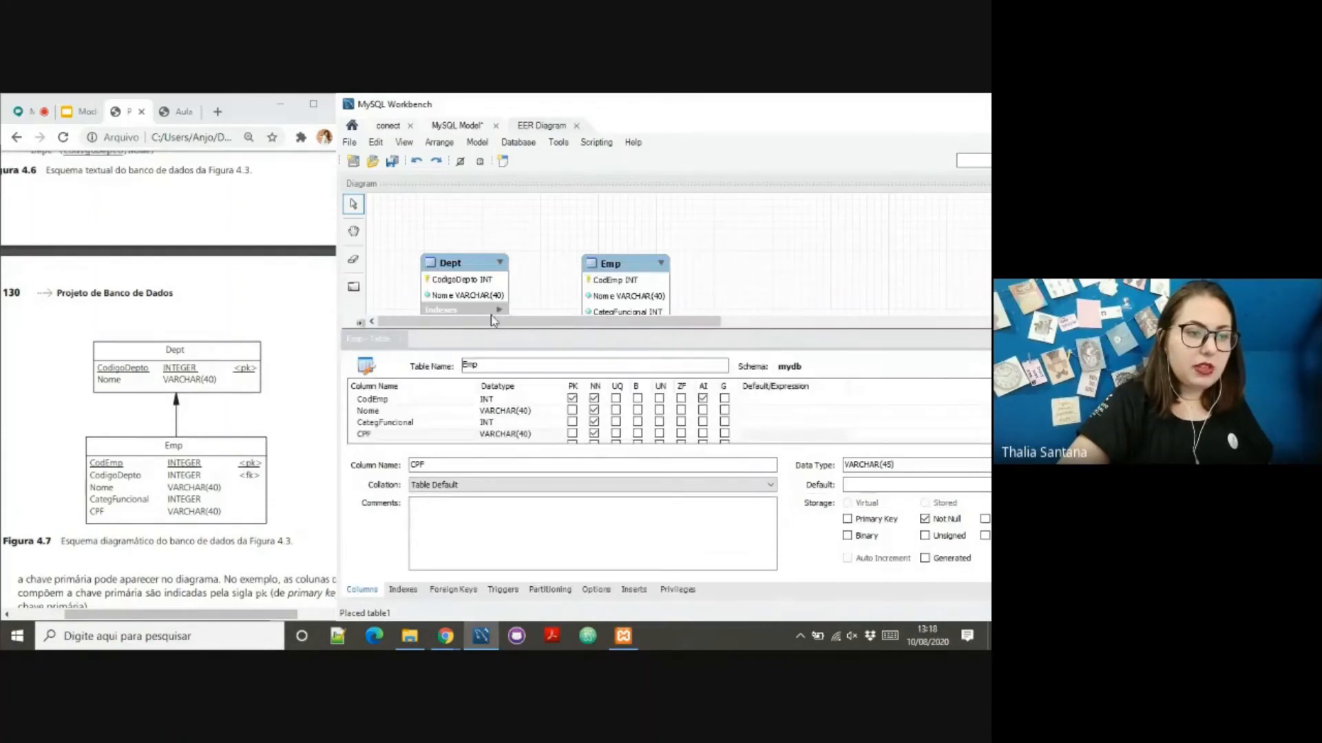
{"action": "left_click", "coordinate": [398, 341]}
{"action": "left_click", "coordinate": [401, 341]}
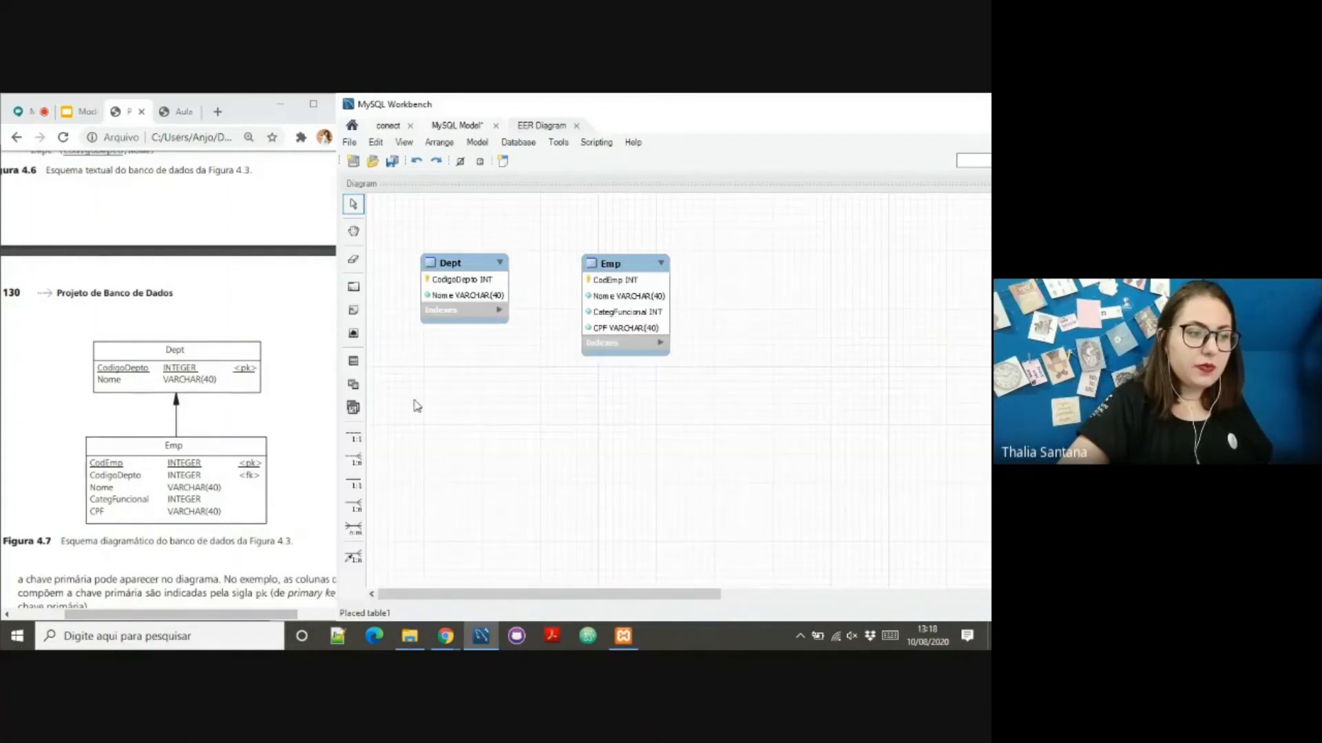
{"action": "left_click", "coordinate": [640, 327]}
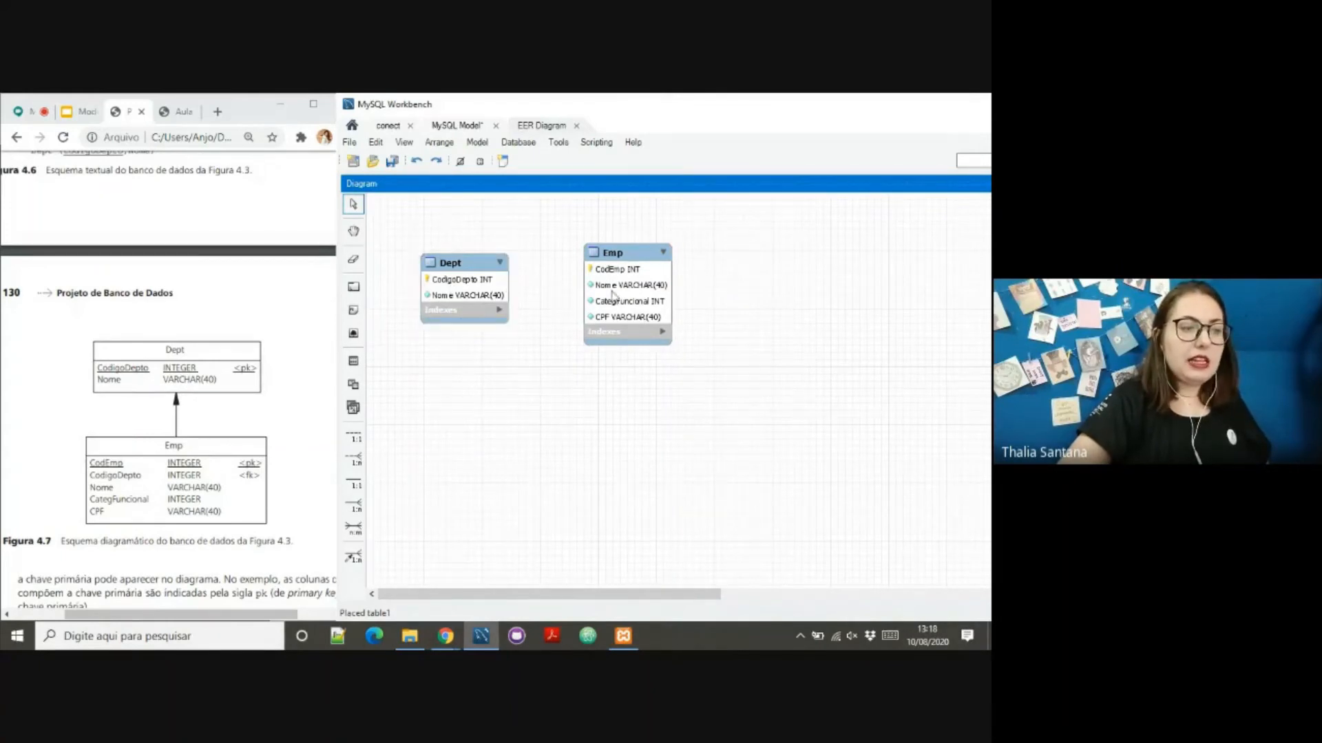
{"action": "left_click_drag", "start_coordinate": [634, 296], "coordinate": [625, 293]}
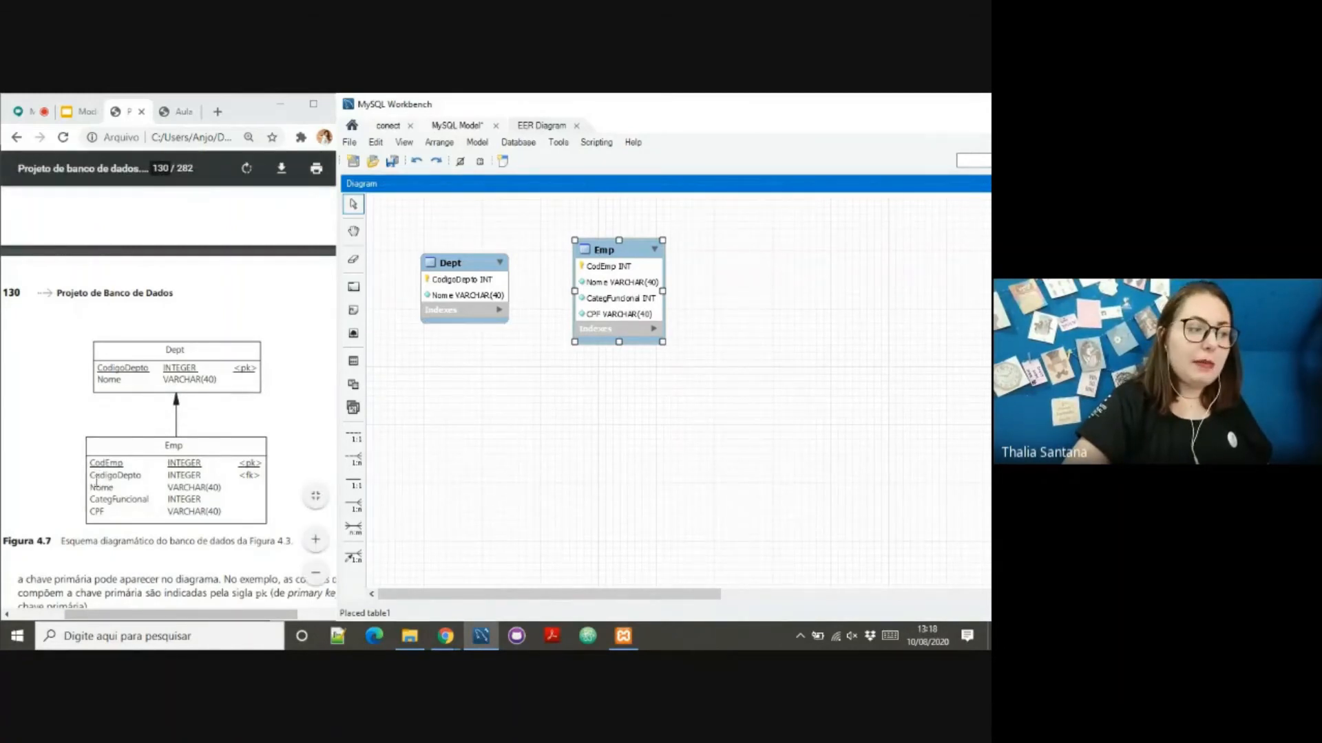
Step: Highlight the CodigoDepto foreign key in the textbook's Emp table and return to the EER diagram
{"action": "left_click_drag", "start_coordinate": [91, 477], "coordinate": [145, 482]}
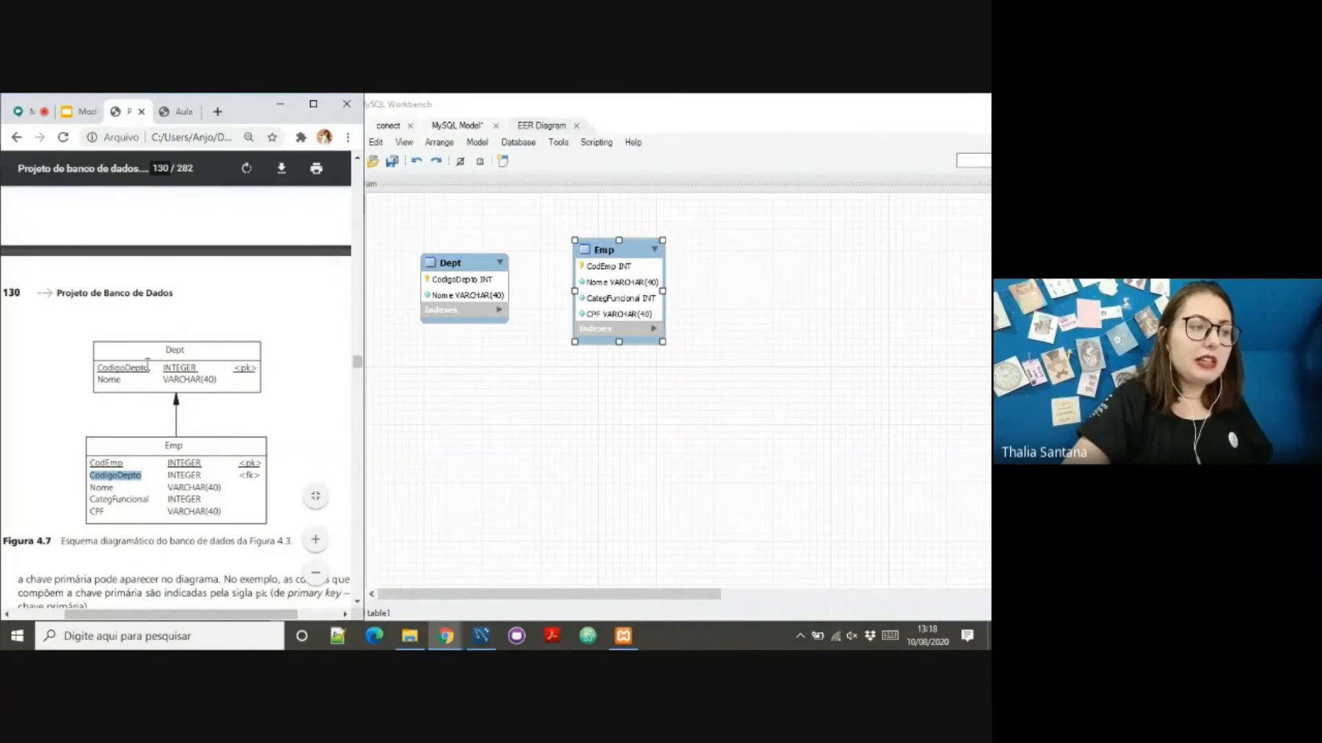
{"action": "left_click", "coordinate": [457, 399]}
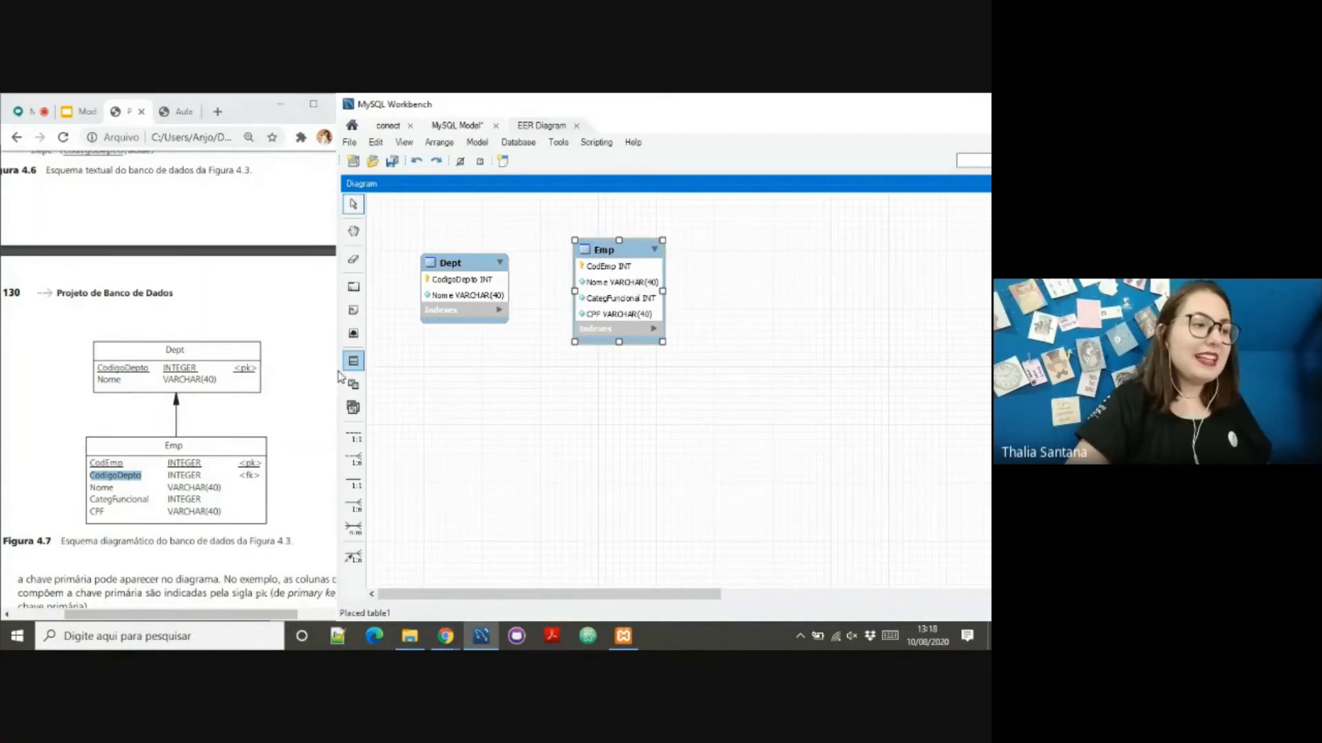
{"action": "mouse_move", "coordinate": [651, 302]}
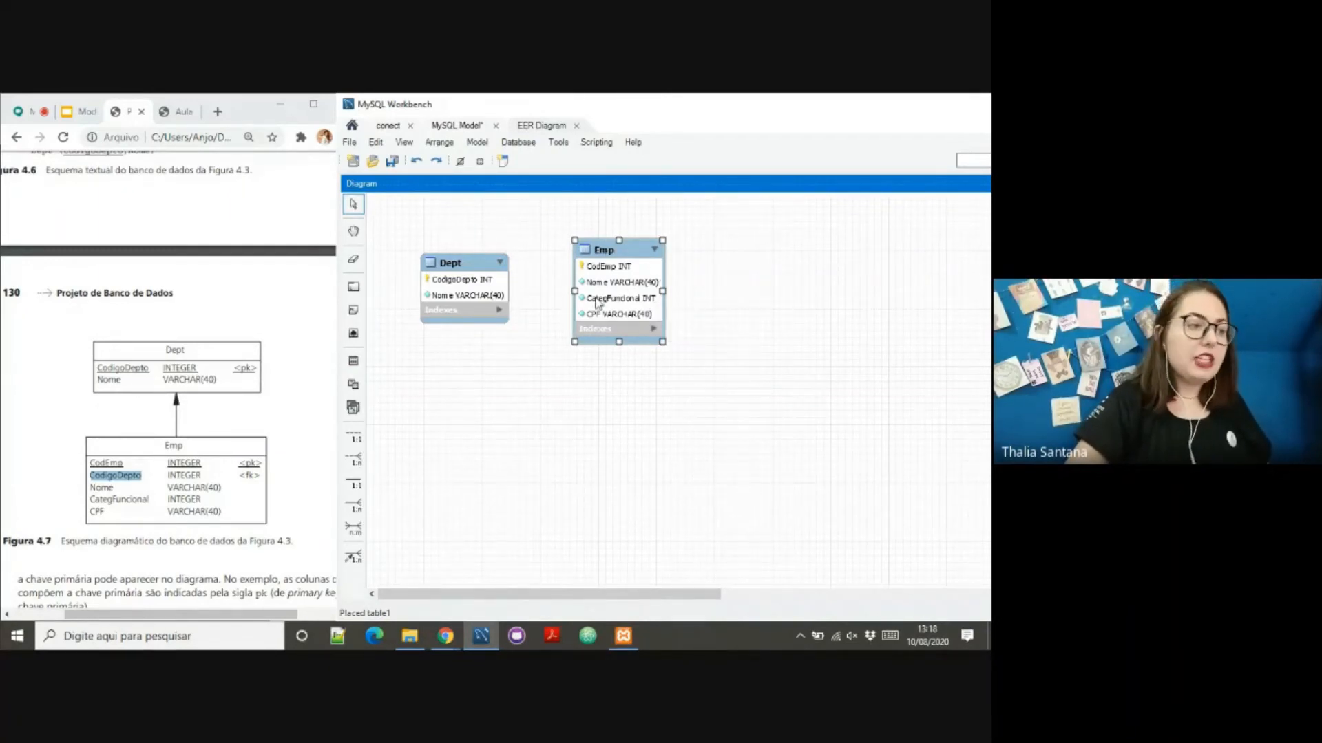
Step: Create a one-to-many non-identifying relationship with Emp receiving the foreign key and Dept as the referenced table
{"action": "left_click", "coordinate": [467, 295]}
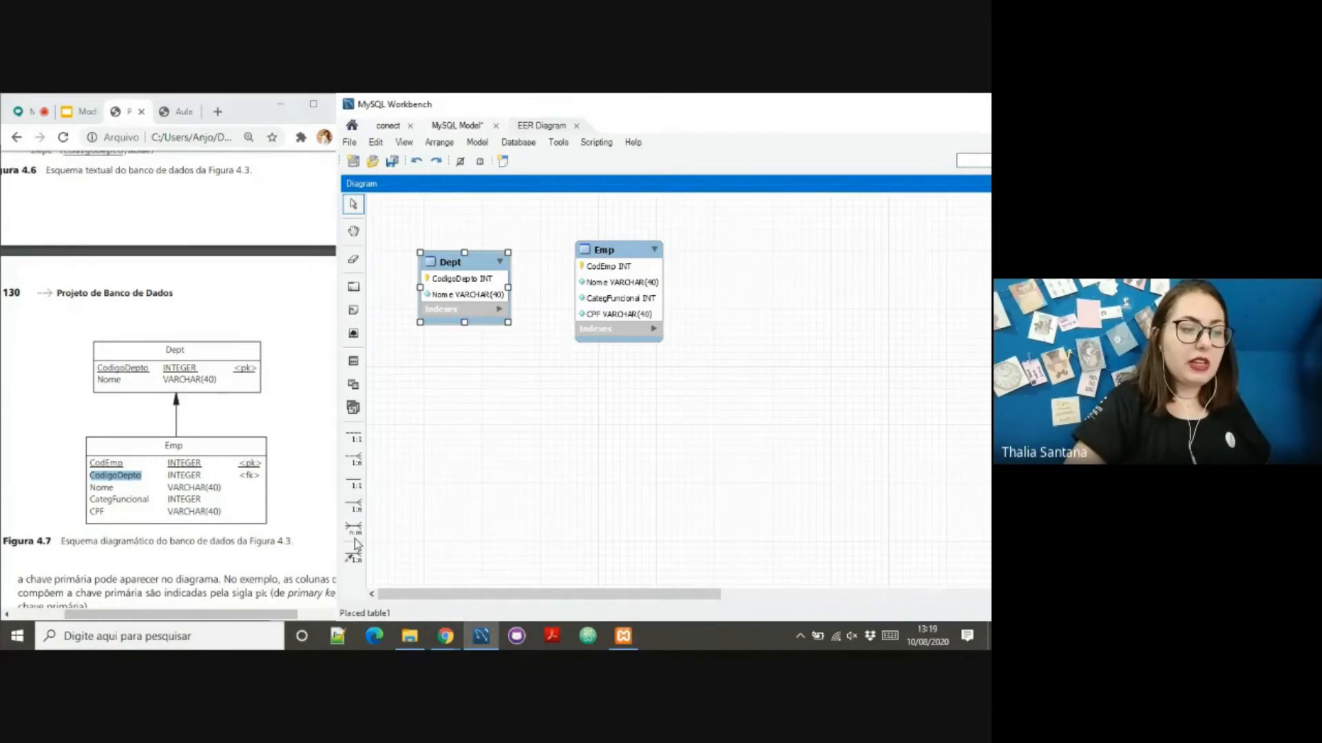
{"action": "left_click", "coordinate": [357, 465]}
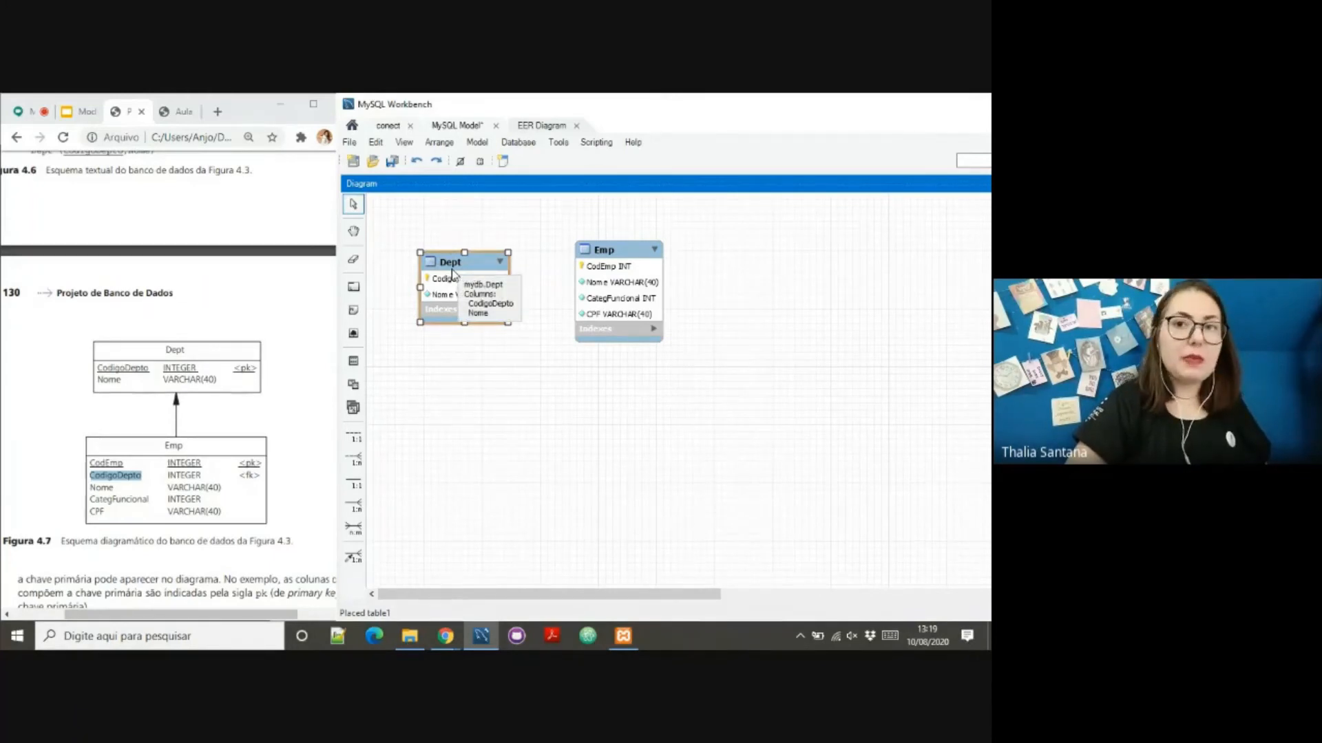
{"action": "left_click", "coordinate": [355, 459]}
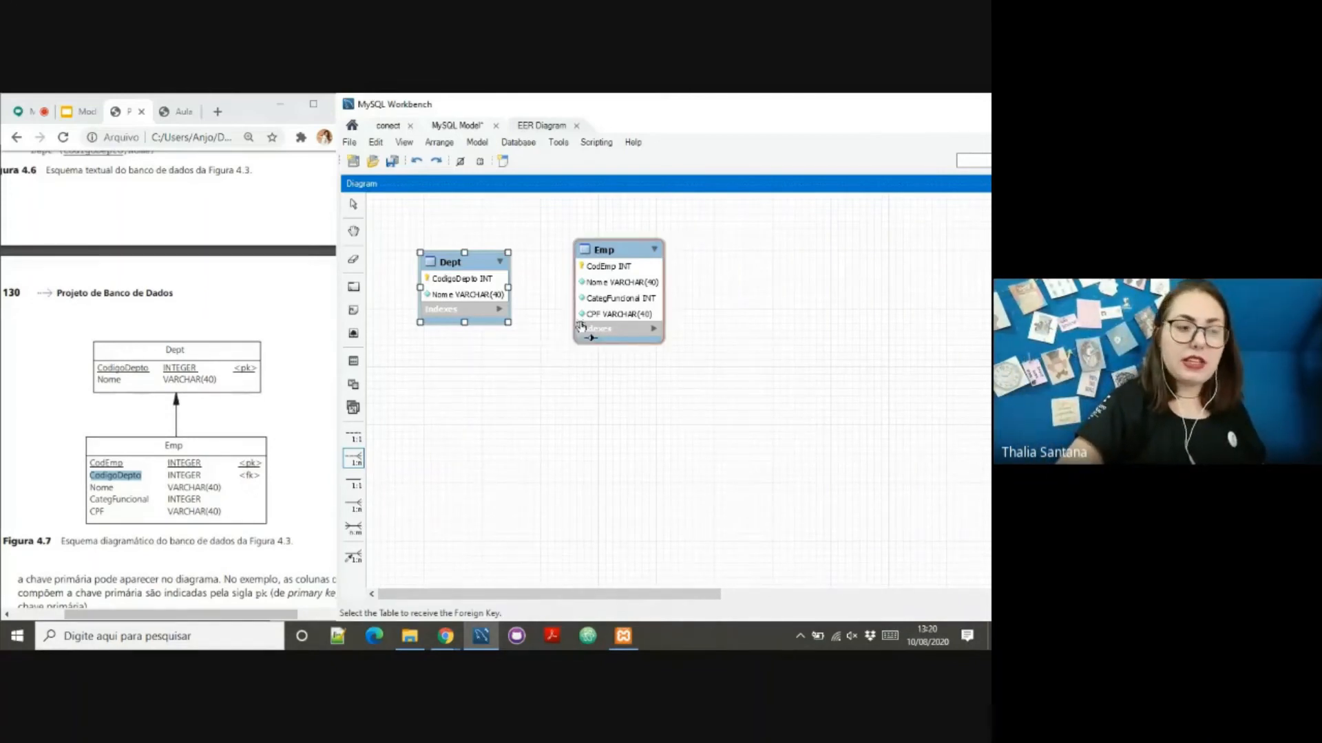
{"action": "left_click", "coordinate": [610, 294]}
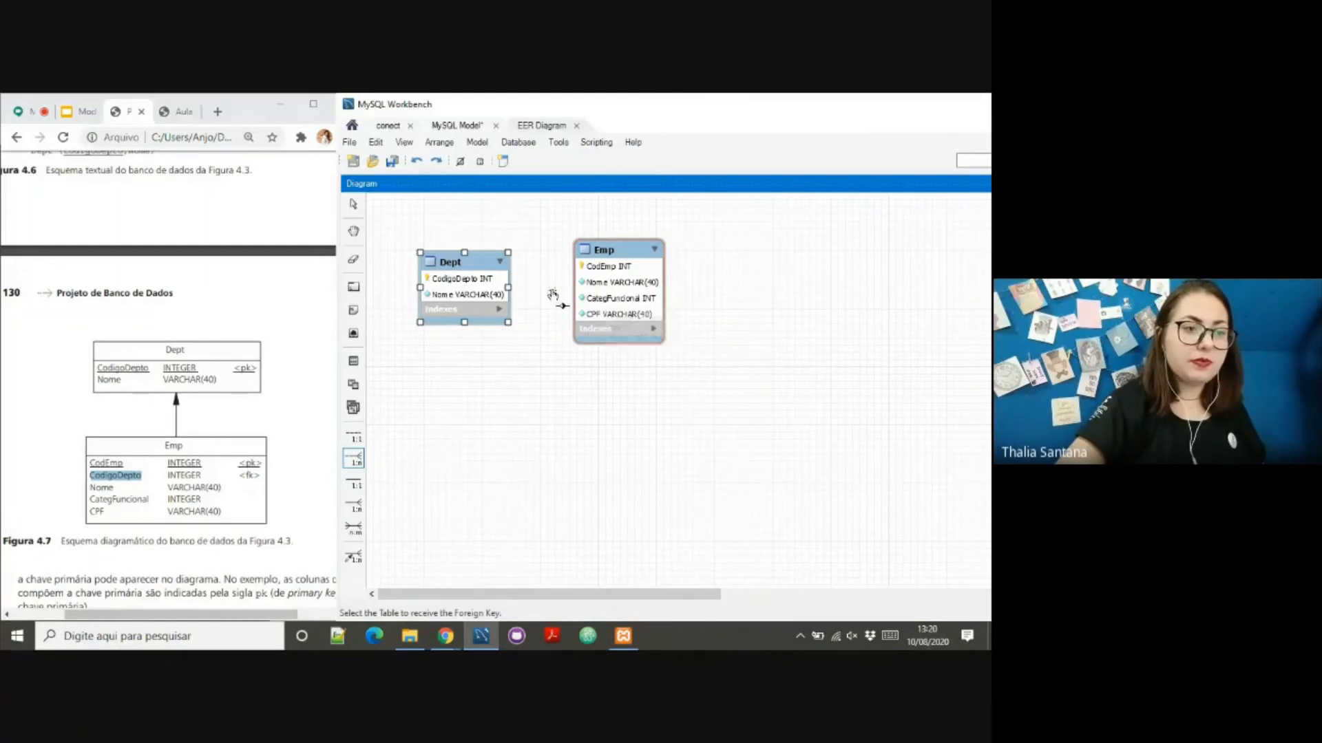
{"action": "left_click", "coordinate": [493, 281]}
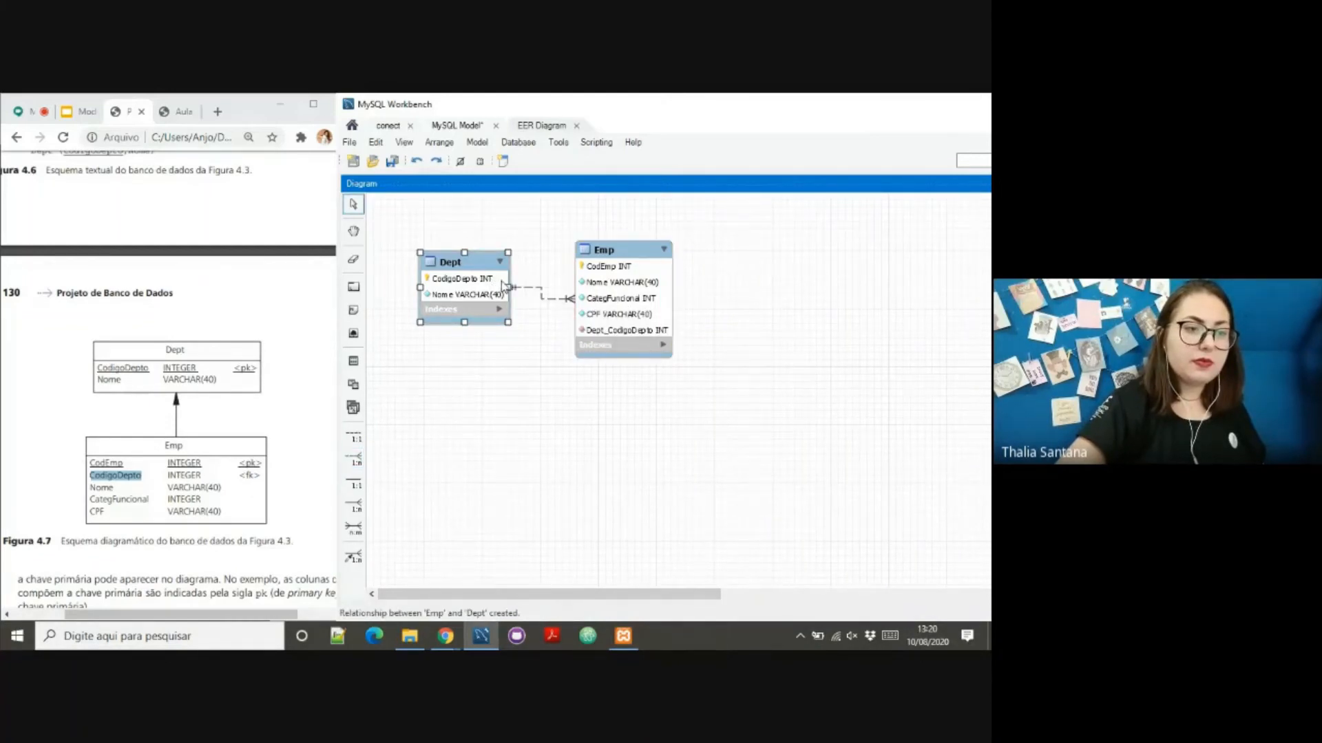
Step: Move the Emp table slightly higher so its relationship line to Dept runs straight
{"action": "left_click_drag", "start_coordinate": [625, 320], "coordinate": [633, 306]}
{"action": "mouse_move", "coordinate": [647, 326]}
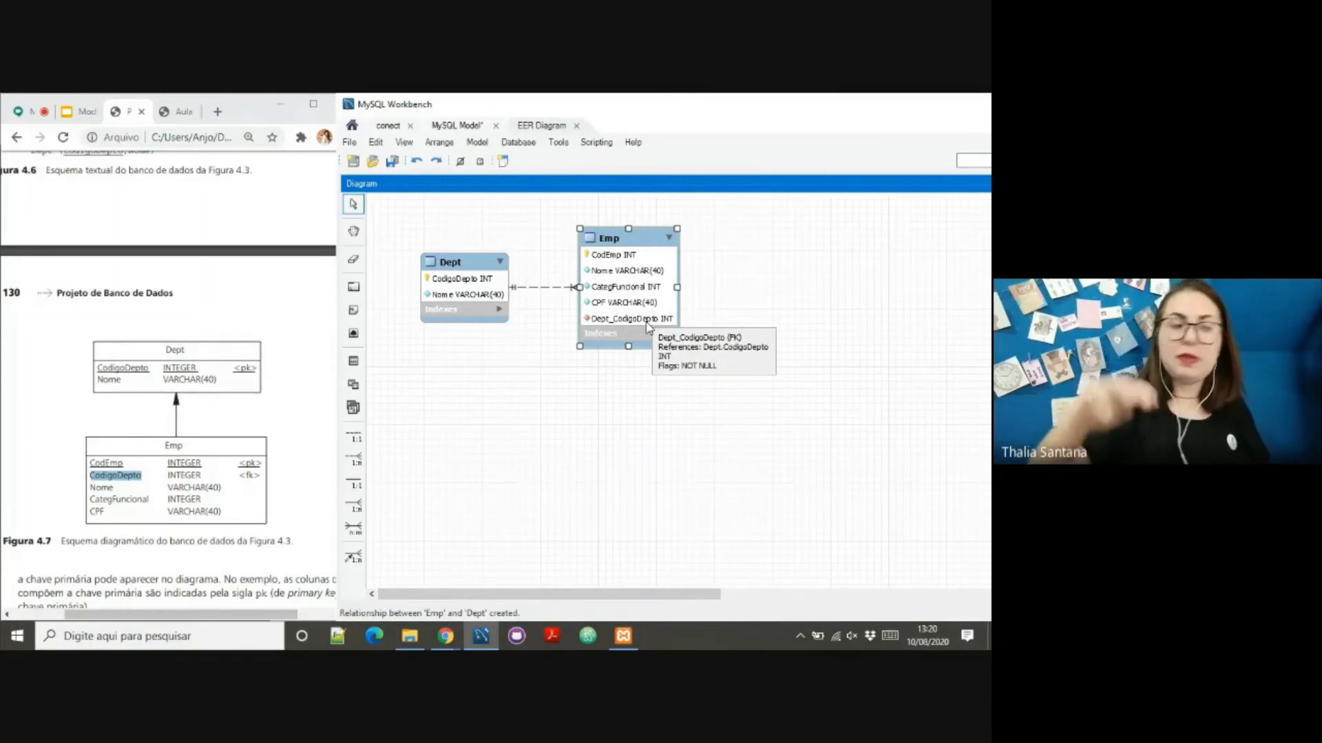
{"action": "left_click", "coordinate": [604, 408]}
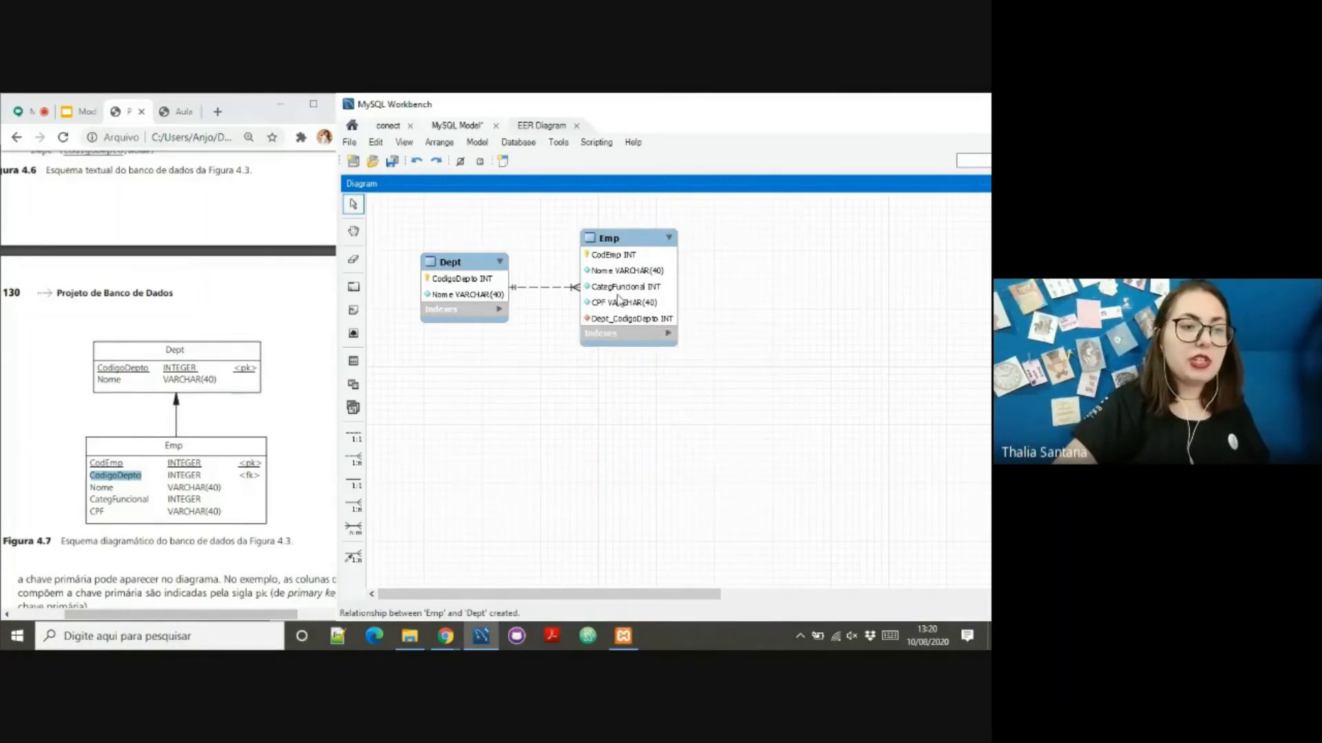
{"action": "left_click_drag", "start_coordinate": [619, 301], "coordinate": [613, 300]}
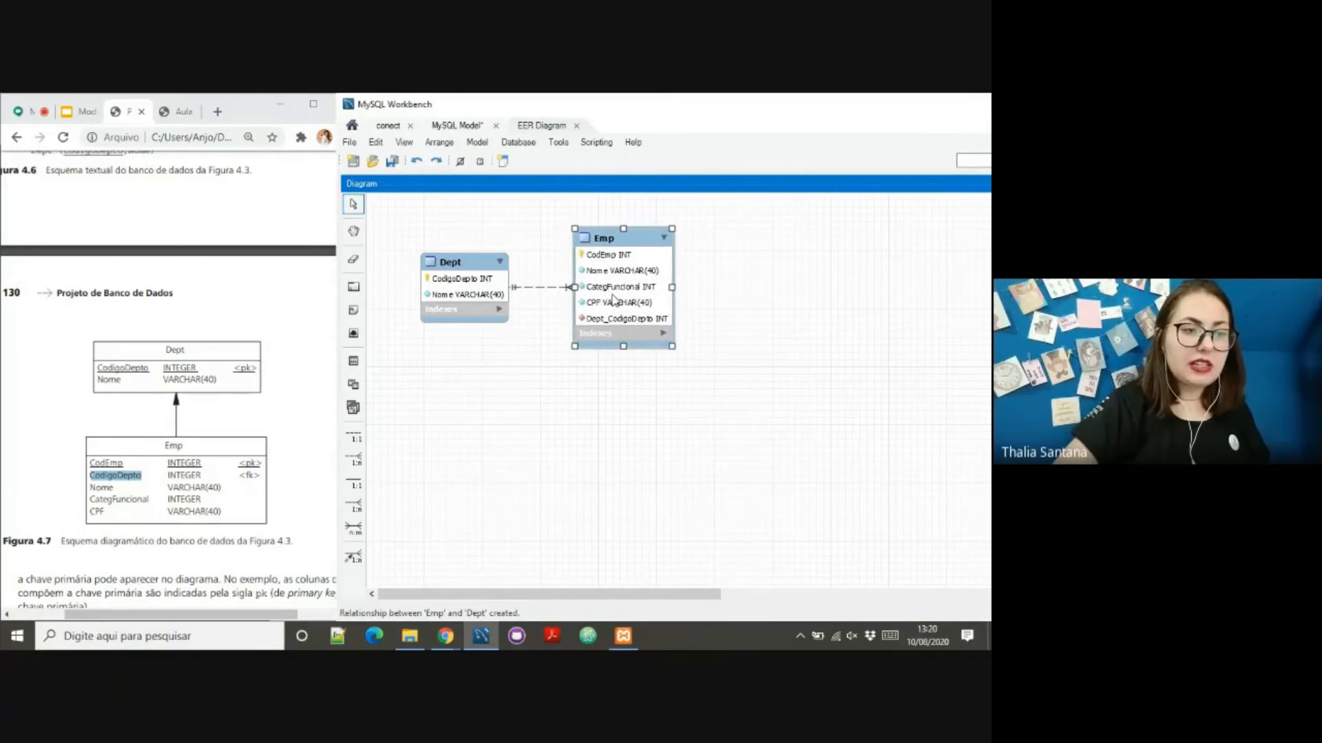
{"action": "left_click", "coordinate": [469, 380]}
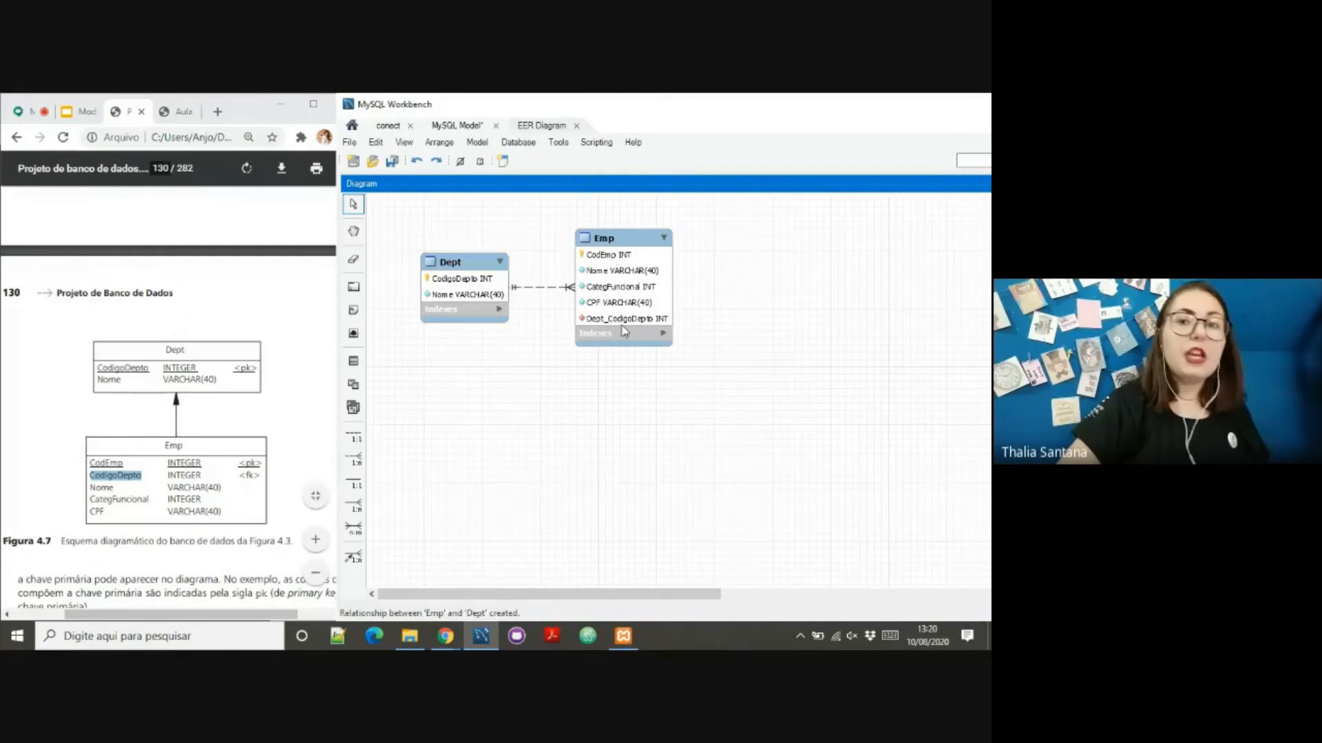
Step: Examine the Dept_CodigoDepto foreign key column in the Emp table's editor and close the editor
{"action": "mouse_move", "coordinate": [623, 331]}
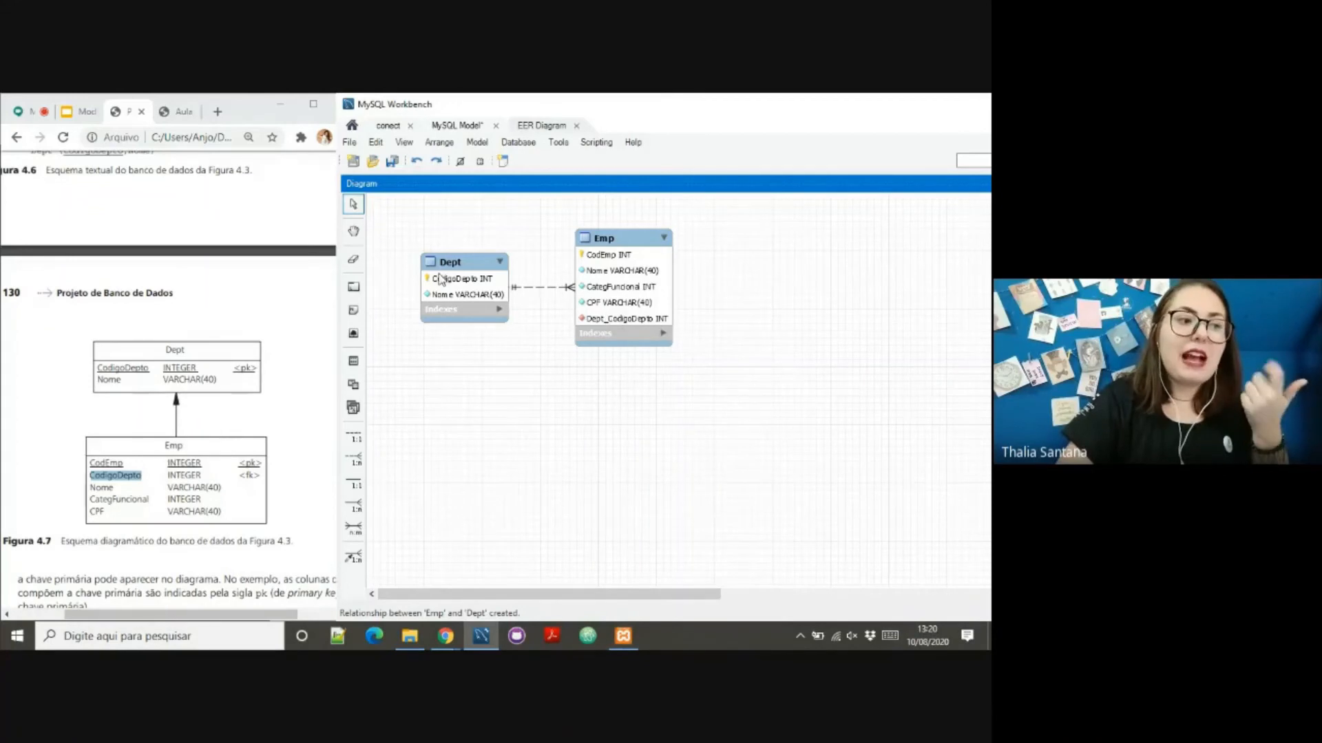
{"action": "left_click", "coordinate": [634, 325]}
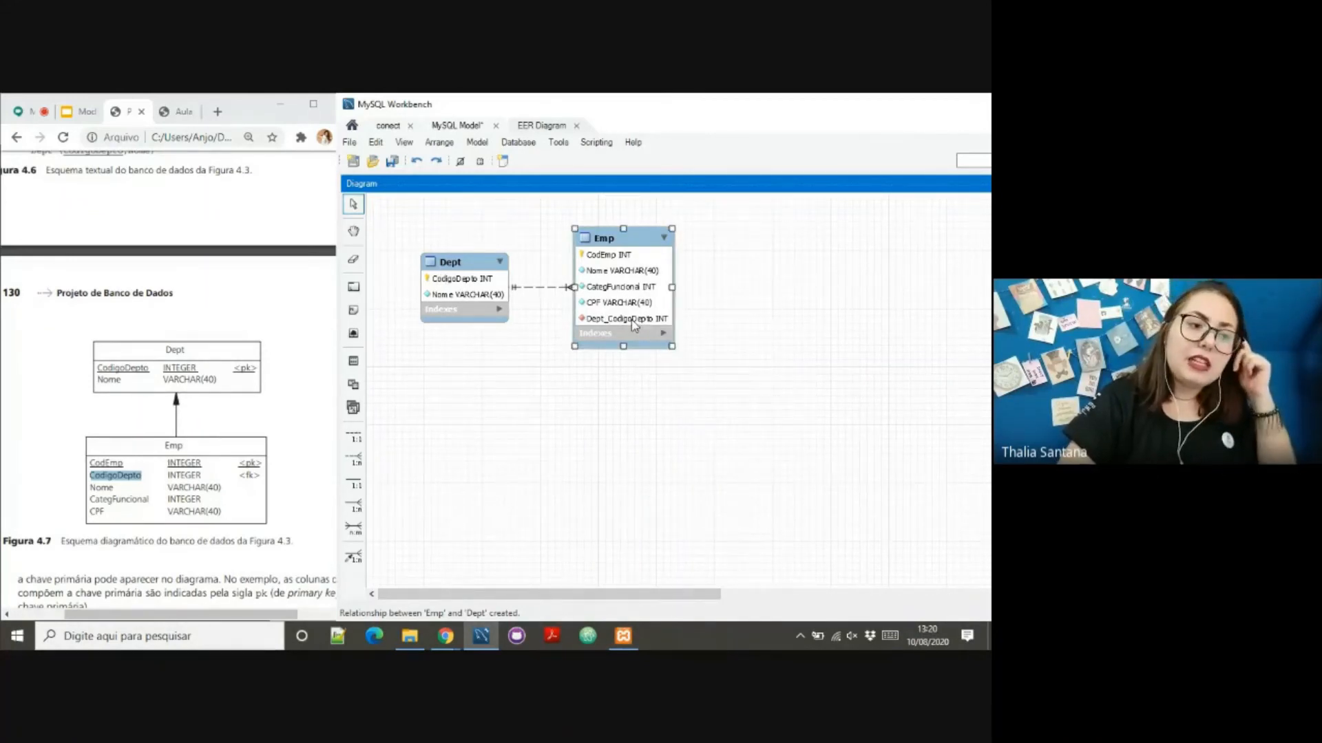
{"action": "double_click", "coordinate": [634, 325]}
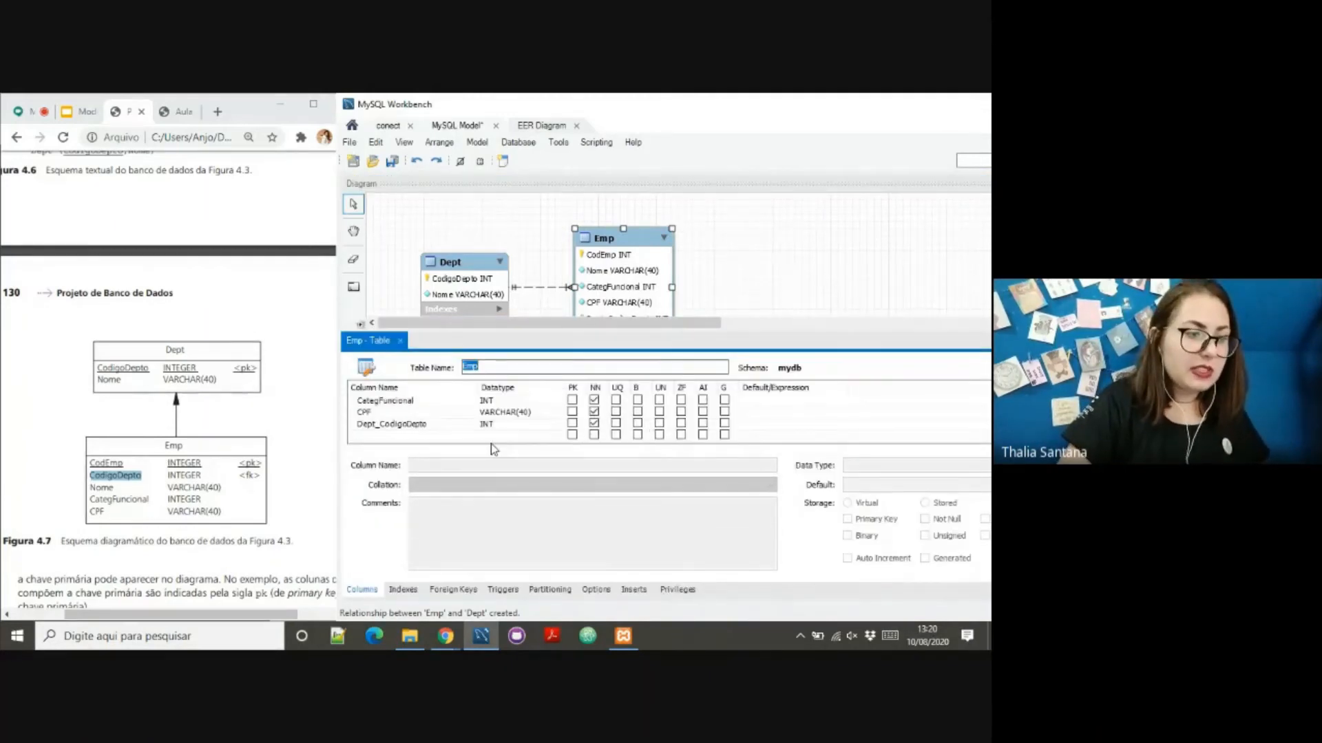
{"action": "left_click", "coordinate": [410, 427]}
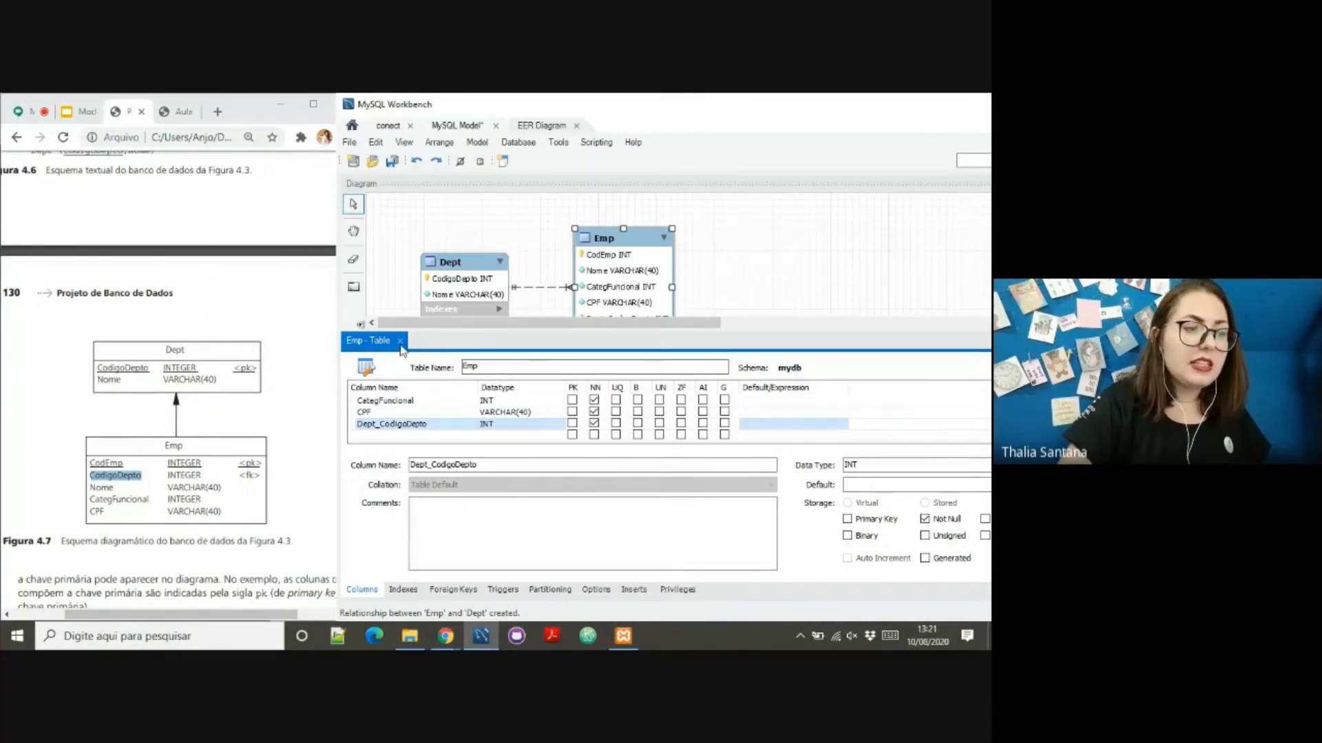
{"action": "left_click", "coordinate": [400, 342]}
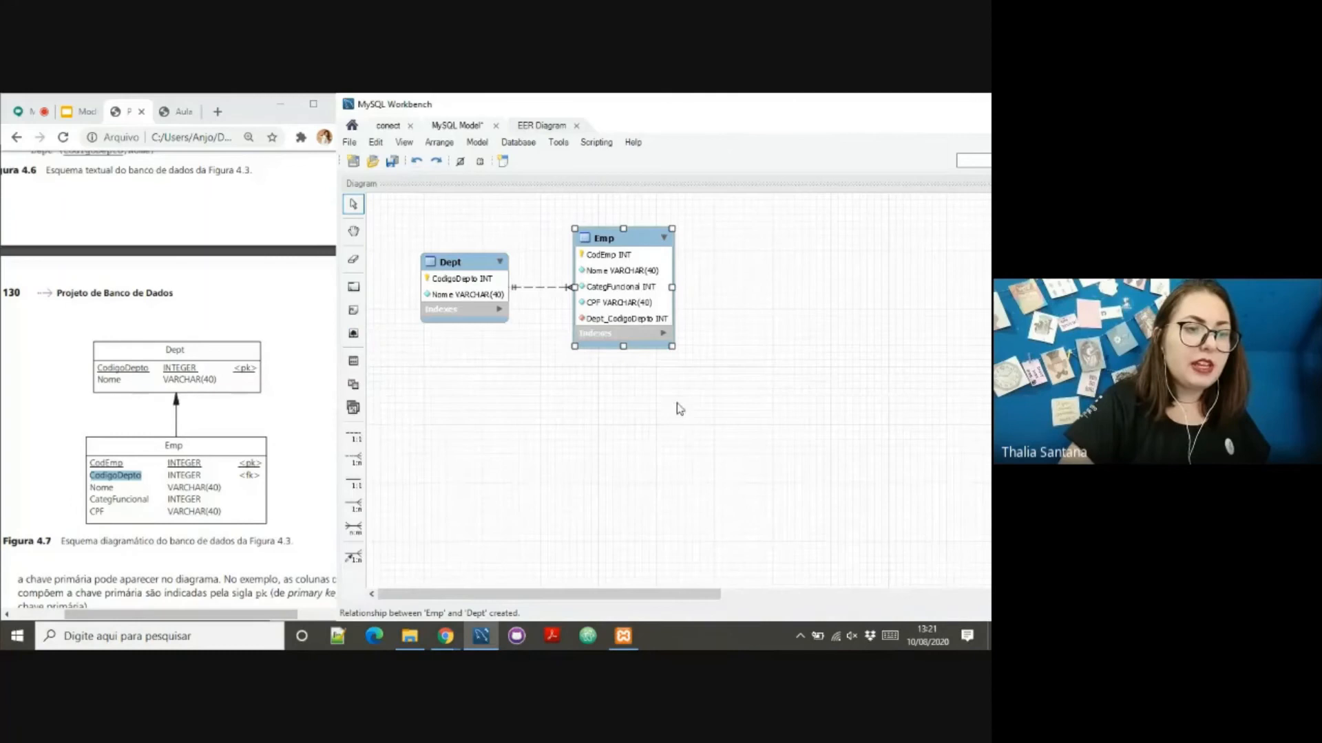
Step: Rename Emp's foreign key column Dept_CodigoDepto as CodigoDepto and close the table editor
{"action": "left_click", "coordinate": [611, 328]}
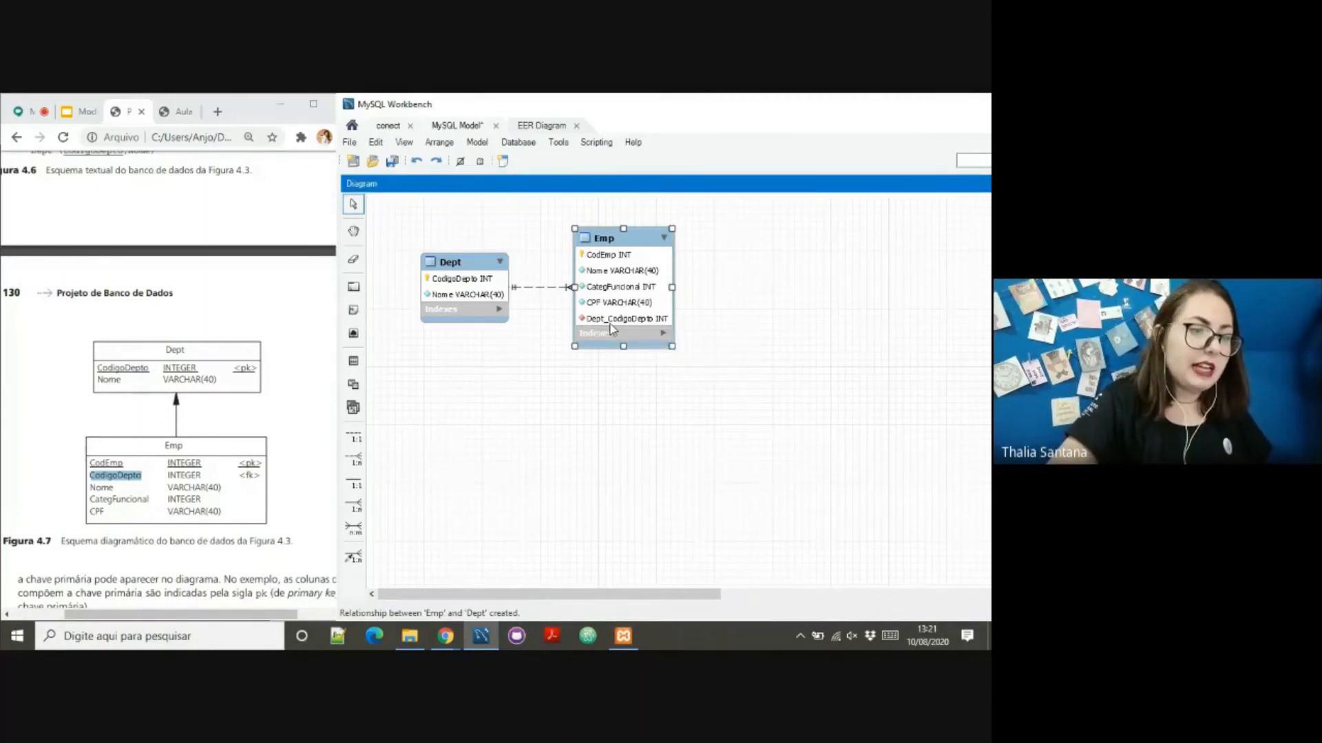
{"action": "double_click", "coordinate": [611, 328]}
{"action": "scroll", "coordinate": [441, 420], "scroll_direction": "down", "scroll_amount": 1}
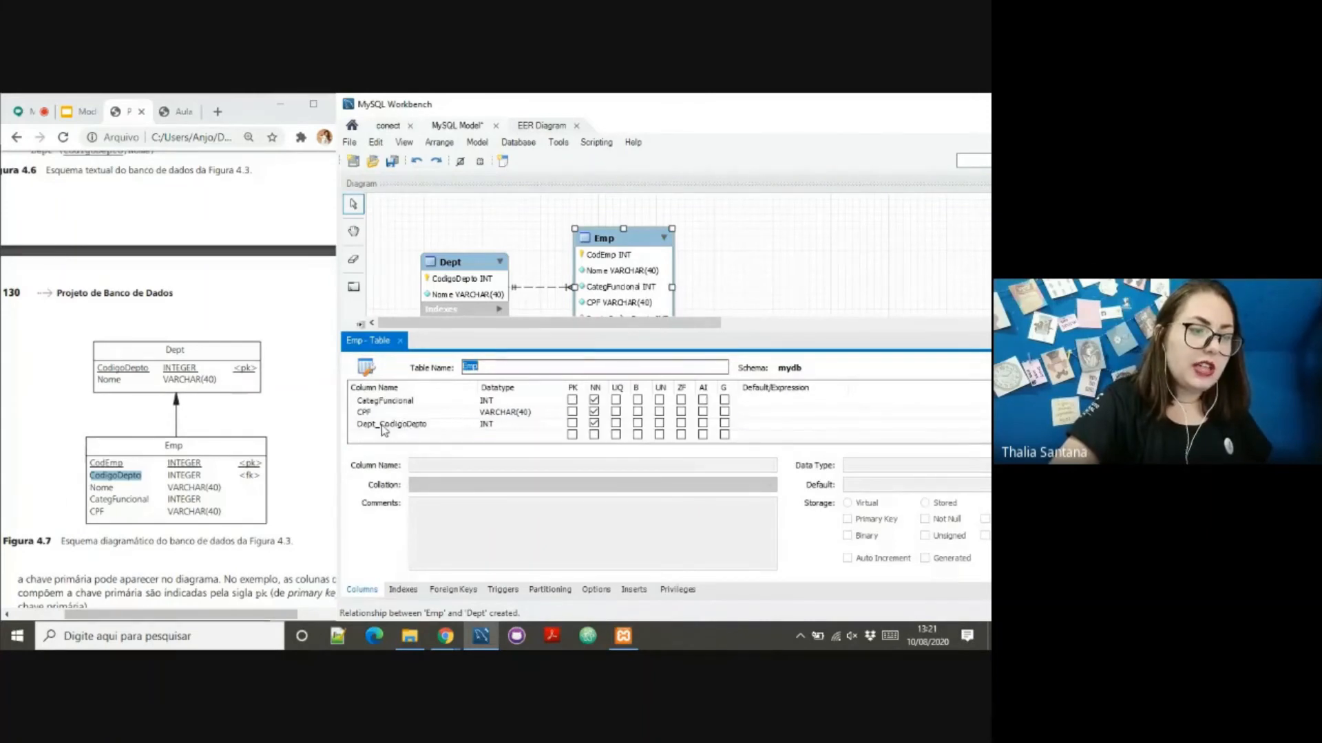
{"action": "left_click", "coordinate": [384, 429]}
{"action": "left_click", "coordinate": [384, 427]}
{"action": "key", "text": "BackSpace"}
{"action": "key", "text": "BackSpace"}
{"action": "key", "text": "BackSpace"}
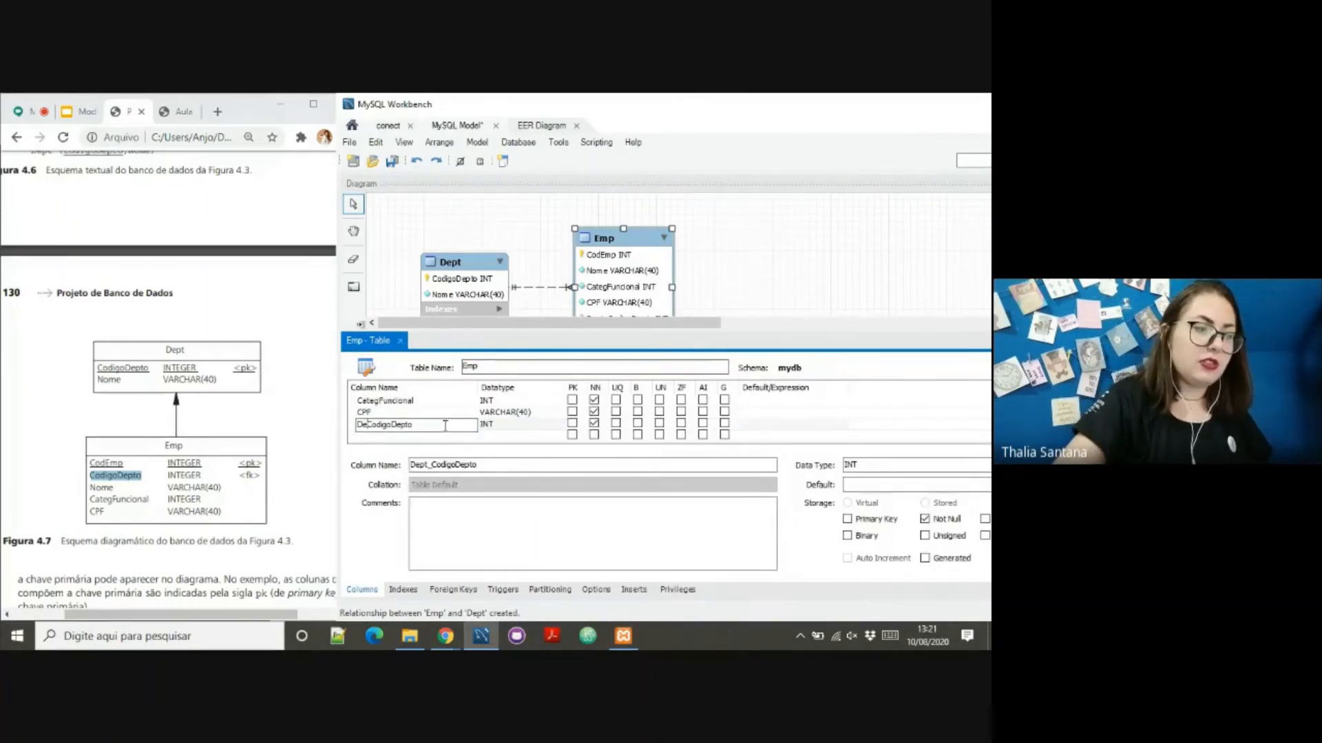
{"action": "key", "text": "BackSpace"}
{"action": "key", "text": "BackSpace"}
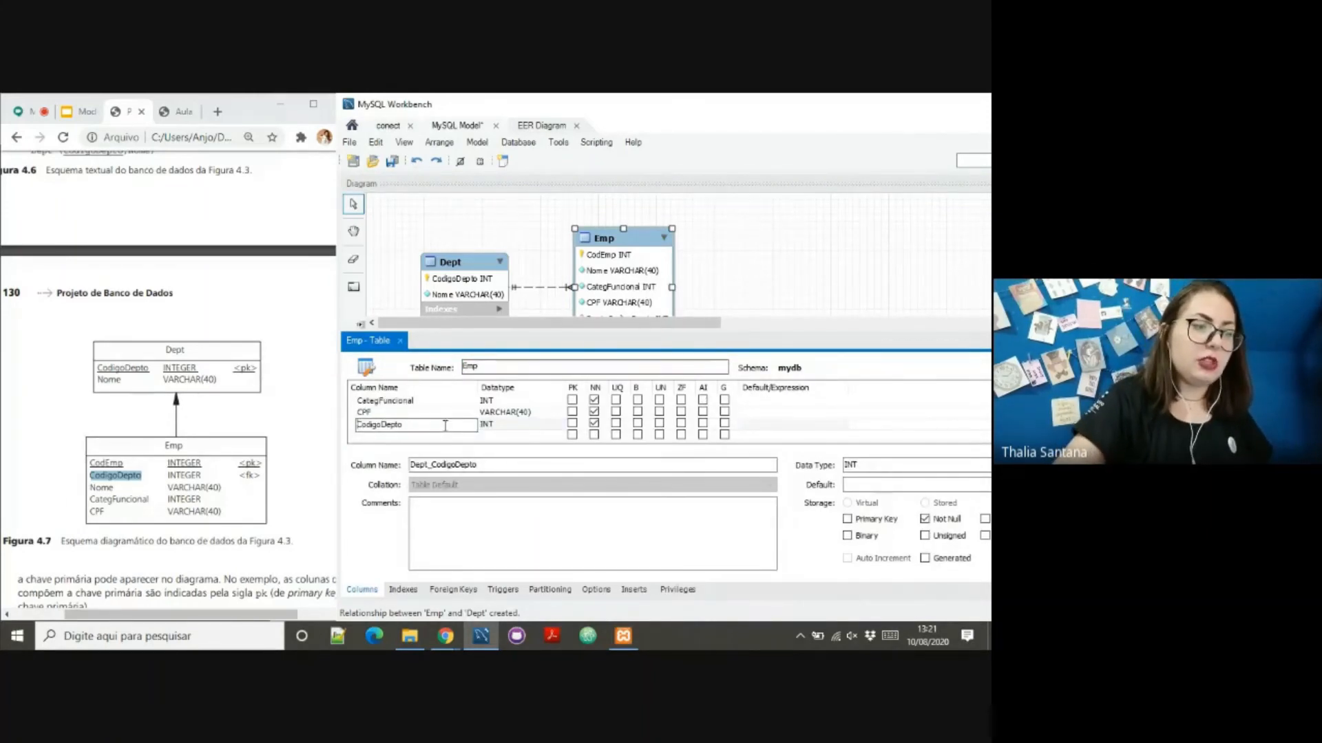
{"action": "left_click", "coordinate": [400, 341]}
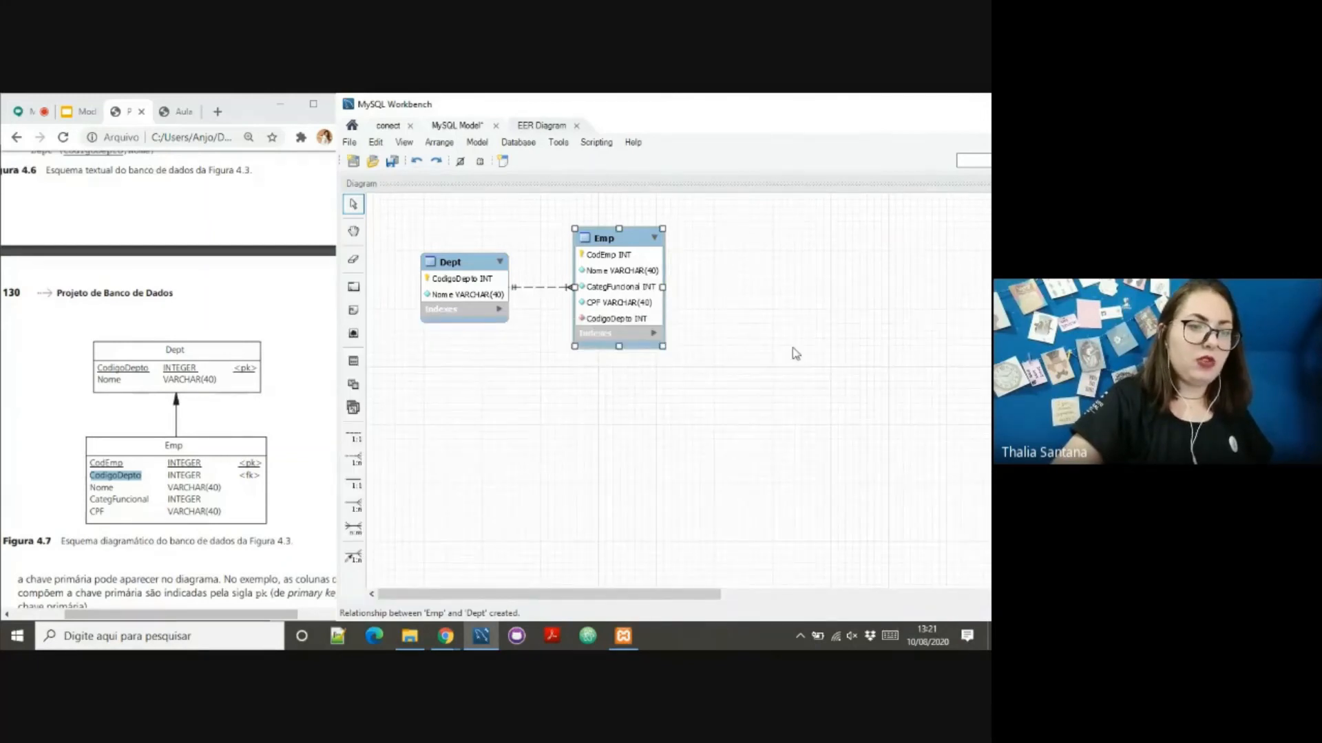
{"action": "left_click", "coordinate": [796, 354]}
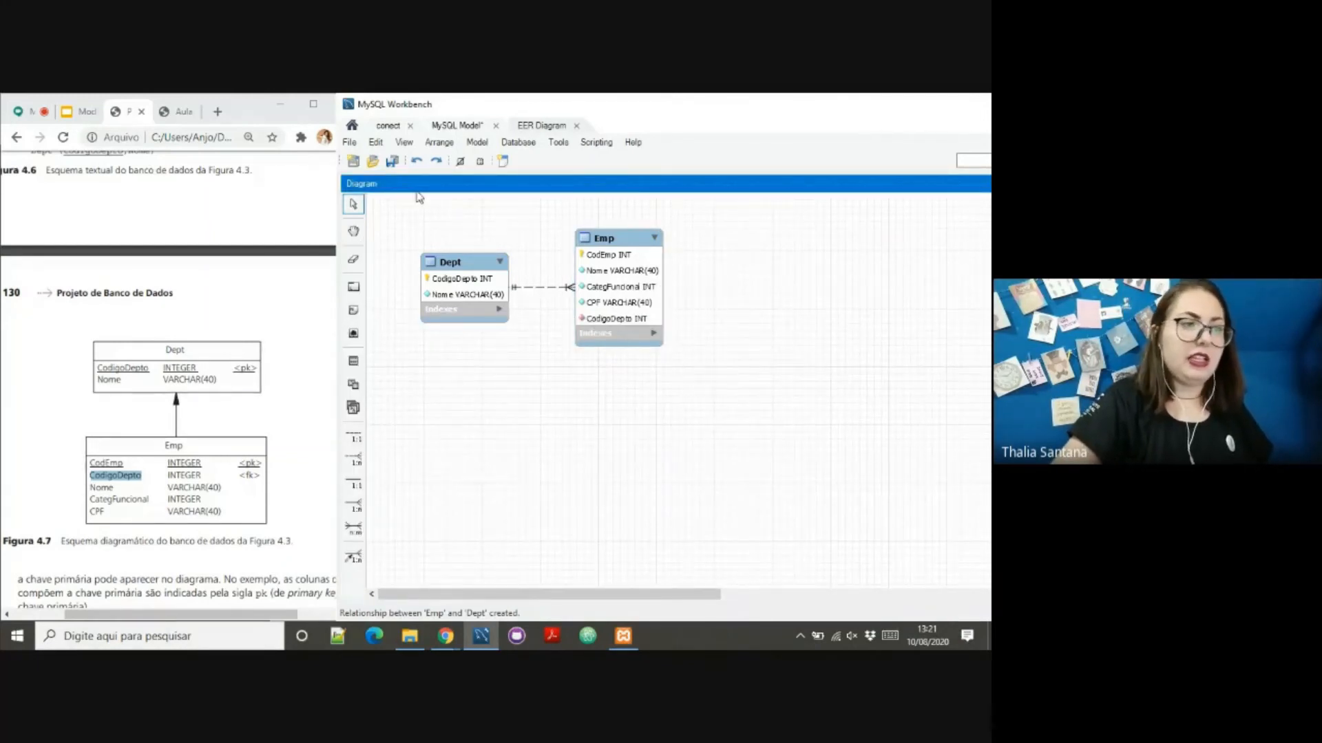
{"action": "mouse_move", "coordinate": [406, 207]}
{"action": "left_mouse_down"}
{"action": "mouse_move", "coordinate": [511, 325]}
{"action": "mouse_move", "coordinate": [712, 386]}
{"action": "mouse_move", "coordinate": [534, 308]}
{"action": "mouse_move", "coordinate": [406, 218]}
{"action": "left_mouse_up"}
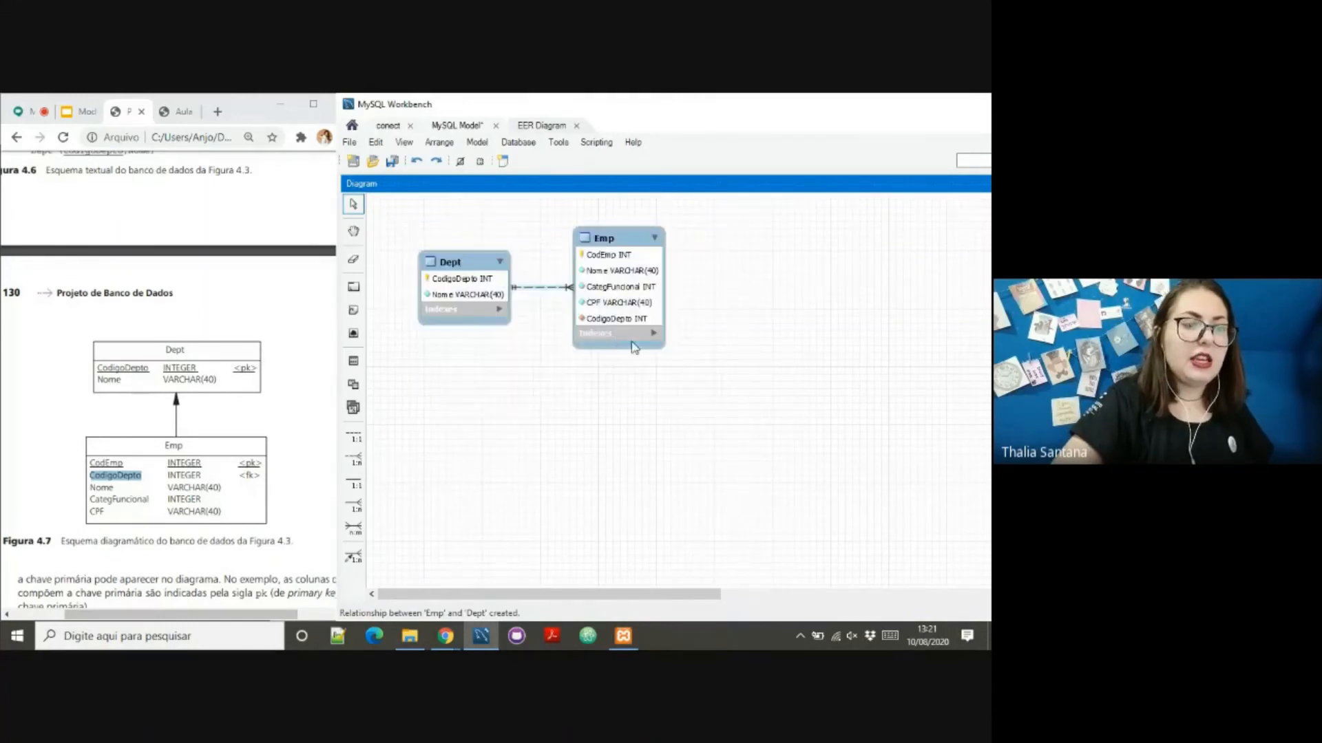
{"action": "left_click", "coordinate": [697, 391]}
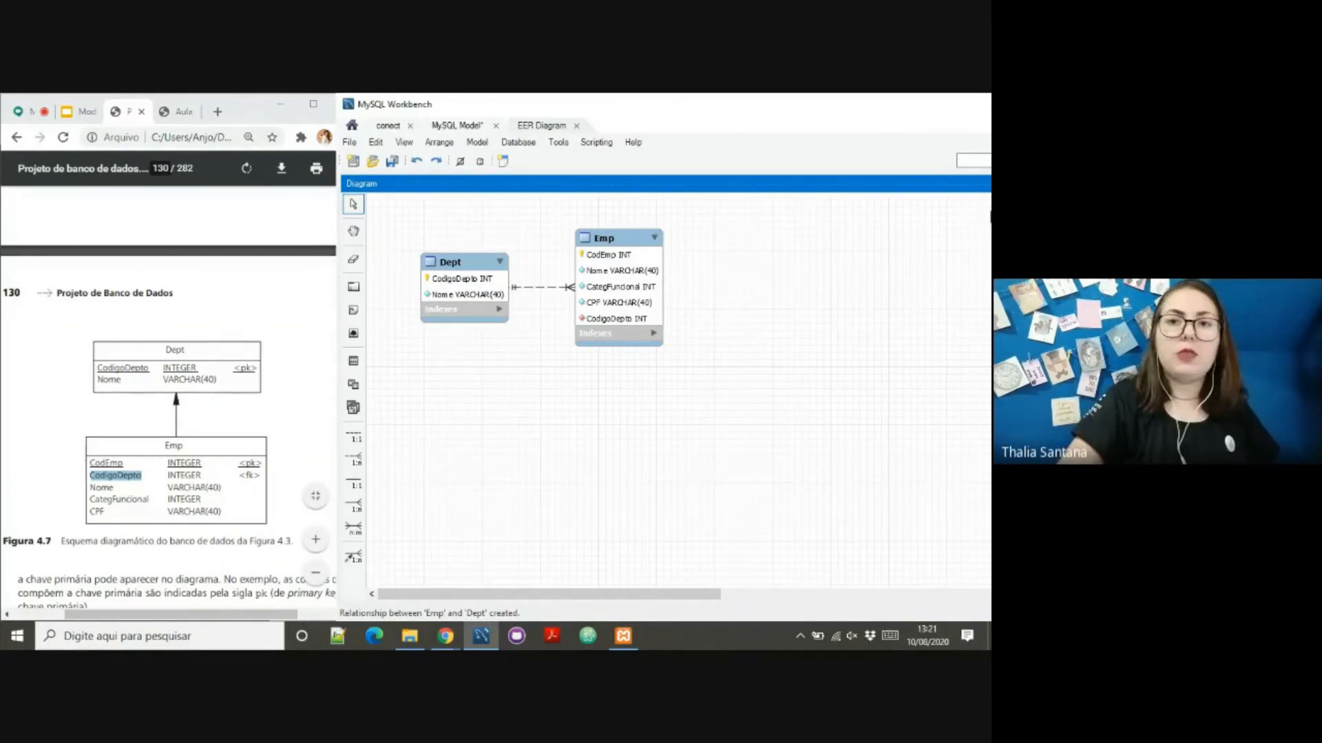
Step: Maximize the modelling window and show the sidebar containing the catalog tree
{"action": "left_click_drag", "start_coordinate": [847, 113], "coordinate": [778, 126]}
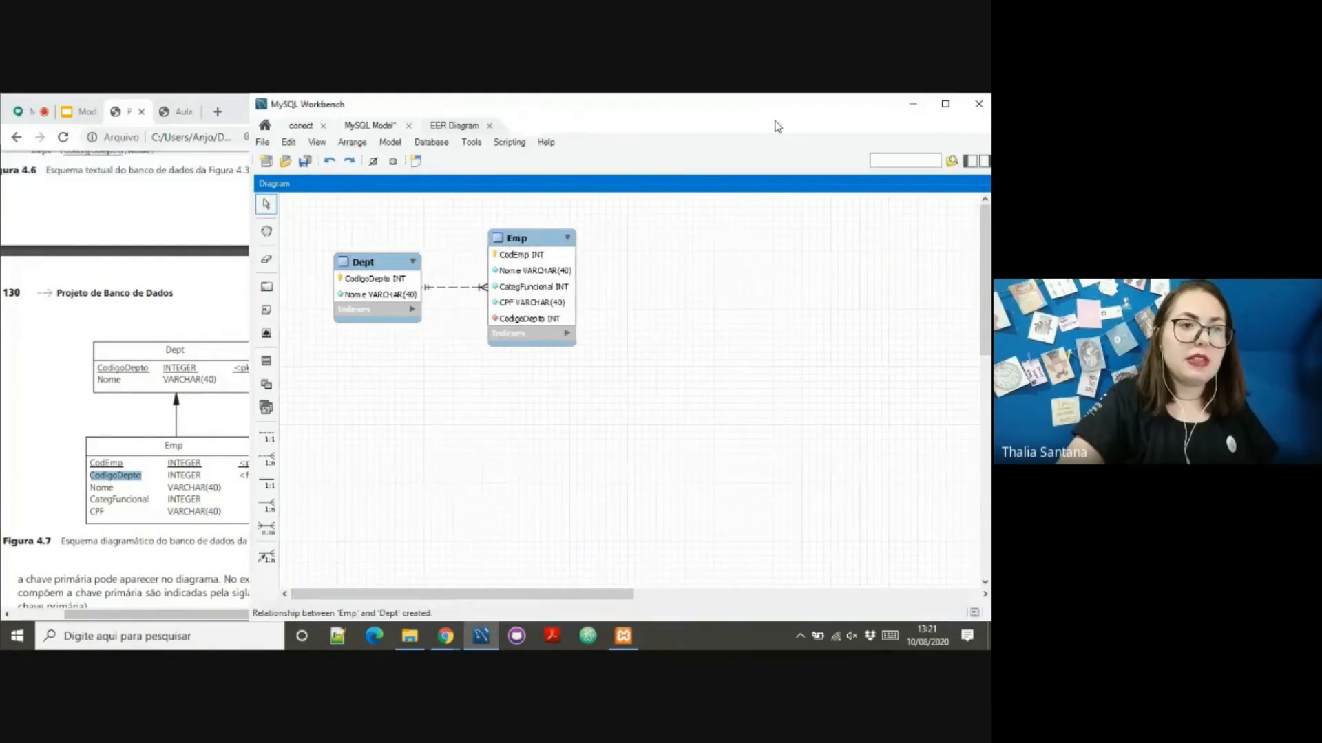
{"action": "left_click", "coordinate": [945, 103]}
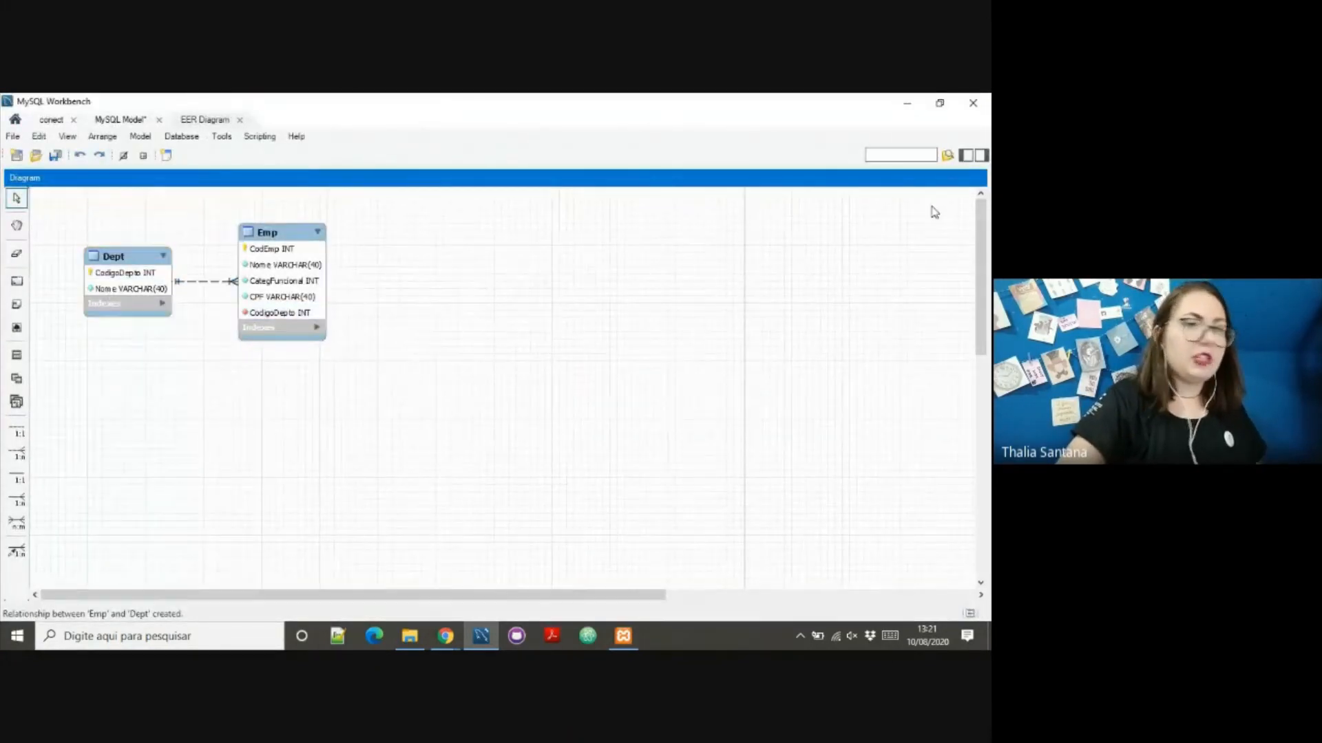
{"action": "left_click", "coordinate": [966, 156]}
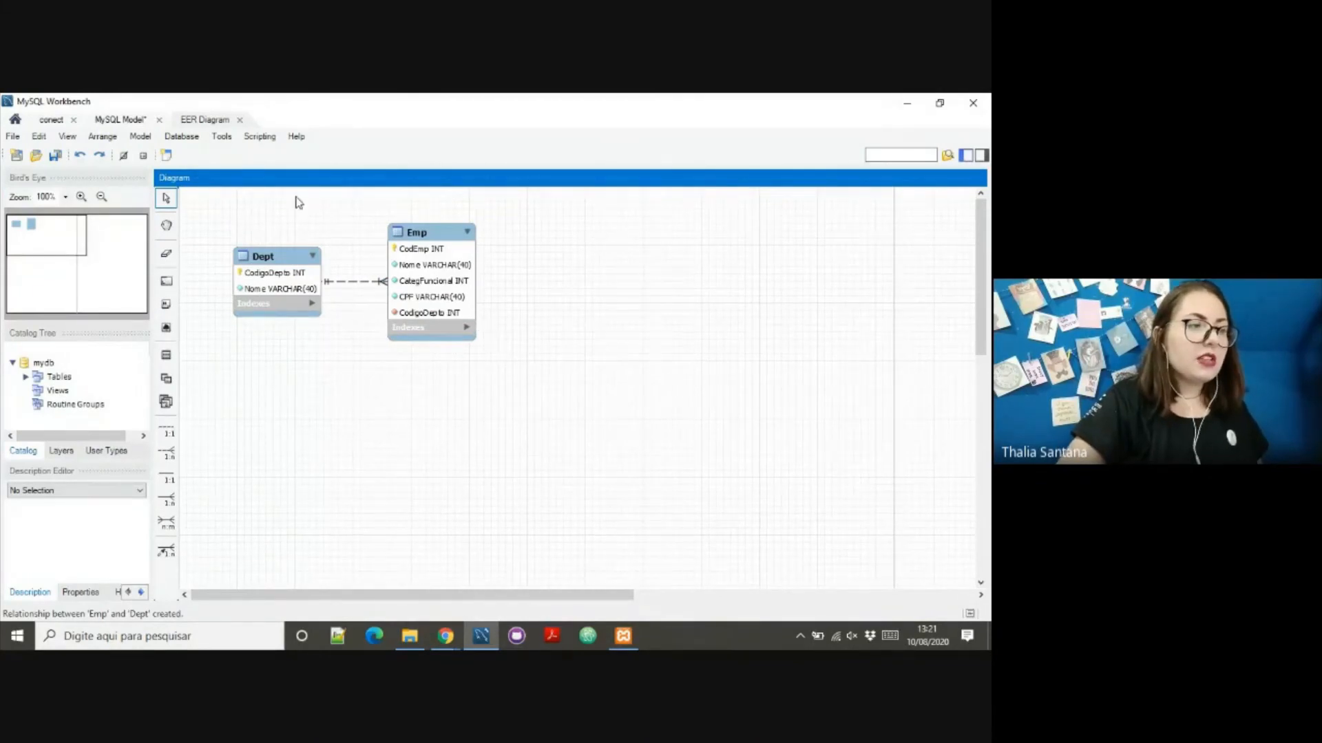
Step: Select the Dept and Emp tables together and shift them slightly downward in the diagram
{"action": "left_click_drag", "start_coordinate": [212, 229], "coordinate": [513, 351]}
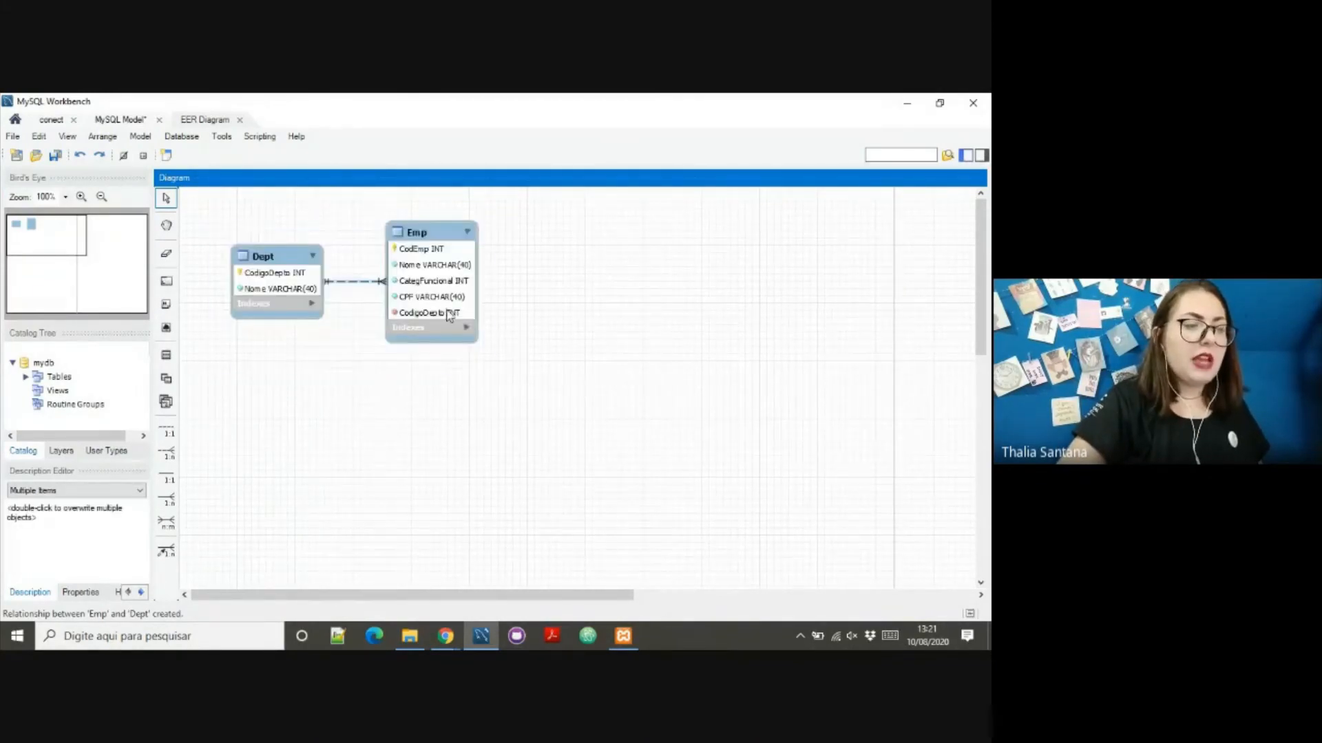
{"action": "mouse_move", "coordinate": [448, 313]}
{"action": "left_mouse_down"}
{"action": "mouse_move", "coordinate": [474, 353]}
{"action": "mouse_move", "coordinate": [448, 316]}
{"action": "left_mouse_up"}
{"action": "left_click_drag", "start_coordinate": [494, 400], "coordinate": [238, 208]}
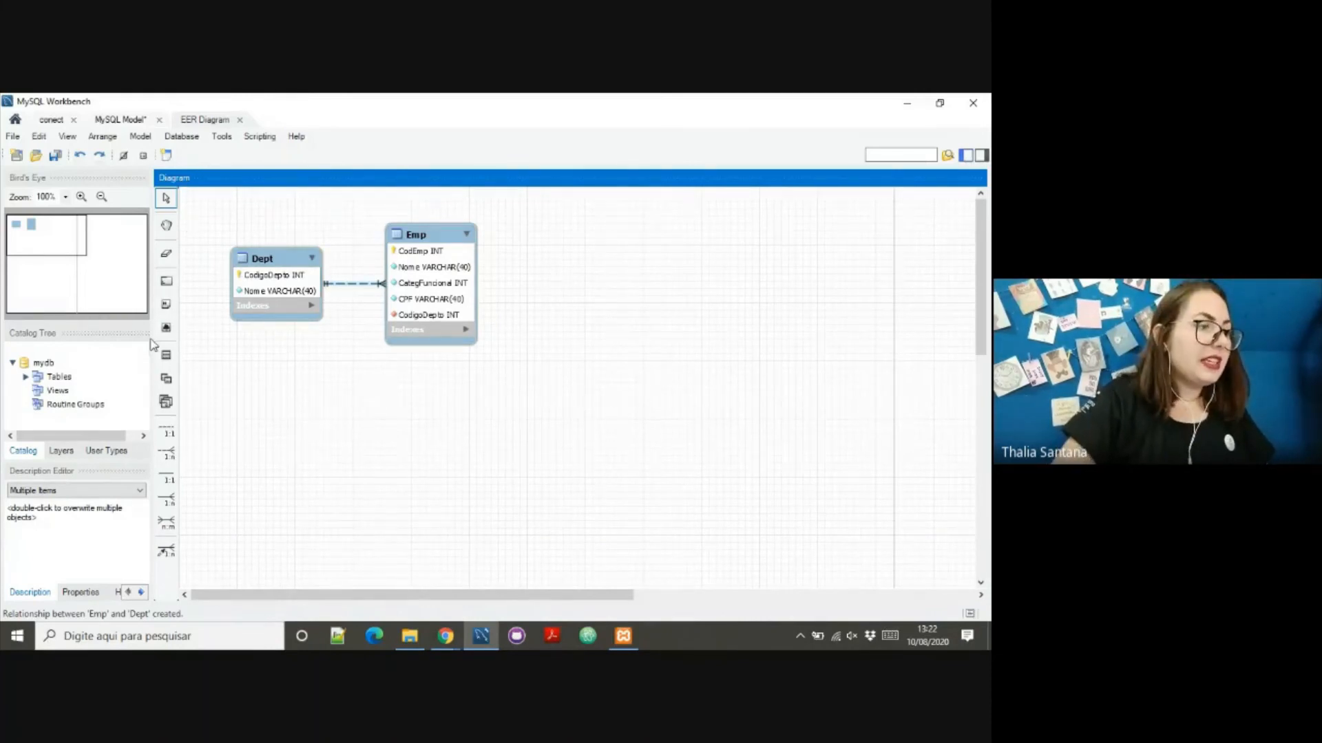
Step: Rename the mydb schema as bd_fic
{"action": "left_click", "coordinate": [47, 364]}
{"action": "double_click", "coordinate": [47, 364]}
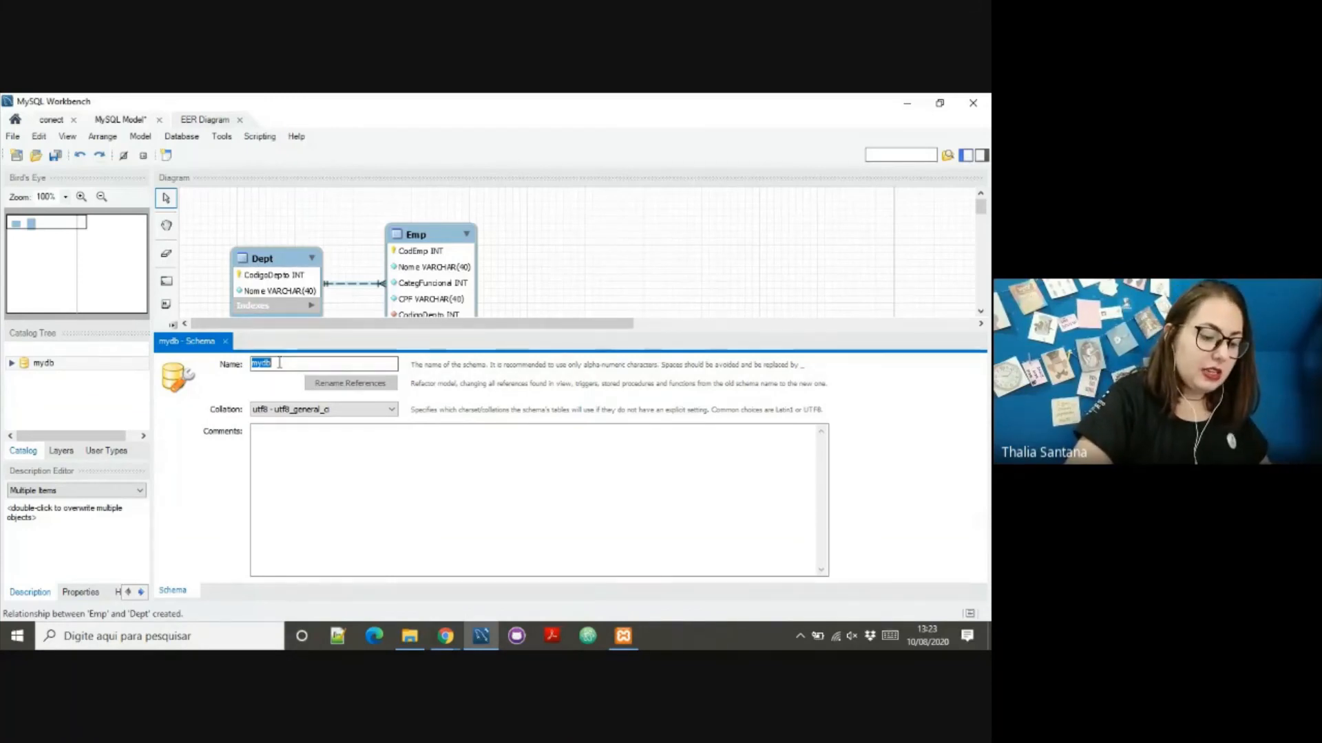
{"action": "key", "text": "BackSpace"}
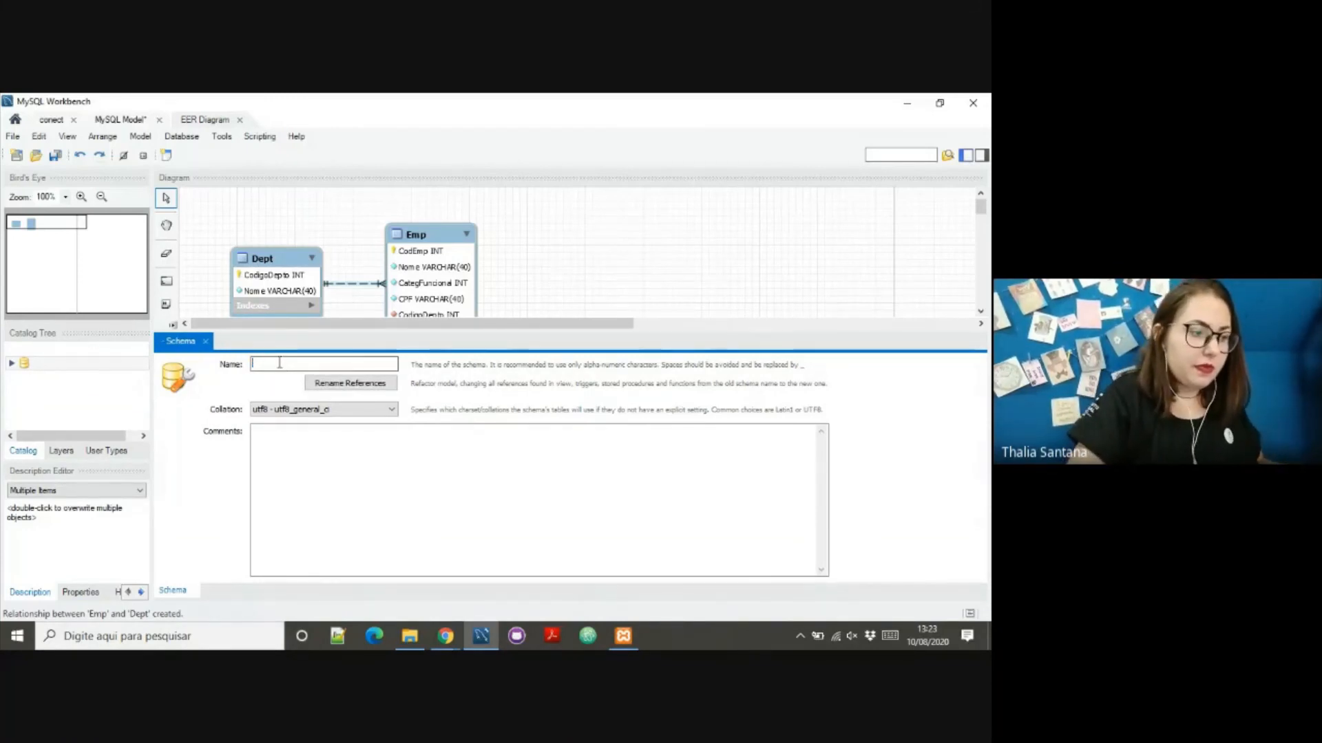
{"action": "type", "text": "bd_f"}
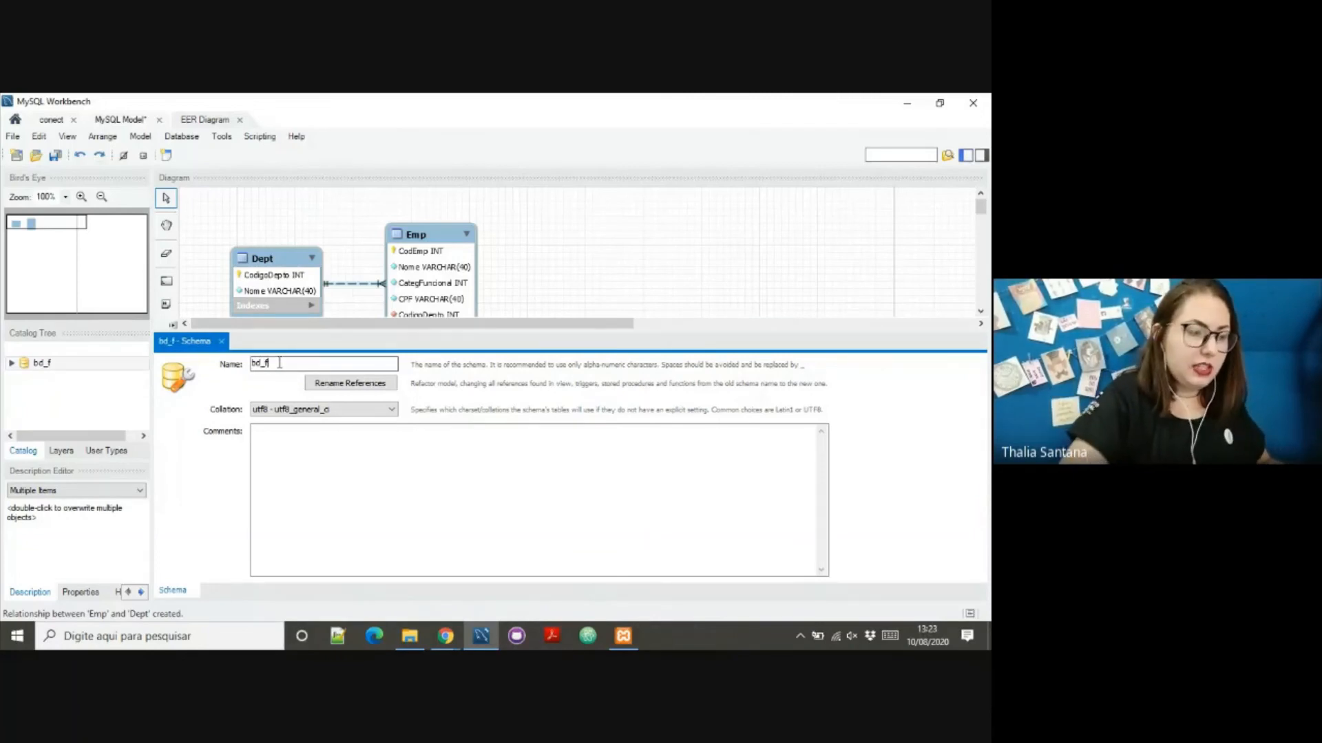
{"action": "type", "text": "ic"}
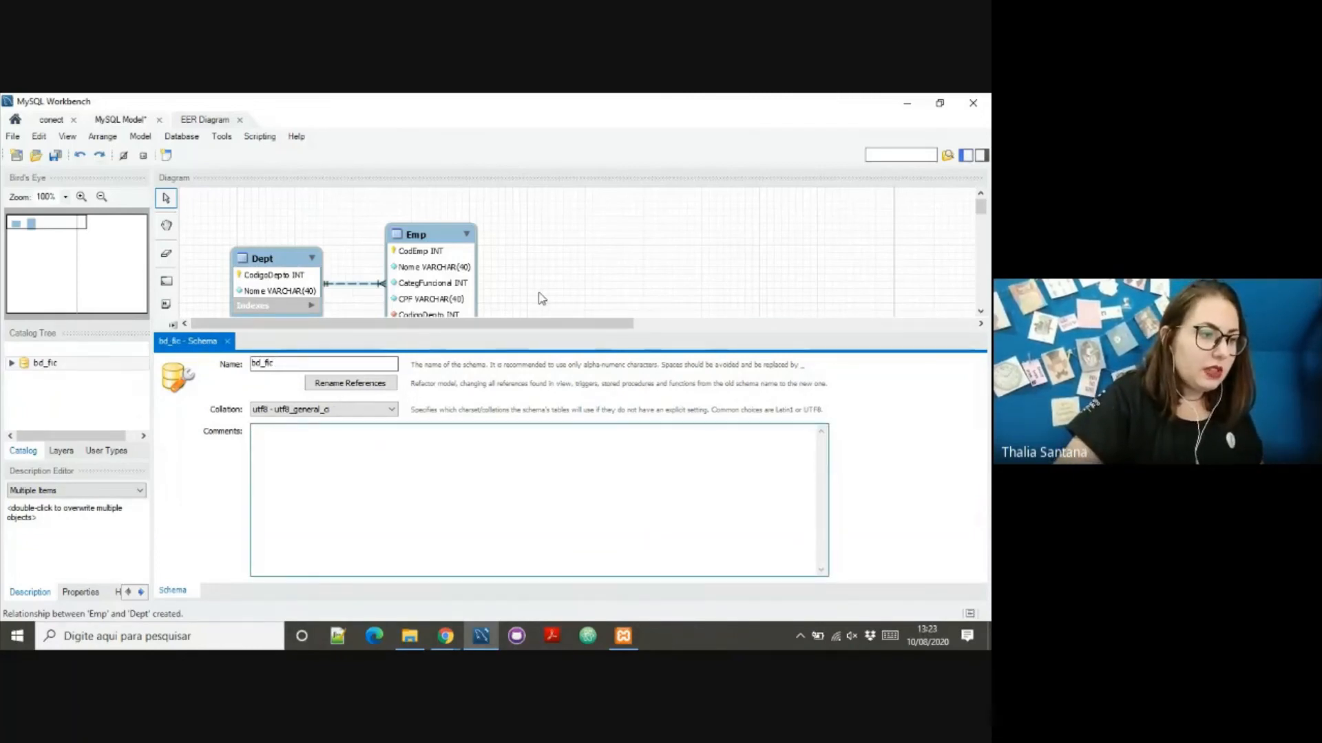
{"action": "left_click", "coordinate": [554, 294]}
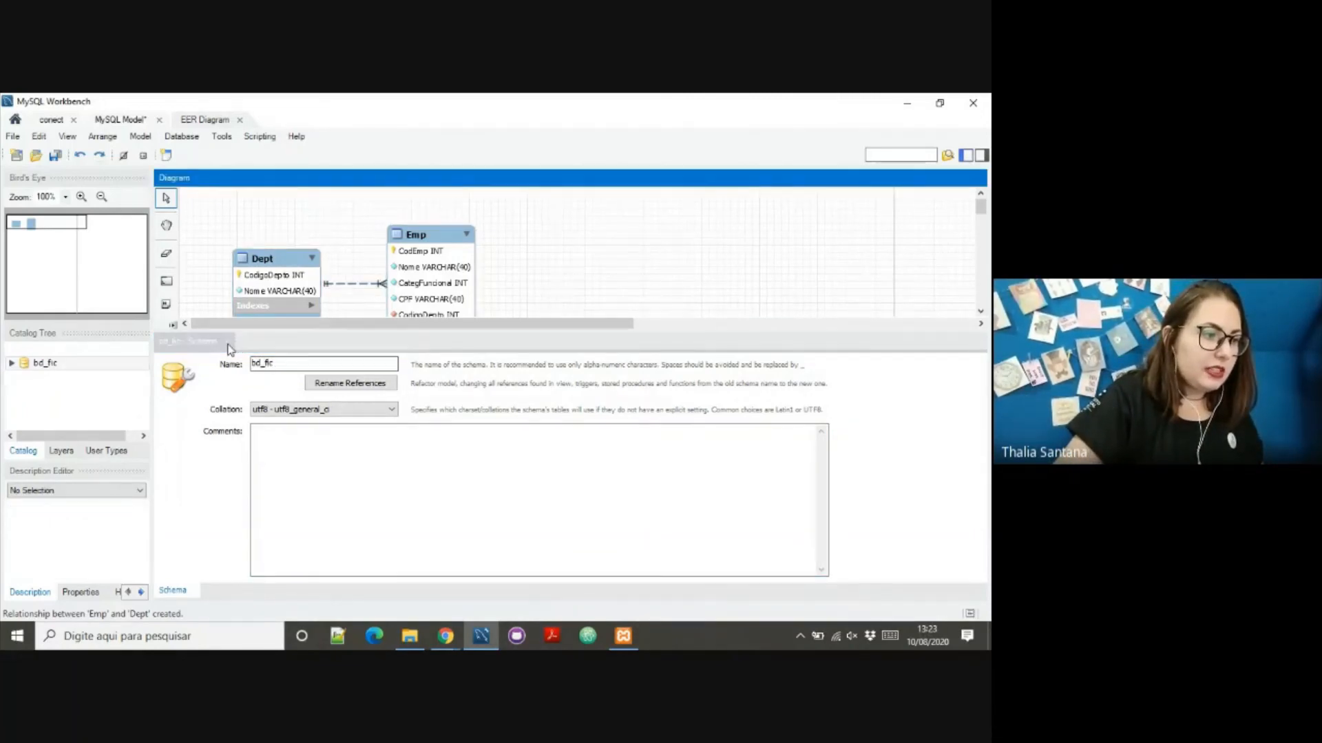
Step: Close the schema editor and start the Forward Engineer SQL CREATE Script export for the model
{"action": "left_click", "coordinate": [227, 341]}
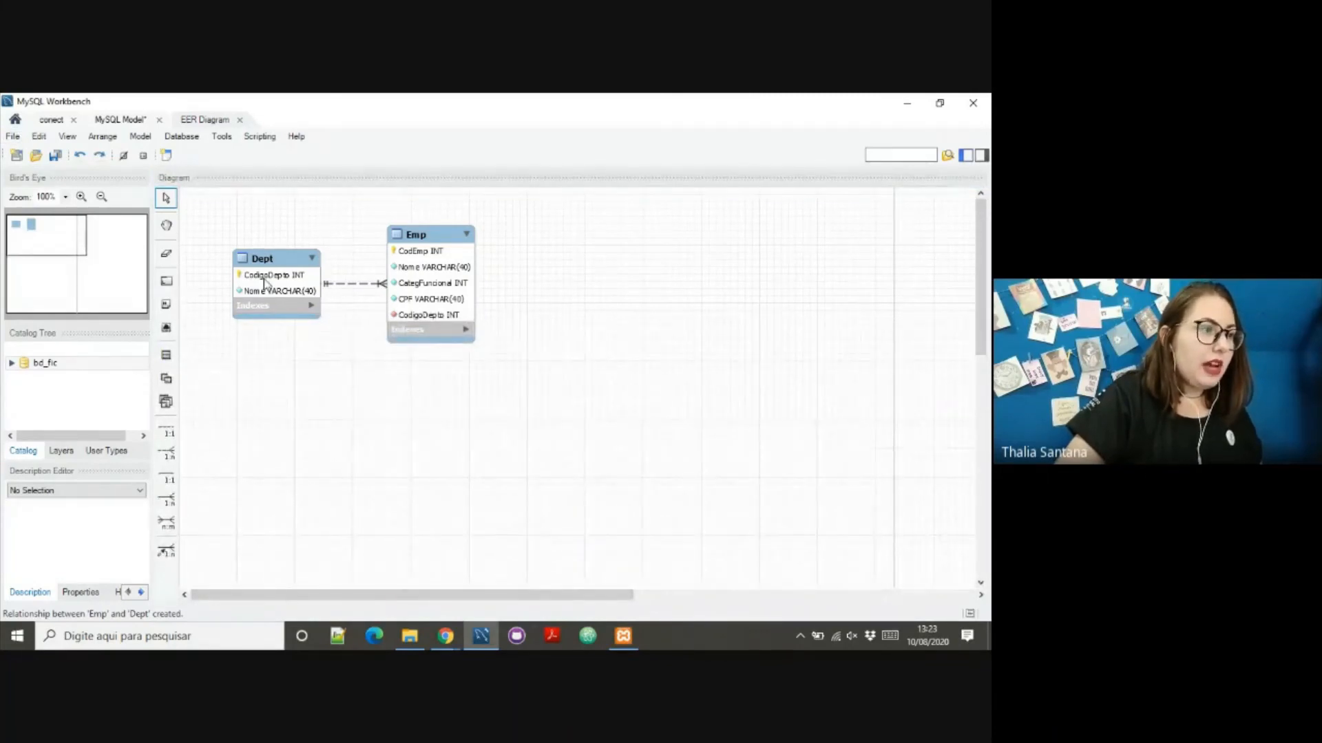
{"action": "left_click", "coordinate": [13, 137]}
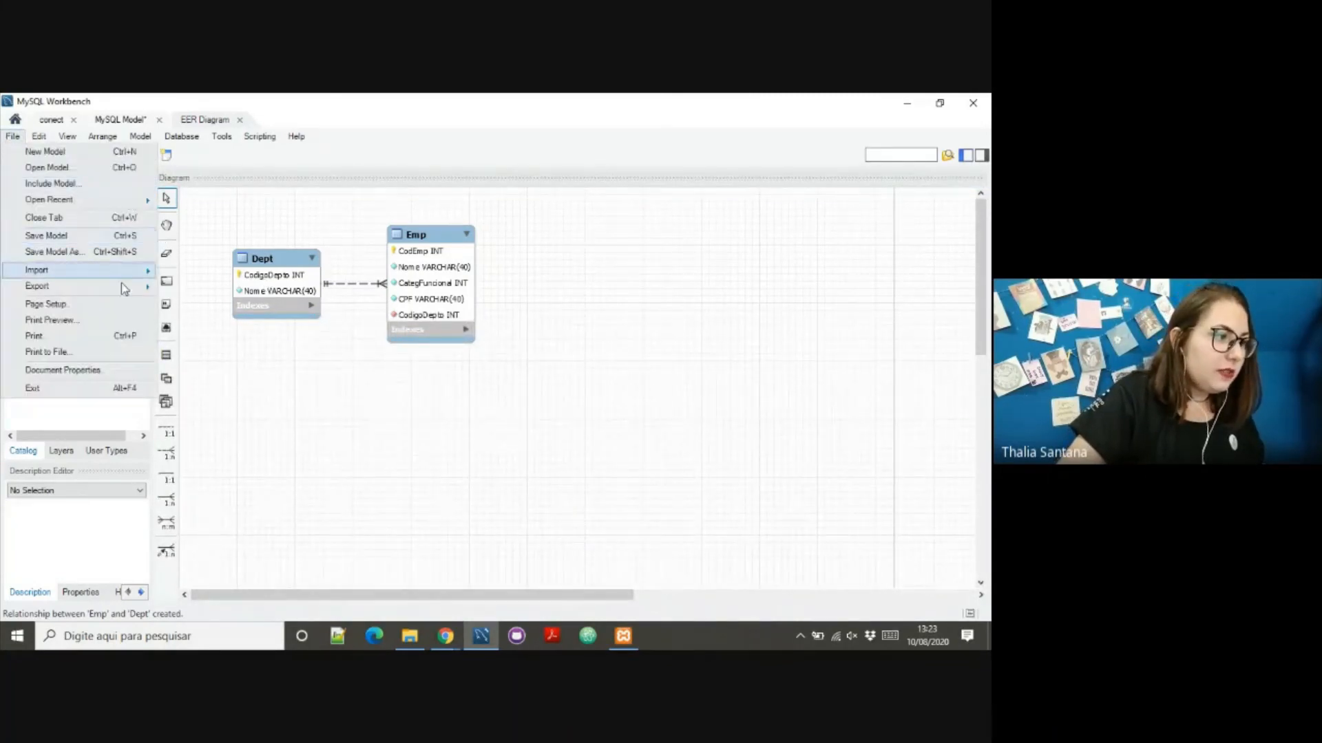
{"action": "mouse_move", "coordinate": [134, 289]}
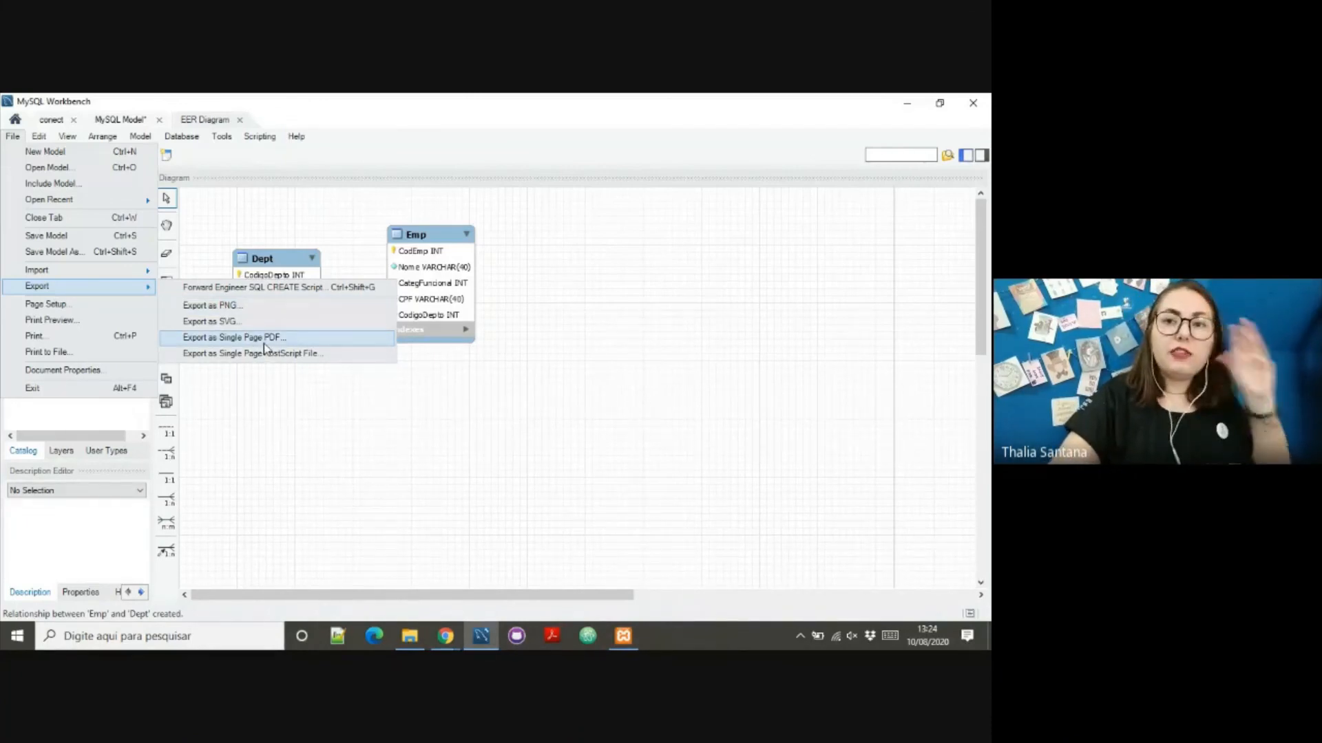
{"action": "left_click", "coordinate": [267, 290]}
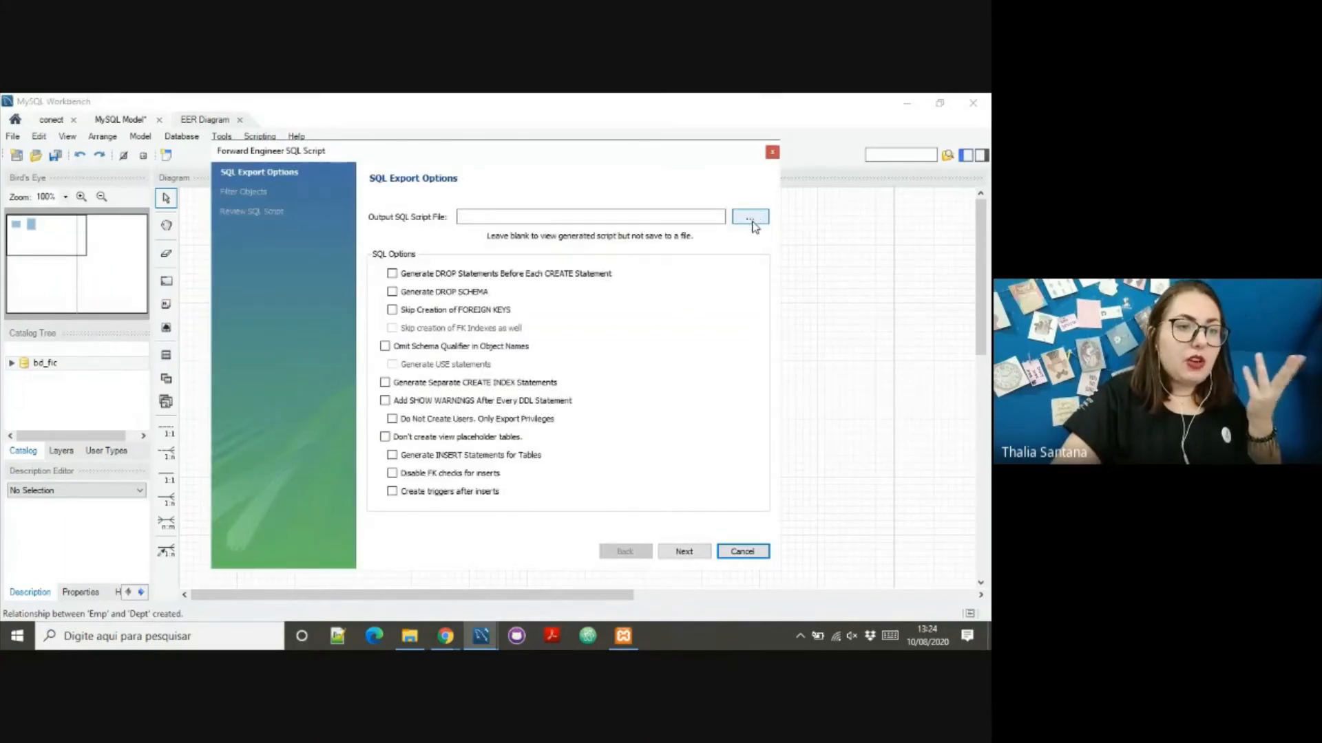
Step: Set the output SQL script file to bd.sql in the desktop's Aula folder
{"action": "left_click", "coordinate": [752, 218]}
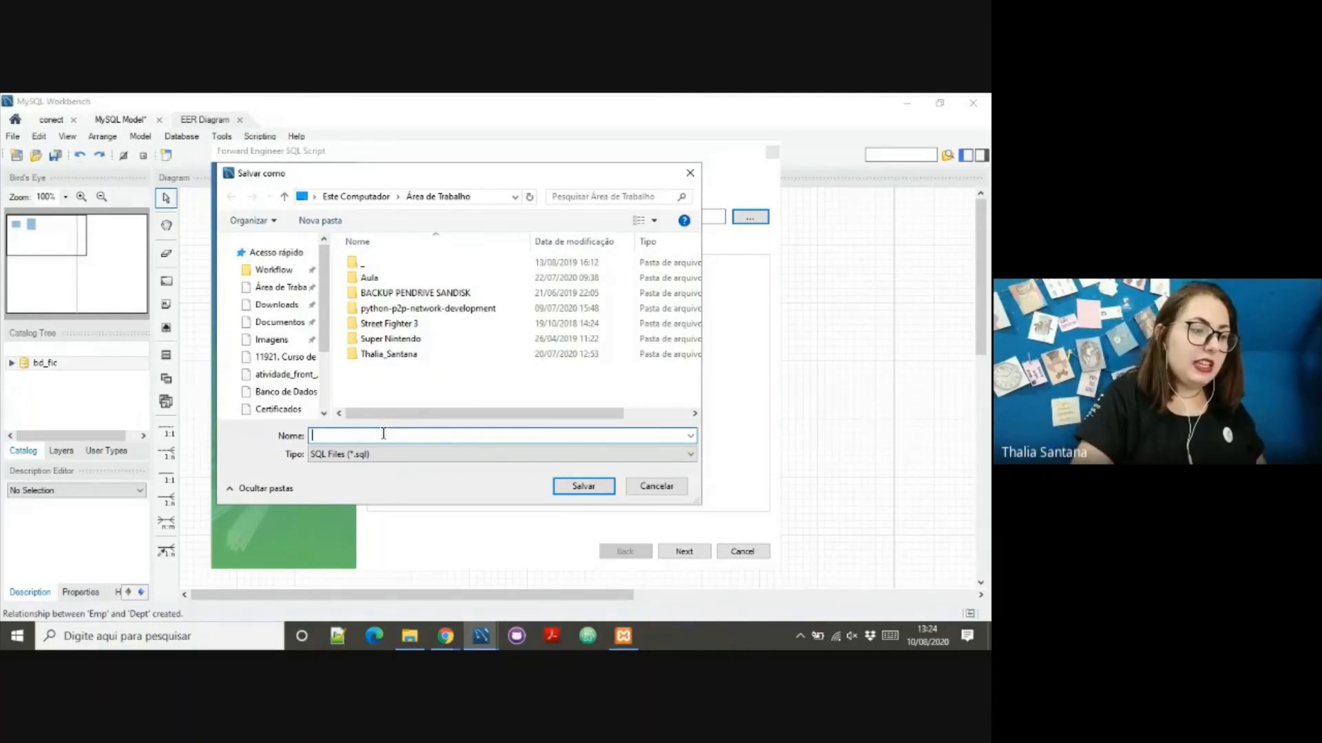
{"action": "type", "text": "aula"}
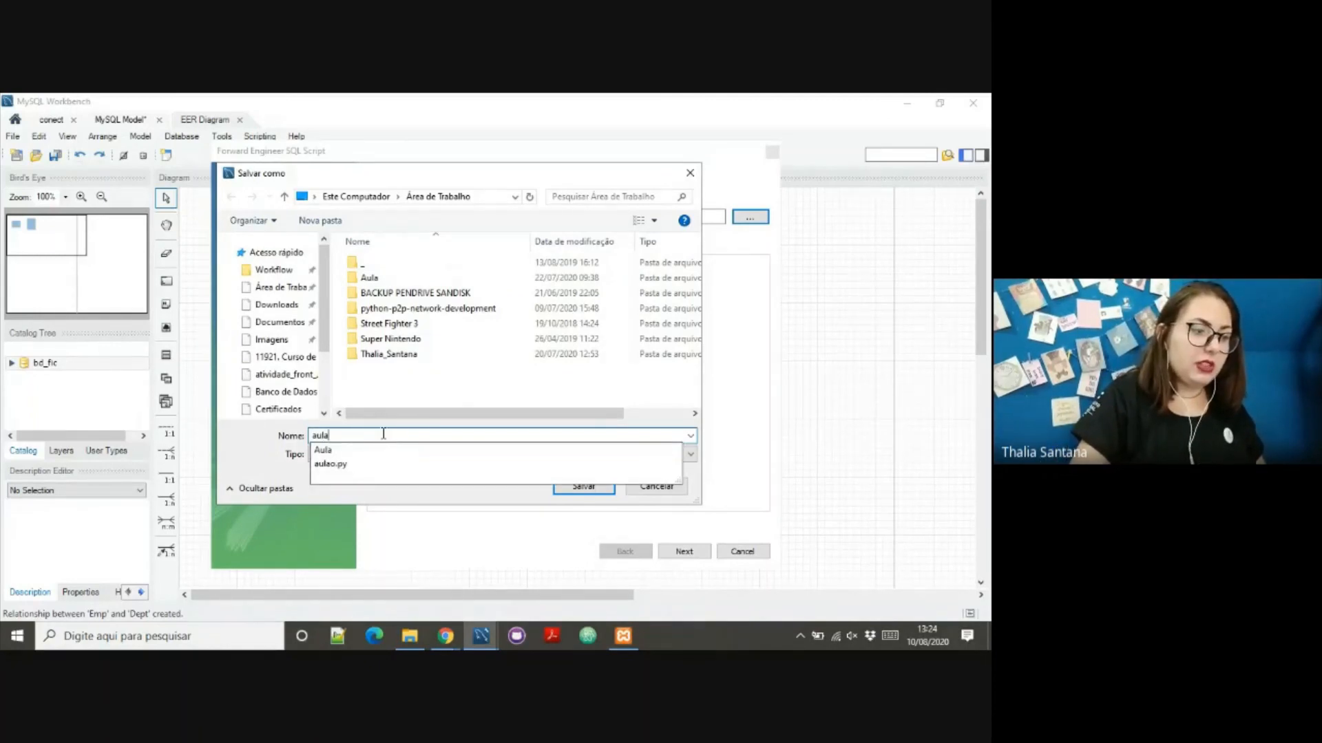
{"action": "left_click", "coordinate": [383, 434]}
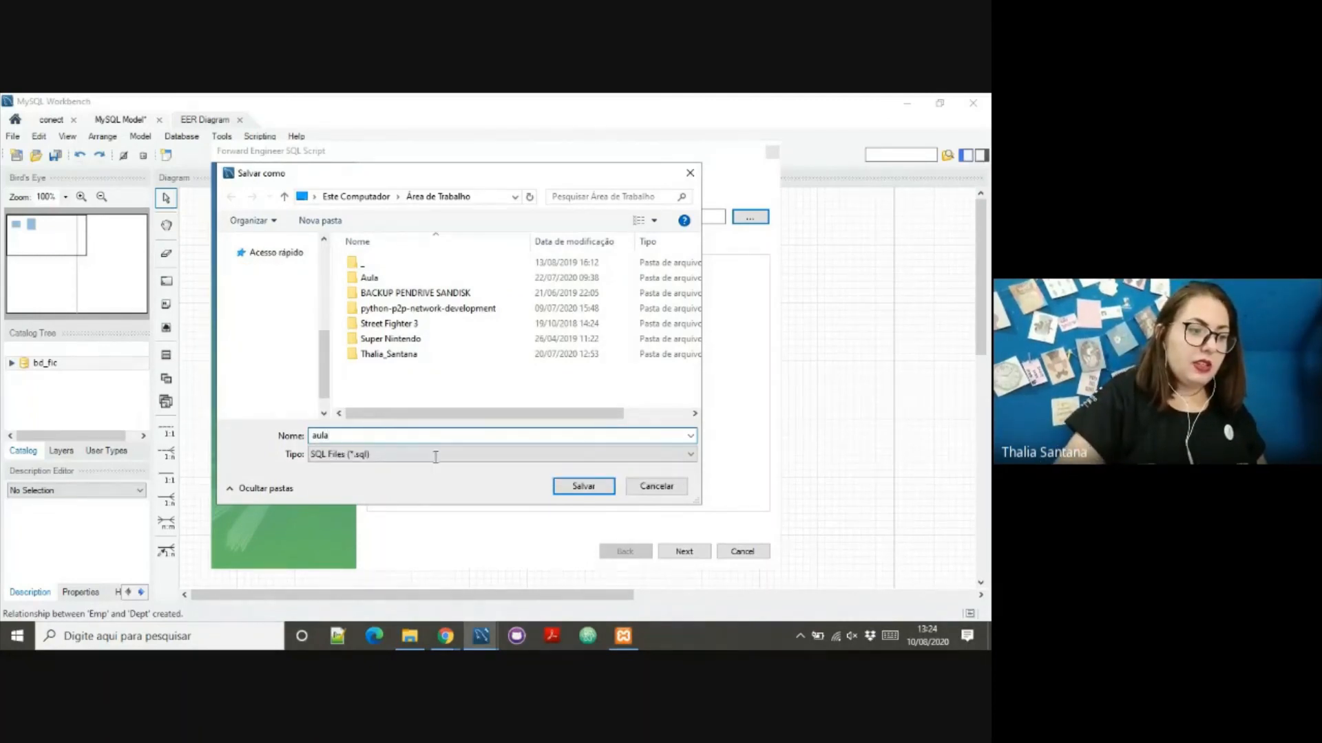
{"action": "left_click", "coordinate": [594, 487]}
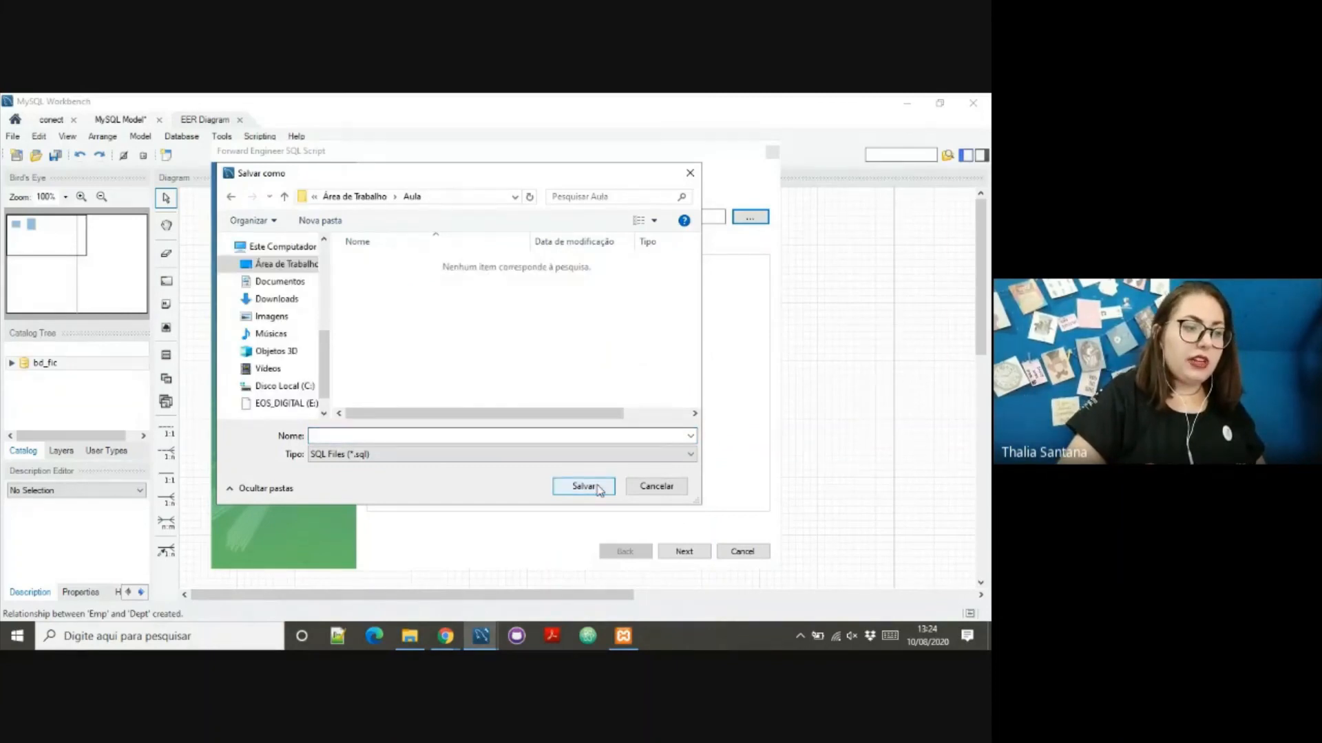
{"action": "left_click", "coordinate": [370, 436]}
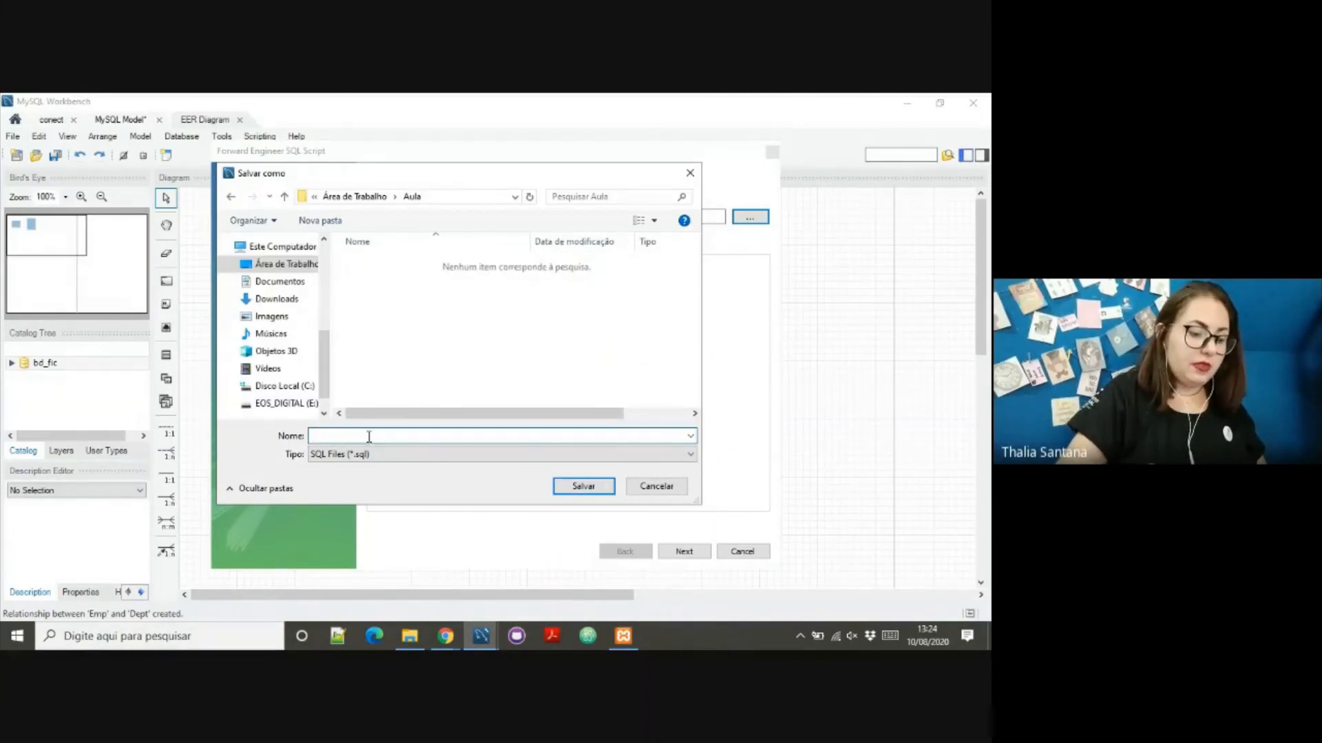
{"action": "type", "text": "bd"}
{"action": "key", "text": "Return"}
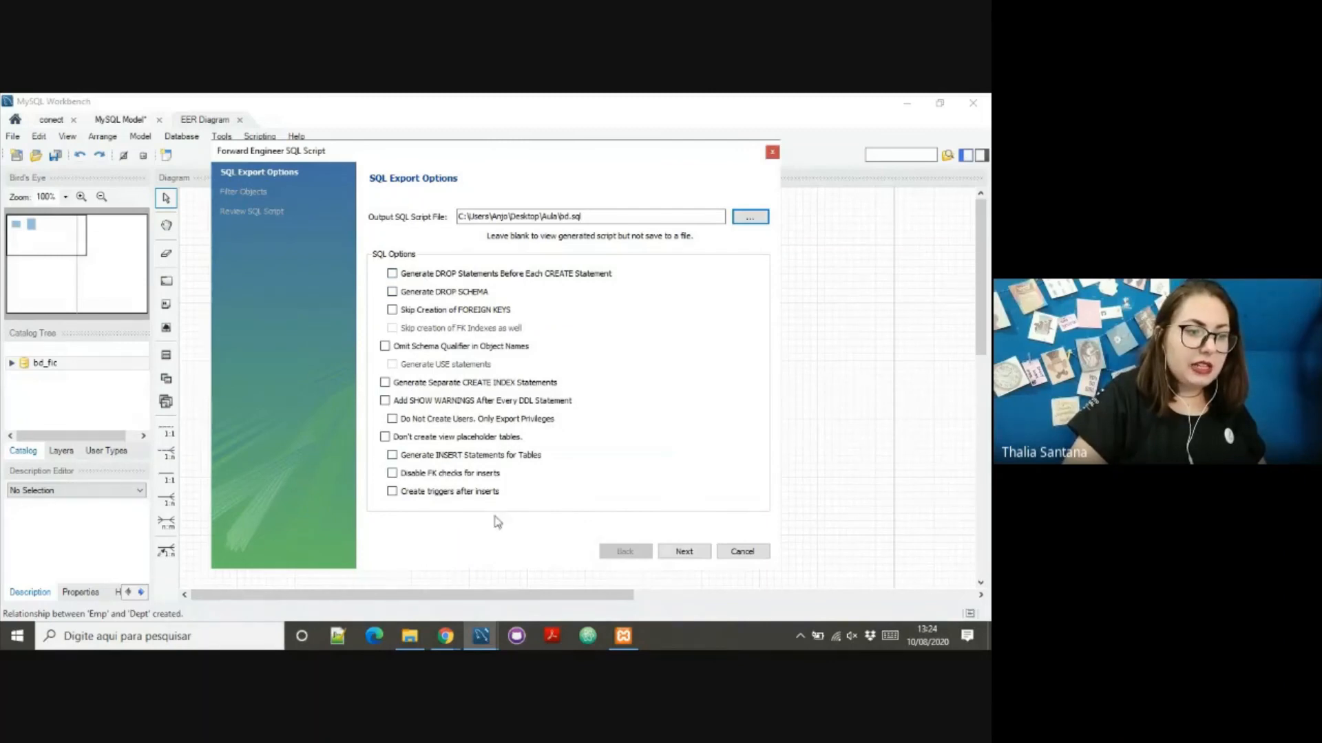
Step: Keep the default export options and table object filter, review the generated CREATE script, and finish the export
{"action": "left_click", "coordinate": [708, 559]}
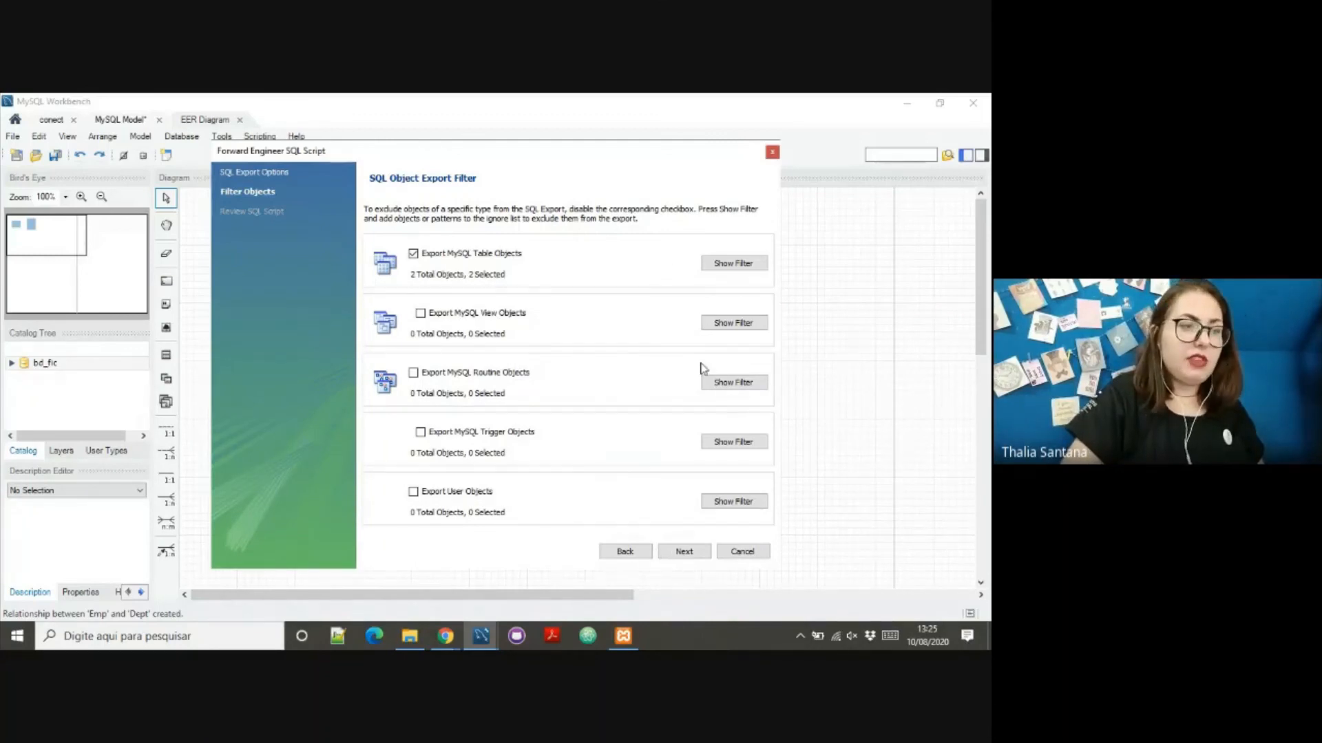
{"action": "left_click", "coordinate": [683, 554]}
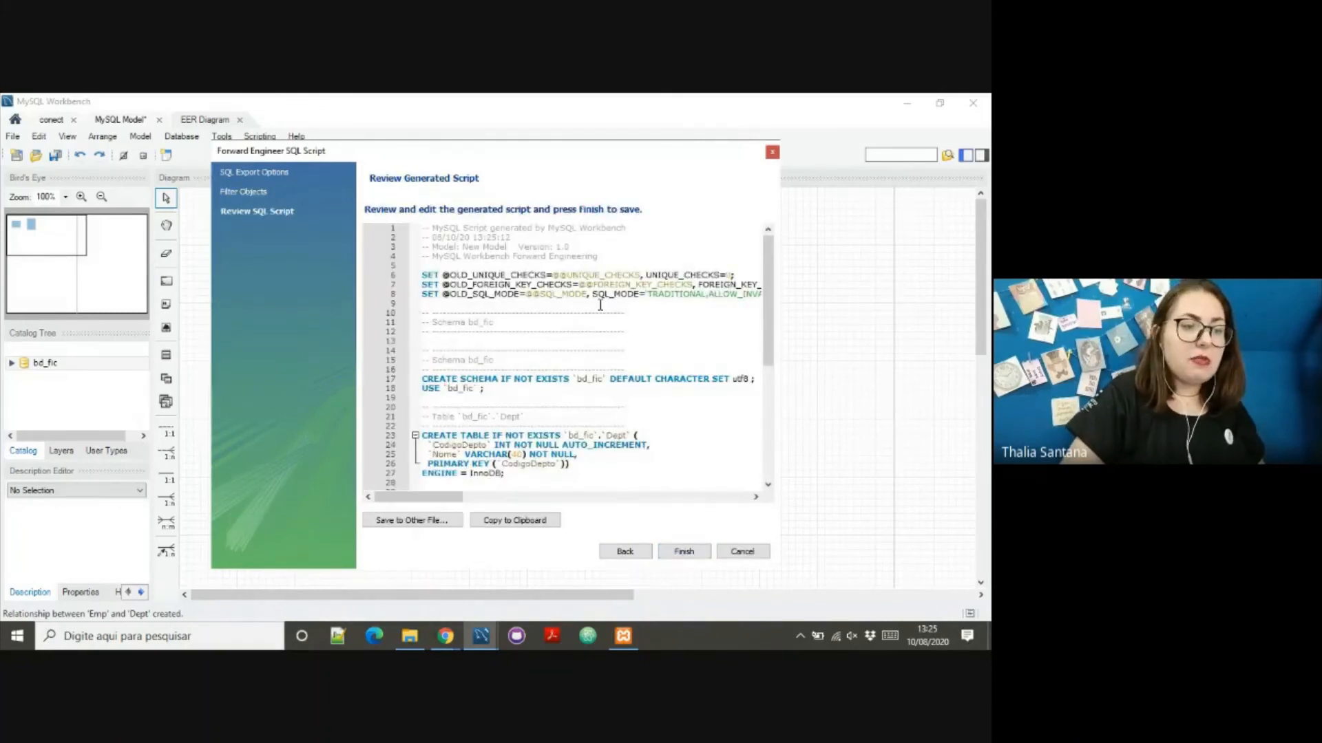
{"action": "scroll", "coordinate": [596, 309], "scroll_direction": "down", "scroll_amount": 2}
{"action": "left_click_drag", "start_coordinate": [462, 370], "coordinate": [536, 360]}
{"action": "left_click", "coordinate": [461, 362]}
{"action": "left_click", "coordinate": [567, 349]}
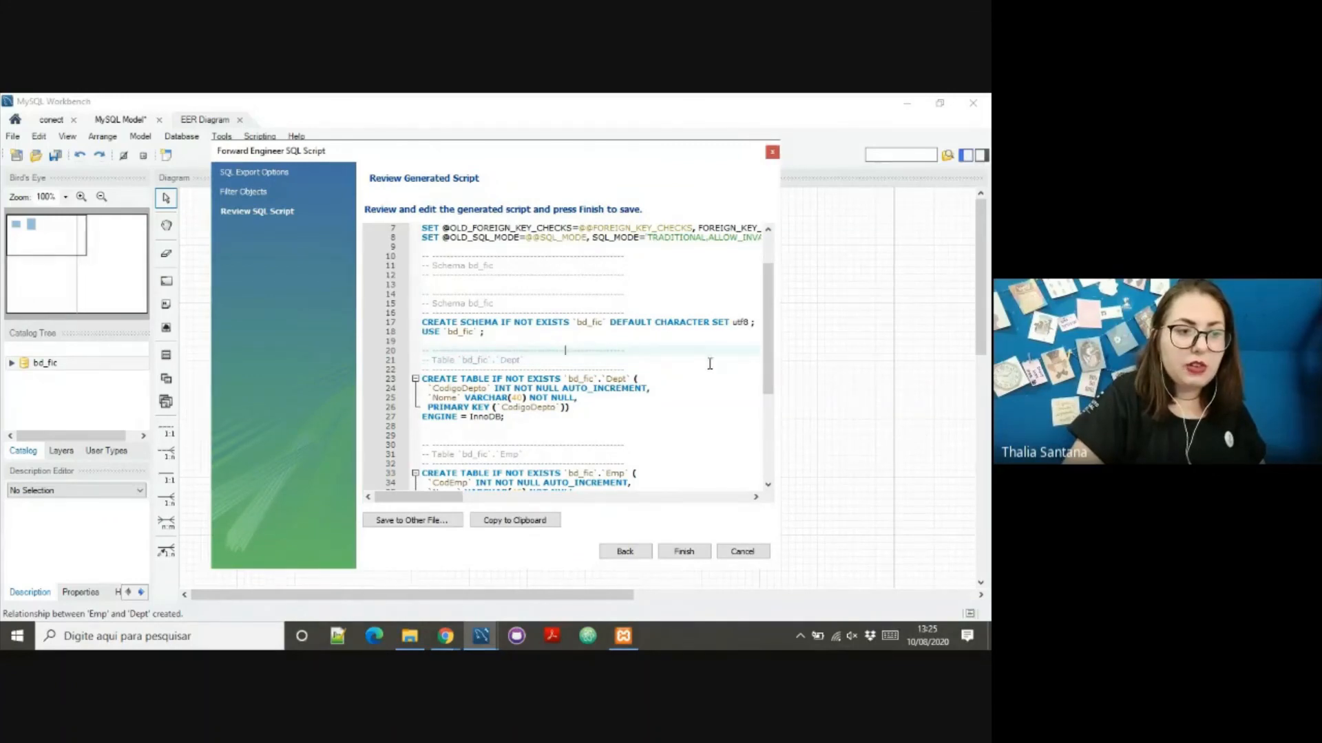
{"action": "left_click_drag", "start_coordinate": [767, 351], "coordinate": [773, 278]}
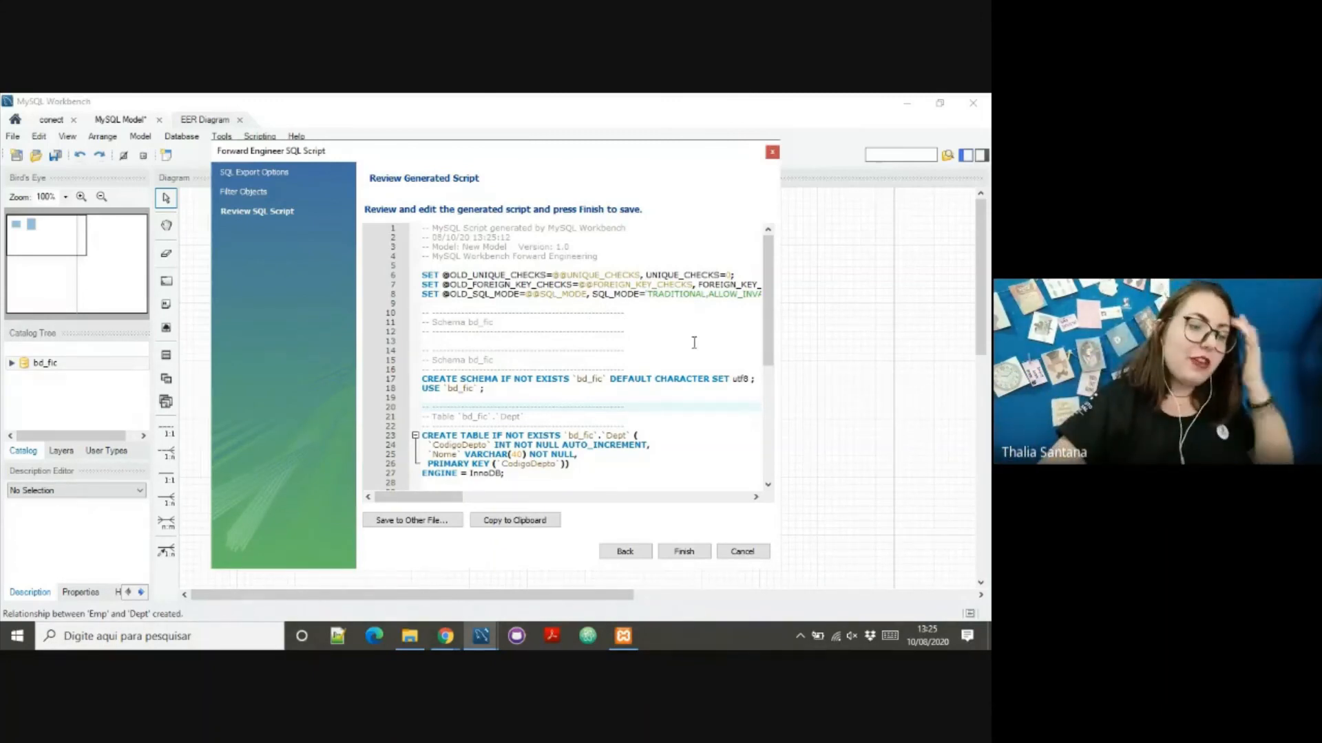
{"action": "left_click_drag", "start_coordinate": [767, 321], "coordinate": [767, 440]}
{"action": "left_click", "coordinate": [684, 553]}
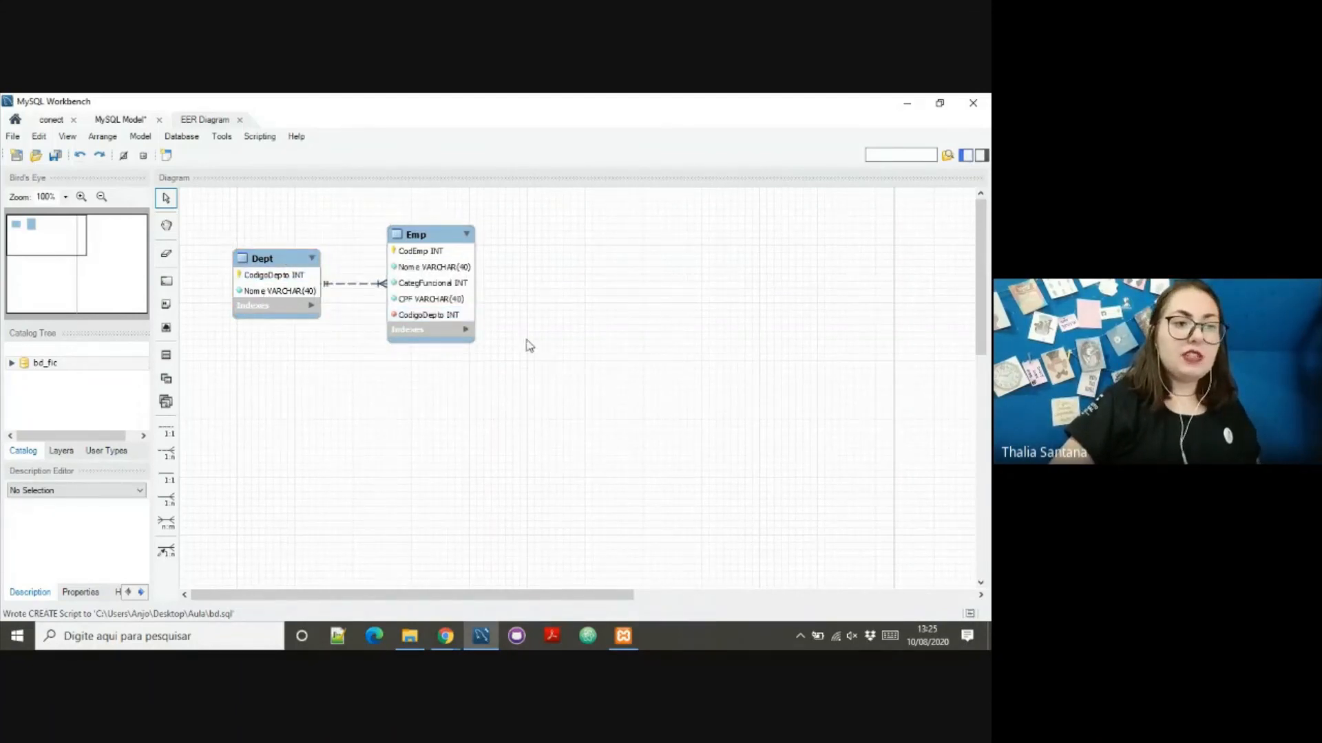
{"action": "left_click_drag", "start_coordinate": [501, 384], "coordinate": [236, 204]}
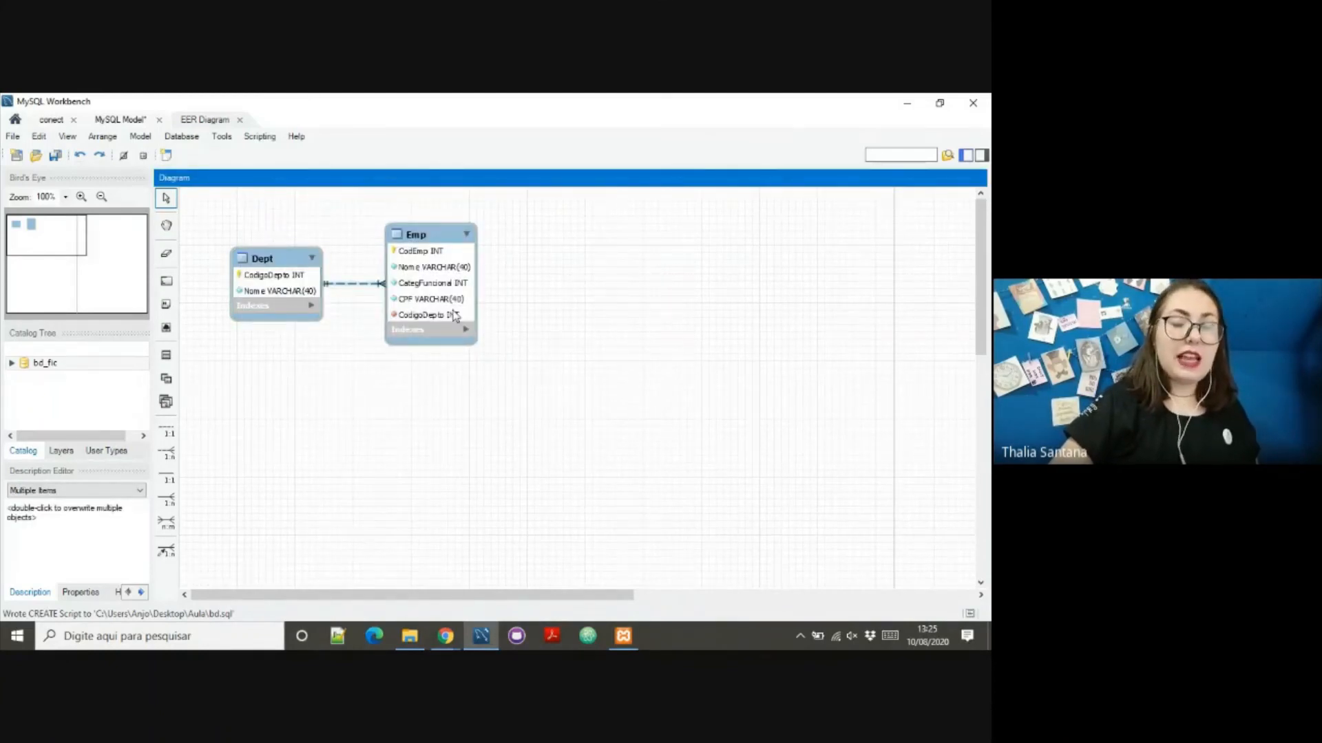
{"action": "left_click_drag", "start_coordinate": [226, 214], "coordinate": [384, 365]}
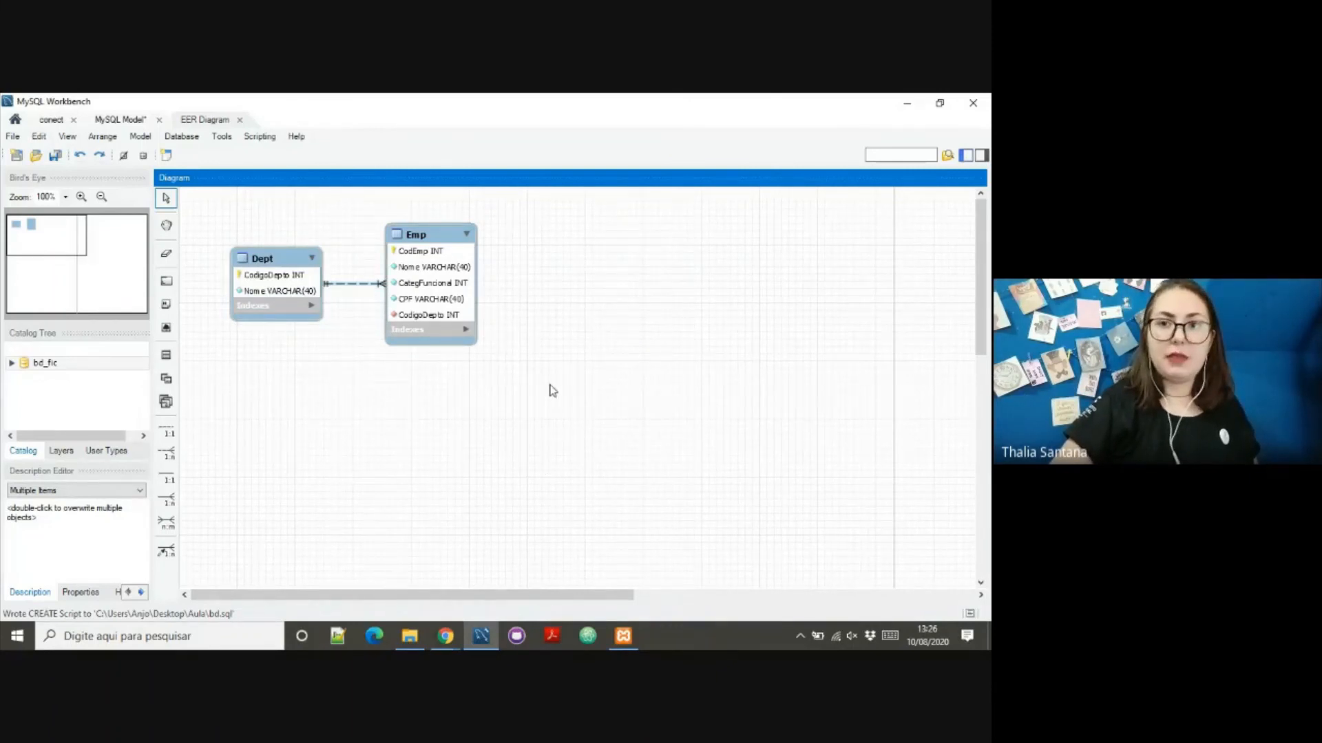
{"action": "left_click_drag", "start_coordinate": [540, 416], "coordinate": [224, 228]}
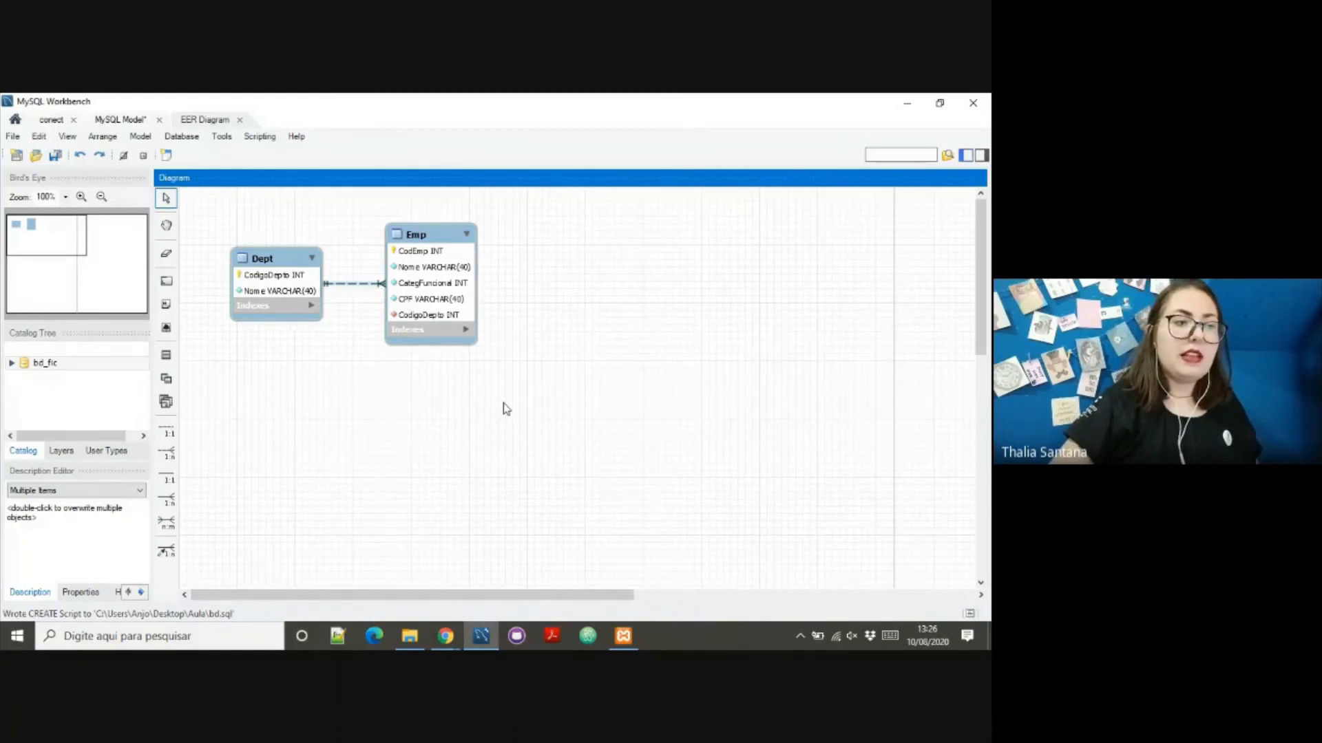
{"action": "left_click_drag", "start_coordinate": [504, 405], "coordinate": [260, 230]}
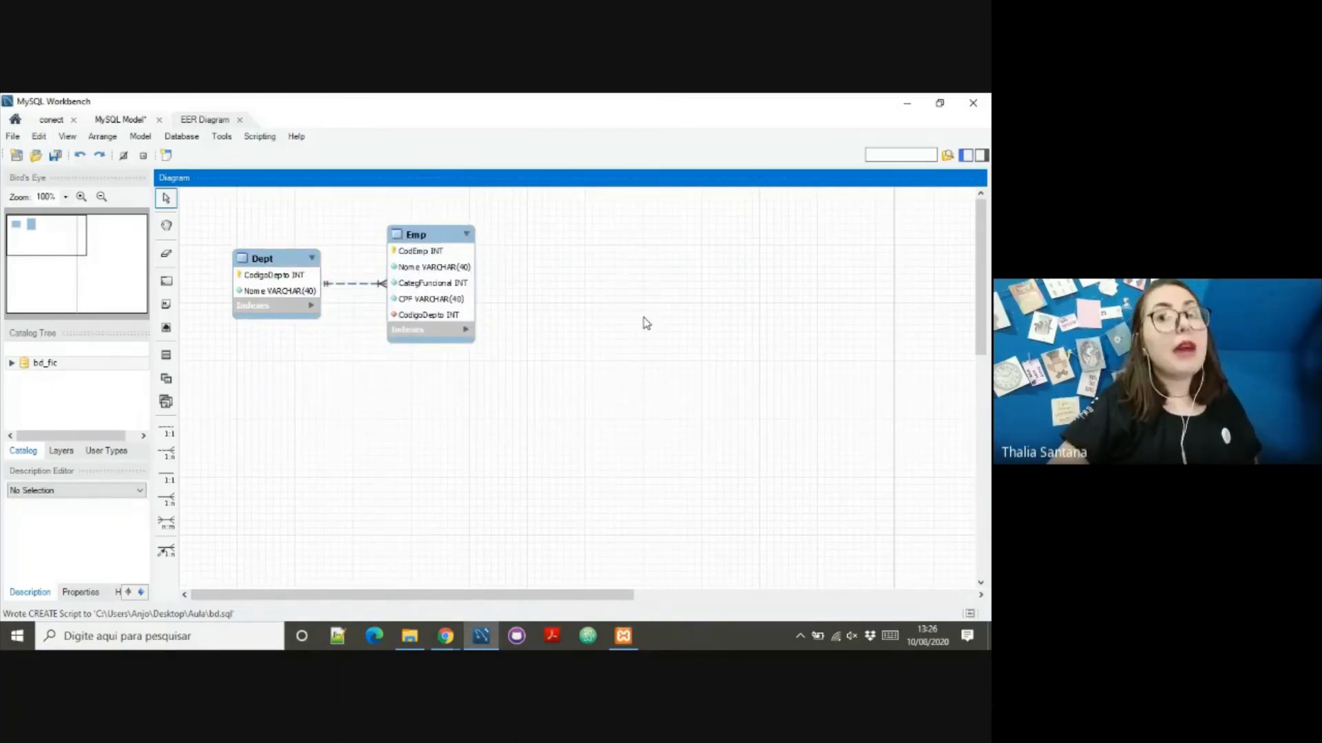